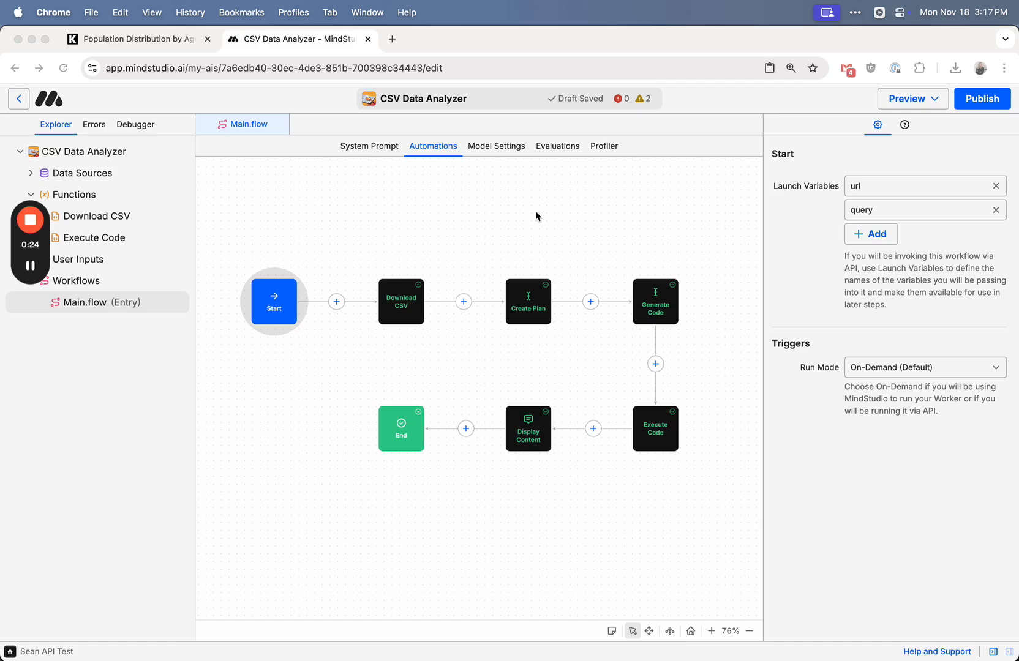
- Open the KFF Population Distribution by Age page and examine its table of age groups by state
{"action": "left_click", "coordinate": [141, 41]}
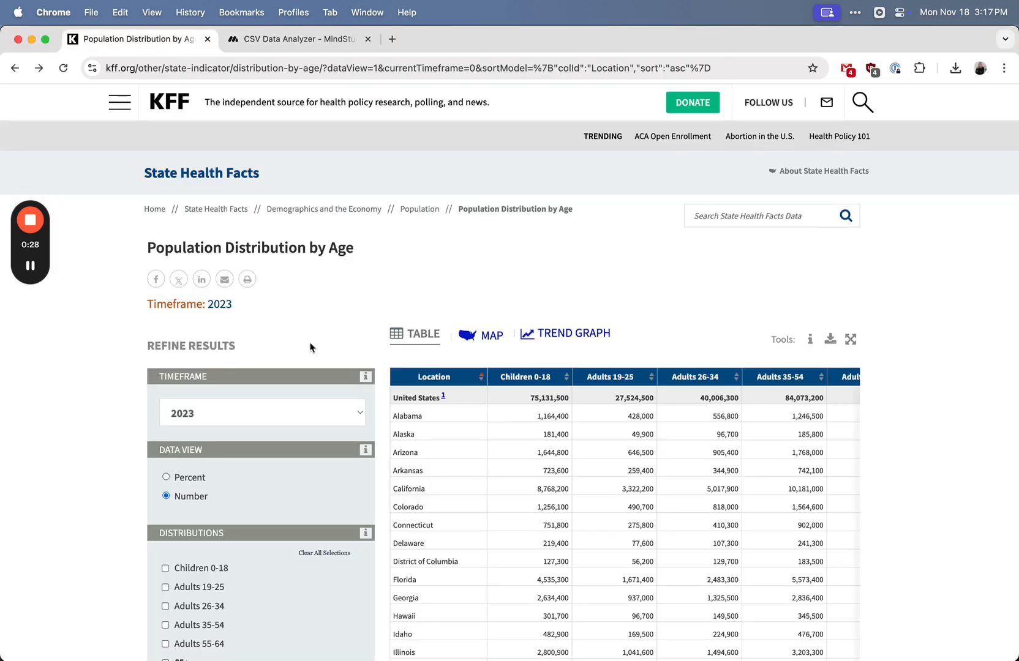
{"action": "scroll", "coordinate": [894, 511], "scroll_direction": "down", "scroll_amount": 5}
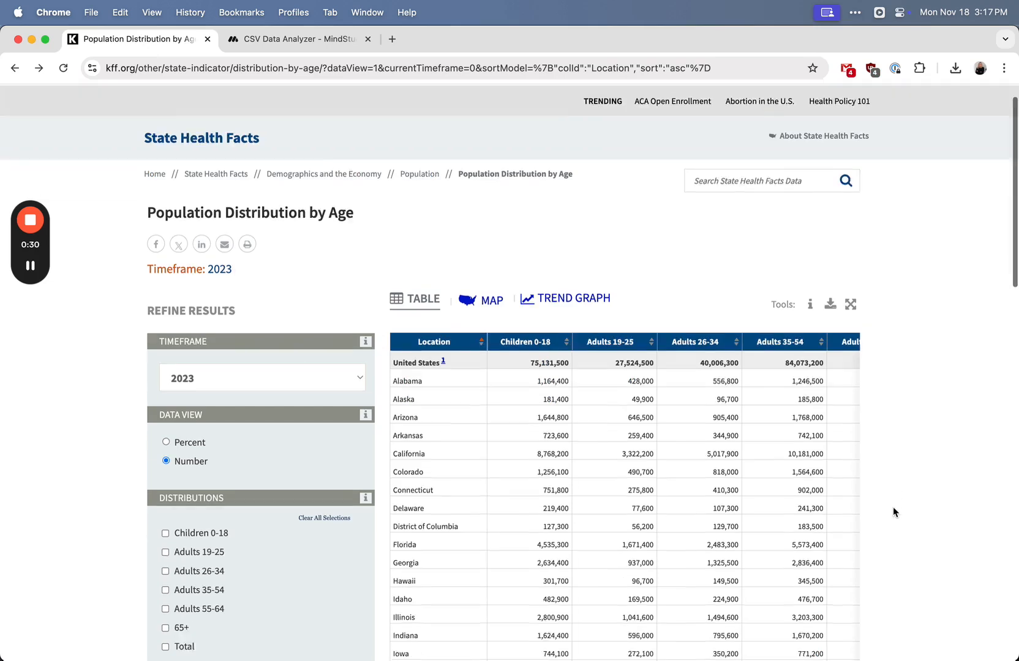
{"action": "scroll", "coordinate": [894, 512], "scroll_direction": "down", "scroll_amount": 2}
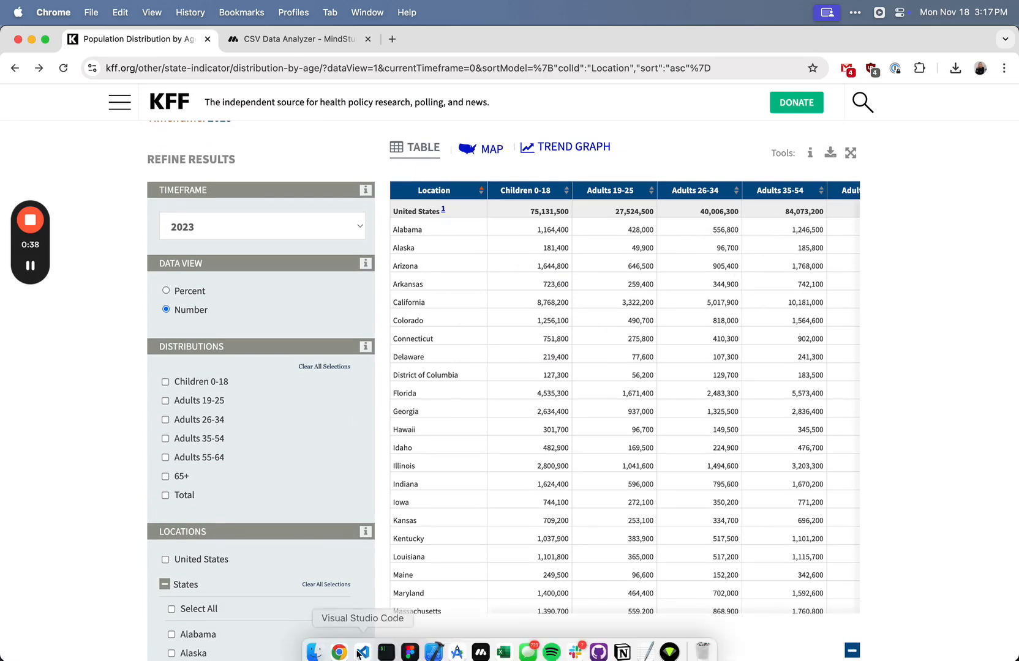
- Switch to Visual Studio Code and examine raw_data.csv down to its notes, highlighting the title and timeframe lines above the column headers
{"action": "left_click", "coordinate": [371, 648]}
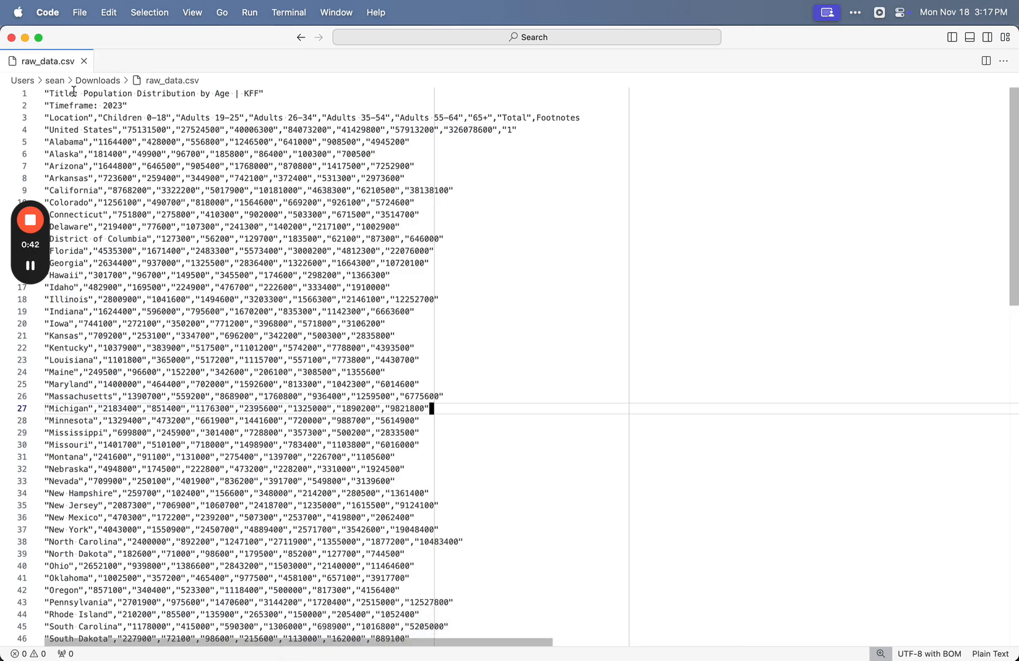
{"action": "scroll", "coordinate": [77, 153], "scroll_direction": "down", "scroll_amount": 10}
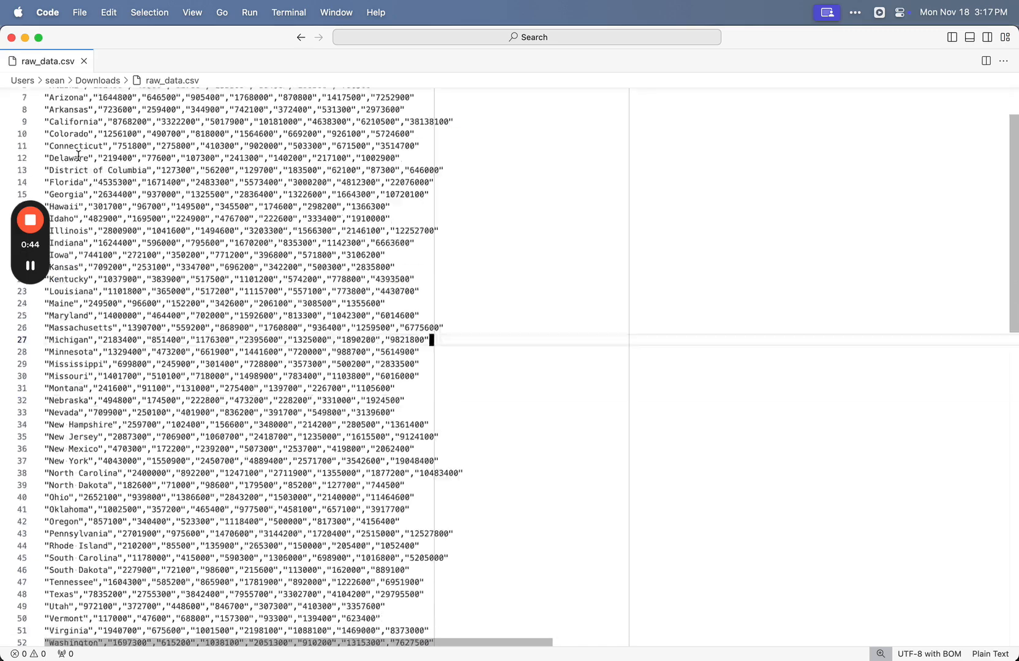
{"action": "scroll", "coordinate": [134, 503], "scroll_direction": "up", "scroll_amount": 3}
{"action": "scroll", "coordinate": [134, 504], "scroll_direction": "up", "scroll_amount": 7}
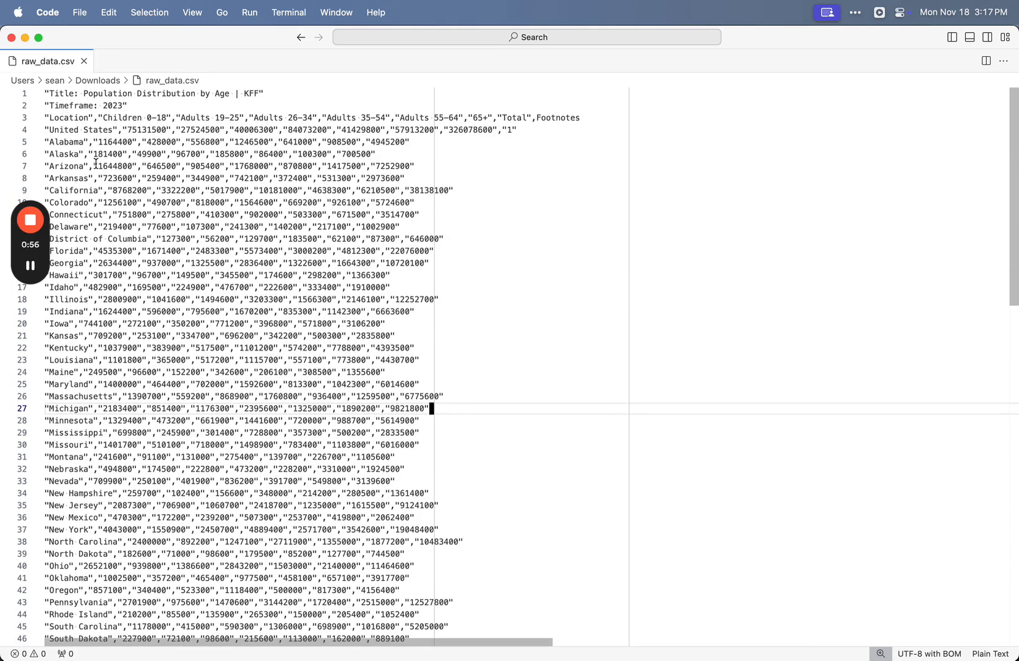
{"action": "mouse_move", "coordinate": [314, 655]}
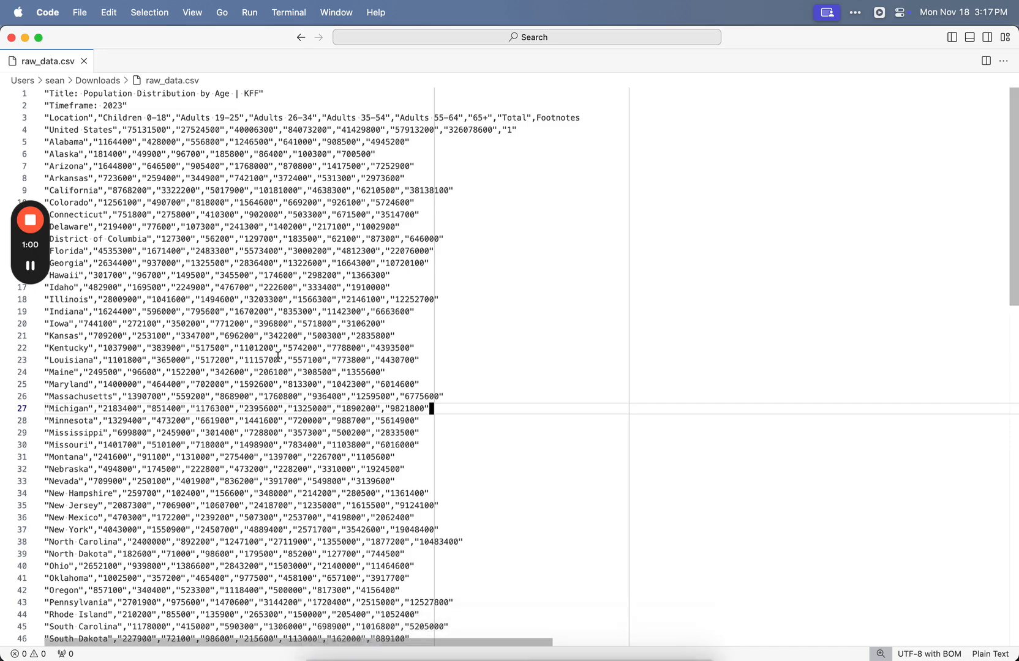
{"action": "scroll", "coordinate": [361, 276], "scroll_direction": "down", "scroll_amount": 10}
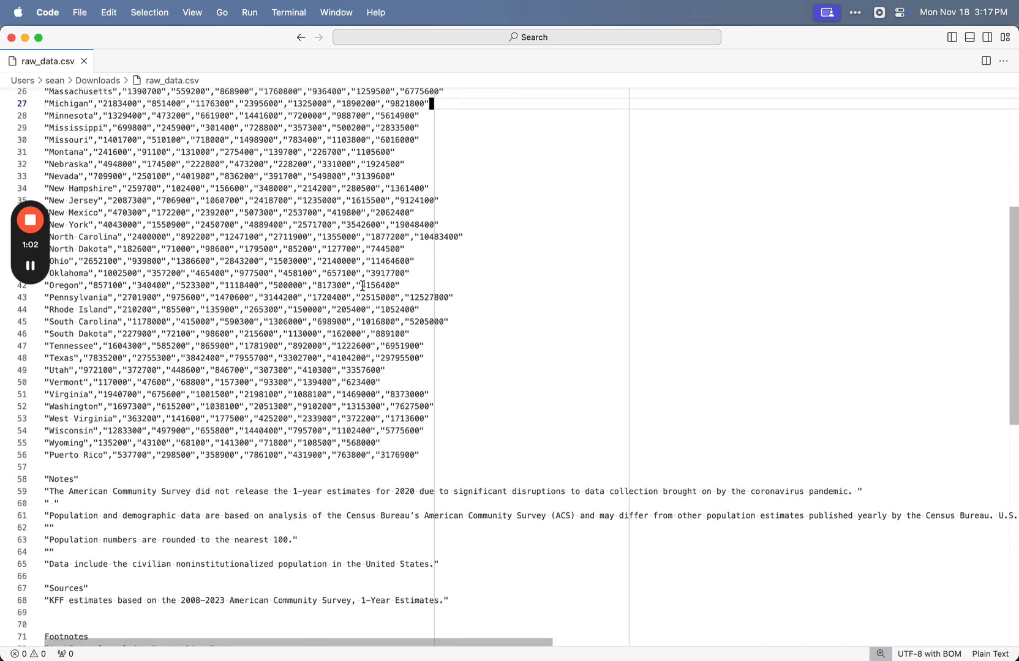
{"action": "scroll", "coordinate": [363, 286], "scroll_direction": "up", "scroll_amount": 10}
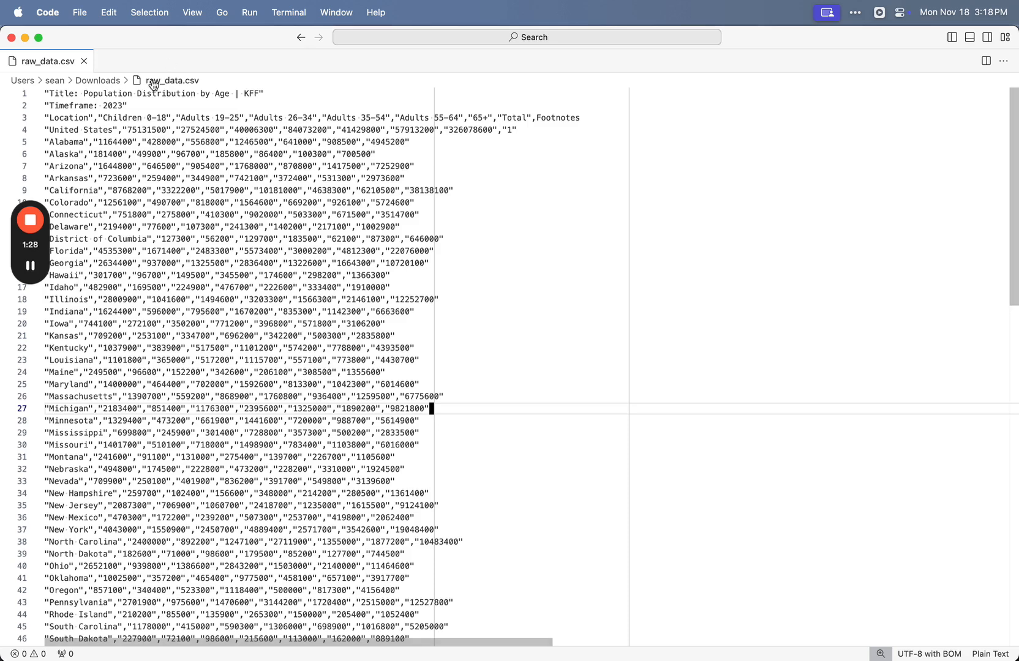
{"action": "left_click_drag", "start_coordinate": [161, 105], "coordinate": [44, 93]}
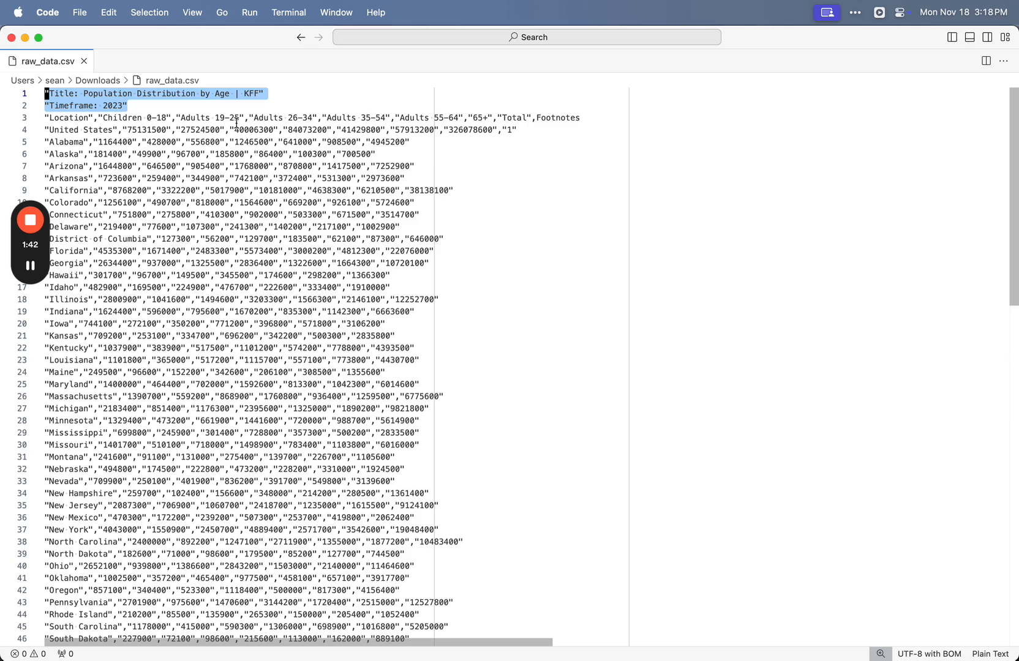
- Switch back to the CSV Data Analyzer workflow in Chrome, review its launch variables and select the Download CSV block
{"action": "key", "text": "super+Tab"}
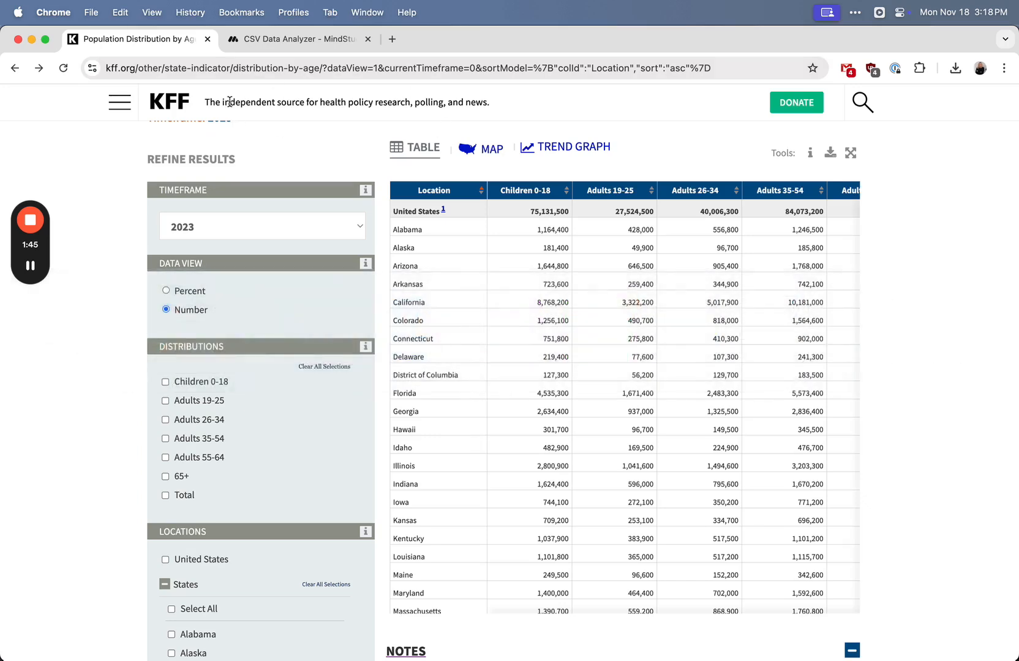
{"action": "left_click", "coordinate": [260, 43]}
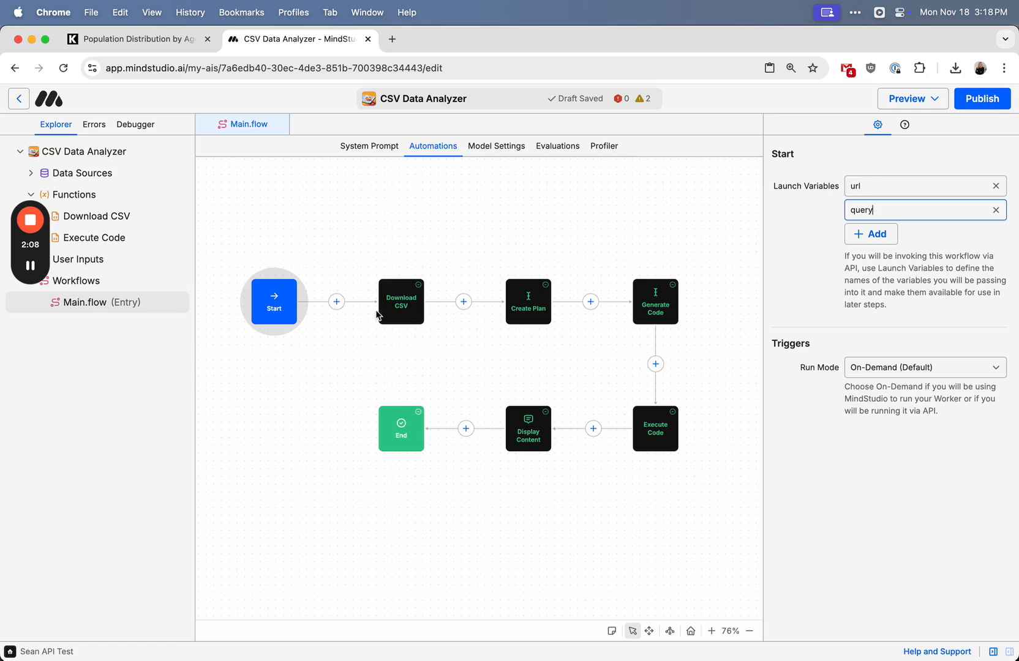
{"action": "left_click", "coordinate": [355, 259]}
{"action": "left_click_drag", "start_coordinate": [378, 283], "coordinate": [449, 366]}
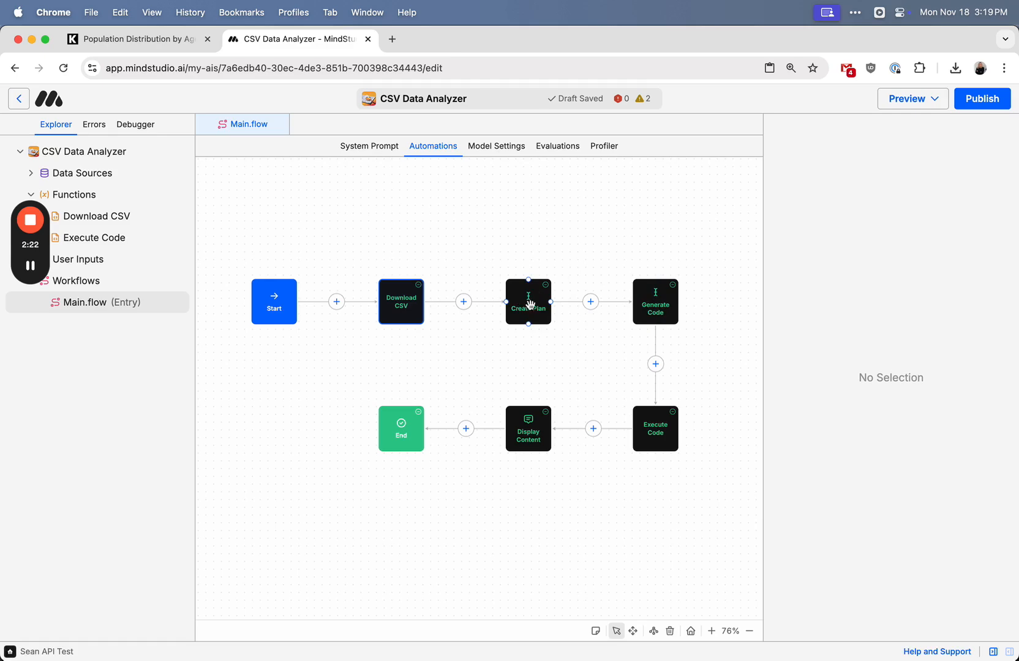
- Open the Create Plan block's prompt in the full editor and examine its opening request and the CSV sample expressions
{"action": "left_click", "coordinate": [530, 305]}
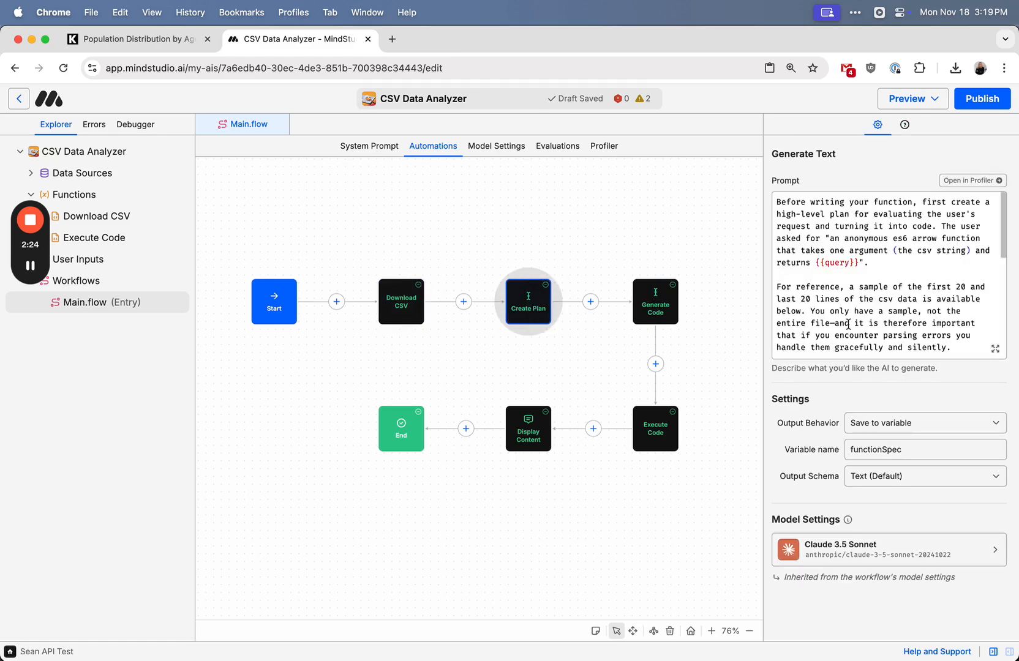
{"action": "left_click", "coordinate": [995, 348]}
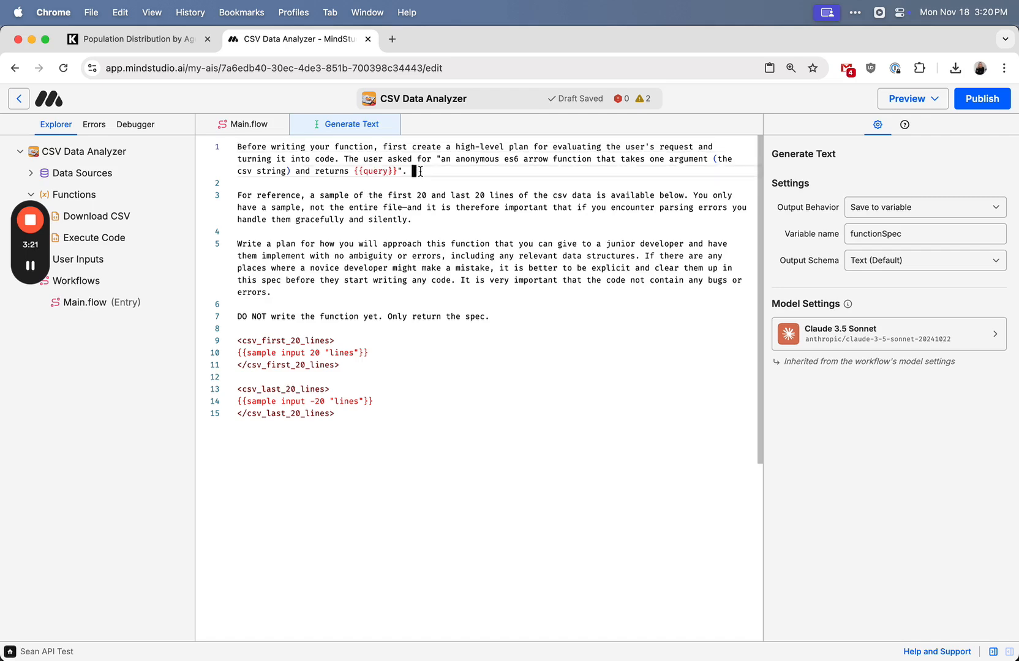
{"action": "left_click_drag", "start_coordinate": [416, 172], "coordinate": [237, 134]}
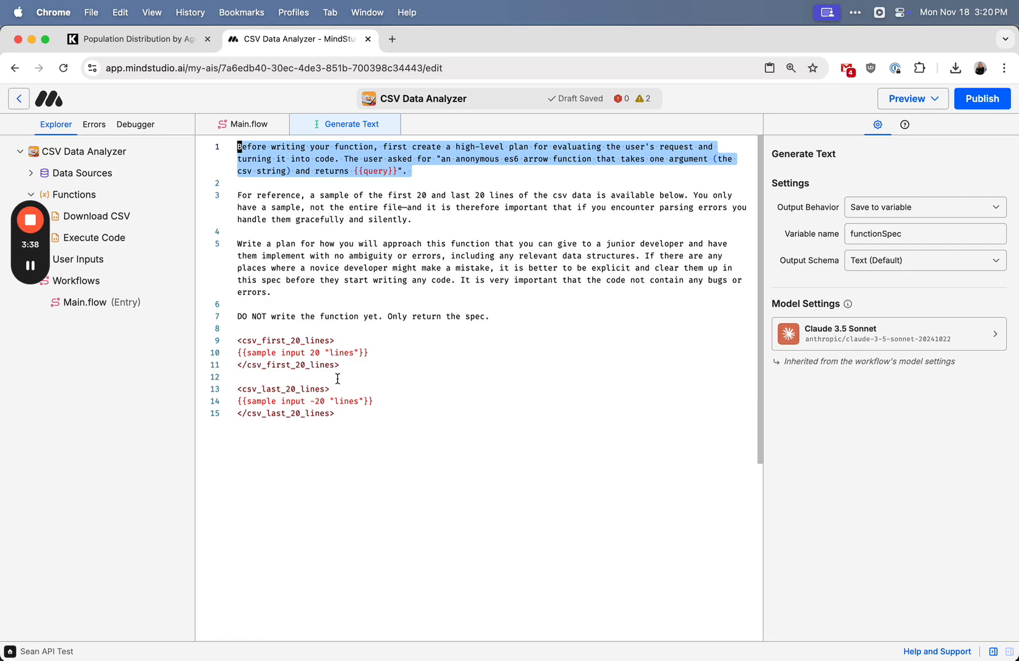
{"action": "left_click_drag", "start_coordinate": [347, 422], "coordinate": [198, 343]}
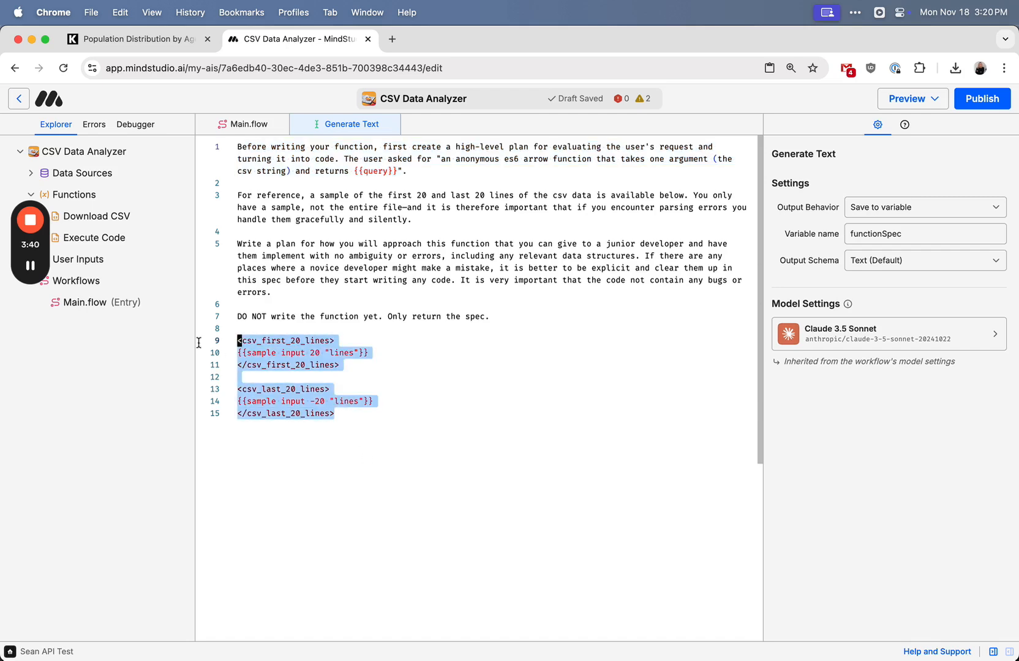
{"action": "left_click", "coordinate": [379, 389]}
{"action": "left_click_drag", "start_coordinate": [383, 351], "coordinate": [196, 359]}
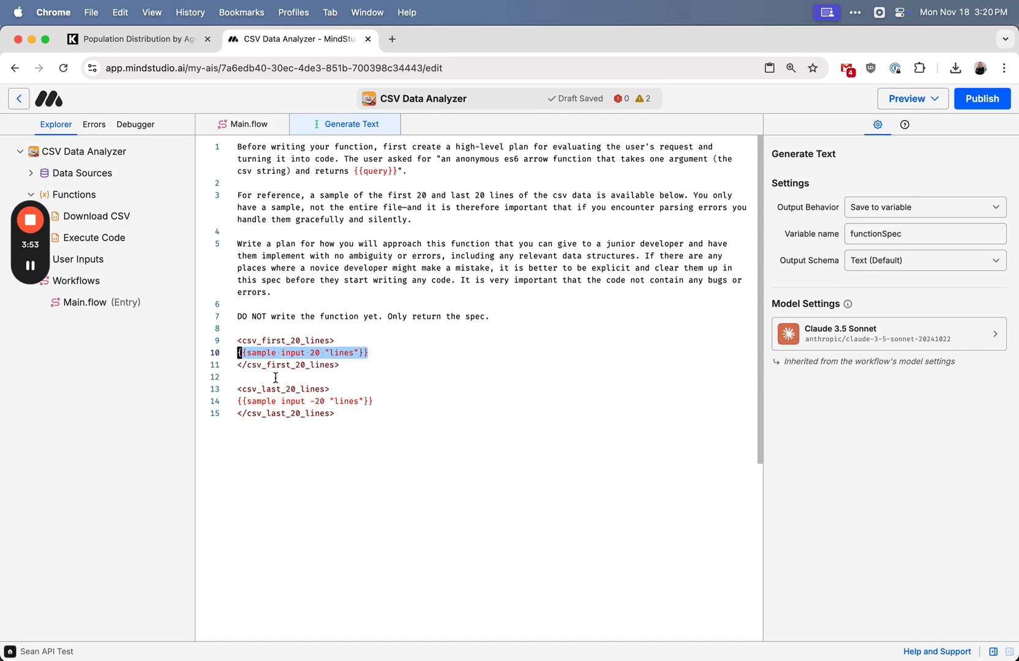
{"action": "double_click", "coordinate": [269, 354]}
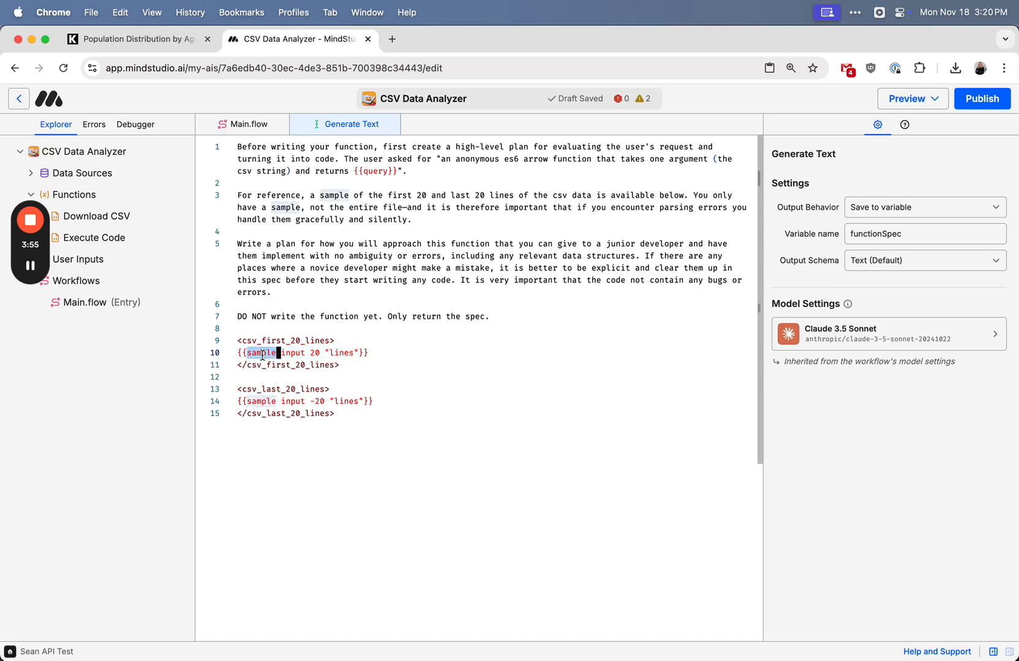
{"action": "double_click", "coordinate": [293, 353]}
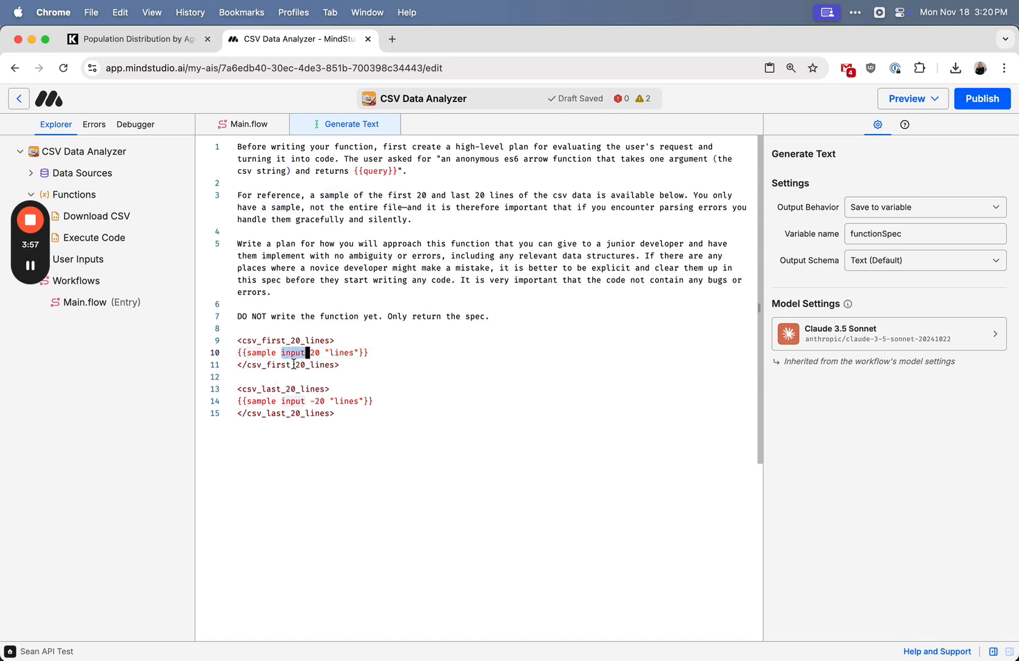
- Check the Download CSV block's output variable in Main.flow and return to the Generate Text prompt
{"action": "left_click", "coordinate": [253, 124]}
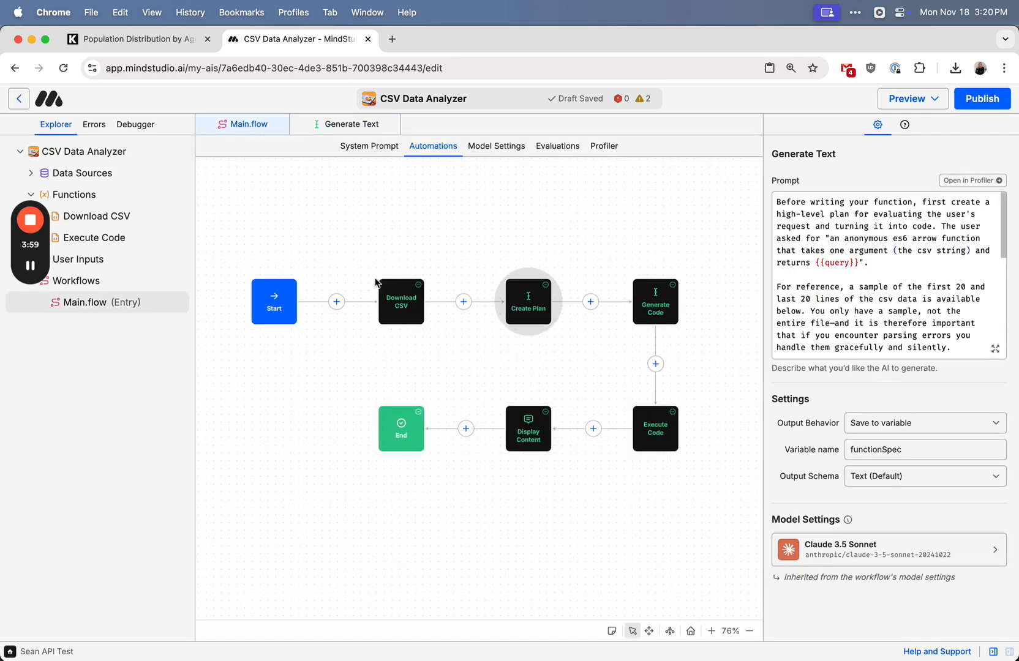
{"action": "left_click", "coordinate": [400, 297]}
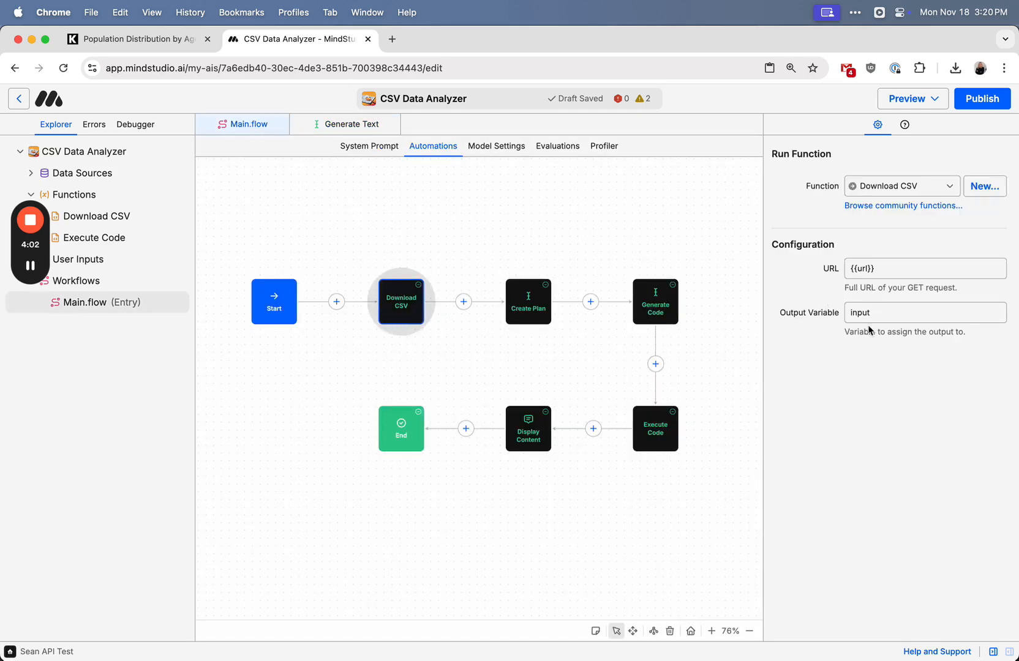
{"action": "left_click", "coordinate": [337, 126]}
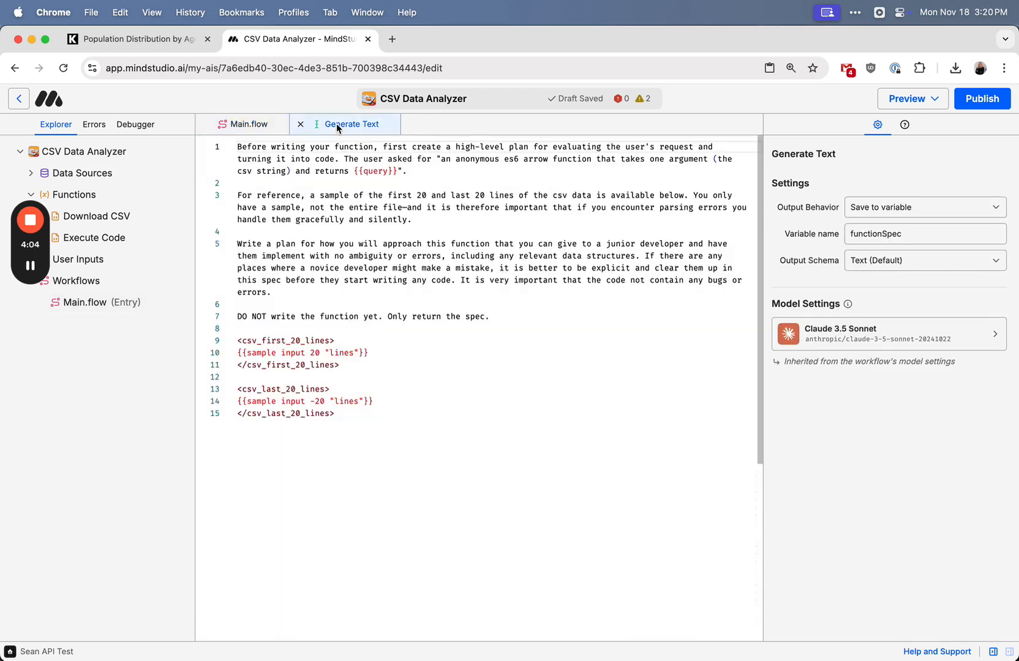
- Examine the line count and "lines" arguments of the two sample expressions in the prompt
{"action": "double_click", "coordinate": [314, 353]}
{"action": "double_click", "coordinate": [341, 354]}
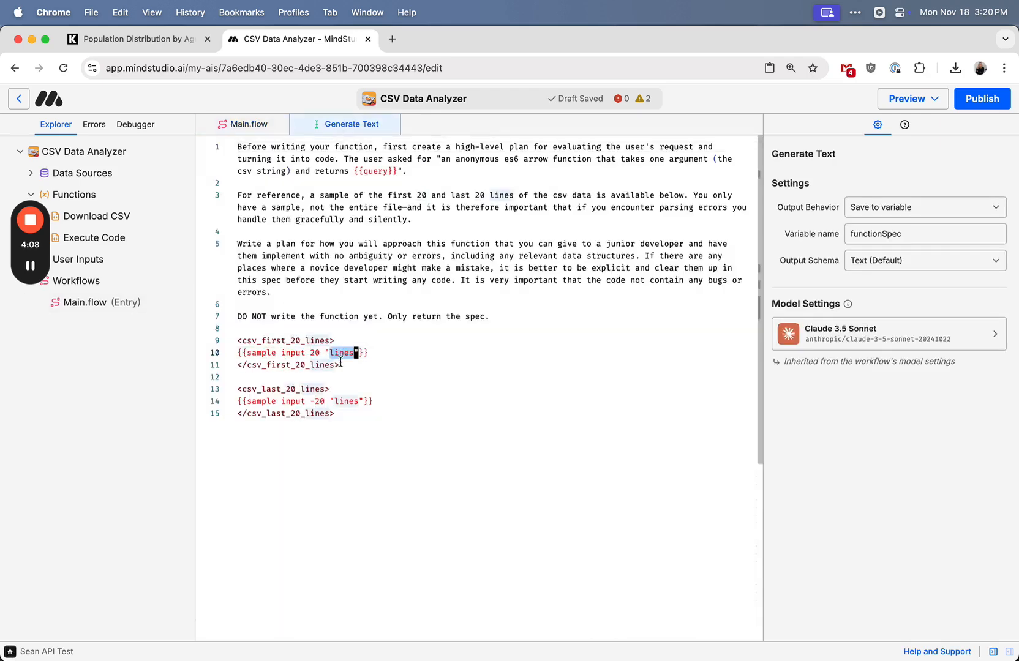
{"action": "left_click", "coordinate": [344, 401]}
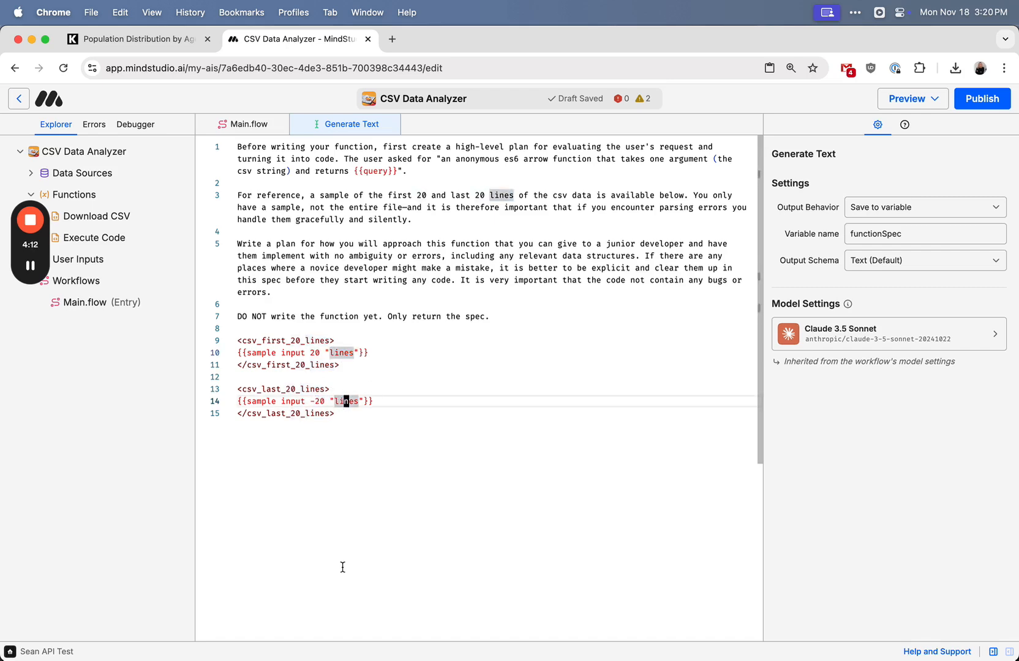
- Switch to Visual Studio Code and select the first 20 lines of raw_data.csv
{"action": "left_click", "coordinate": [363, 640]}
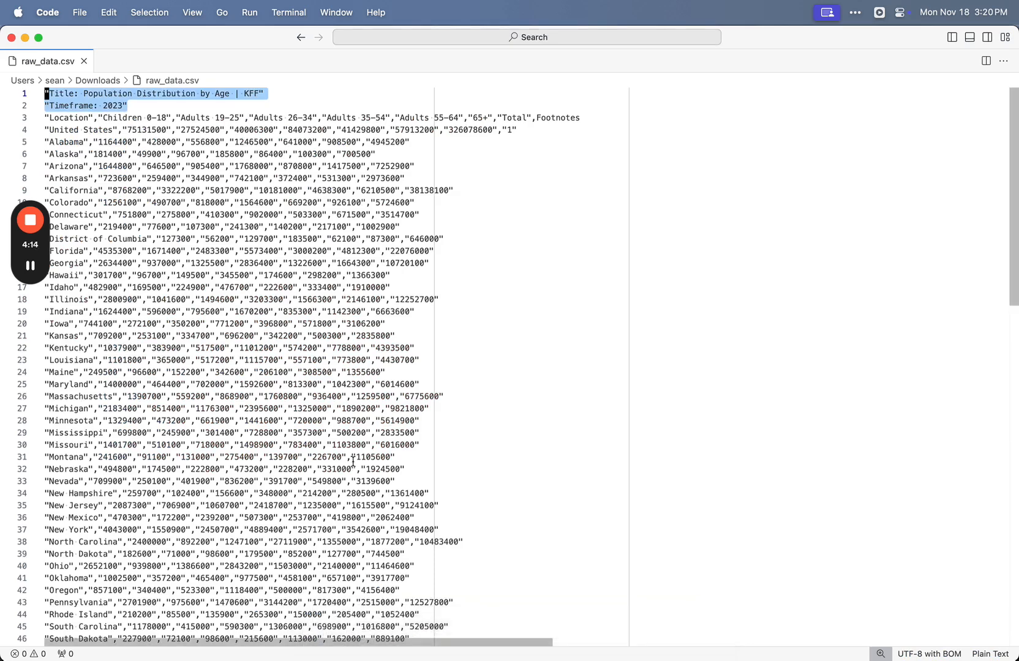
{"action": "left_click", "coordinate": [483, 380], "text": "shift"}
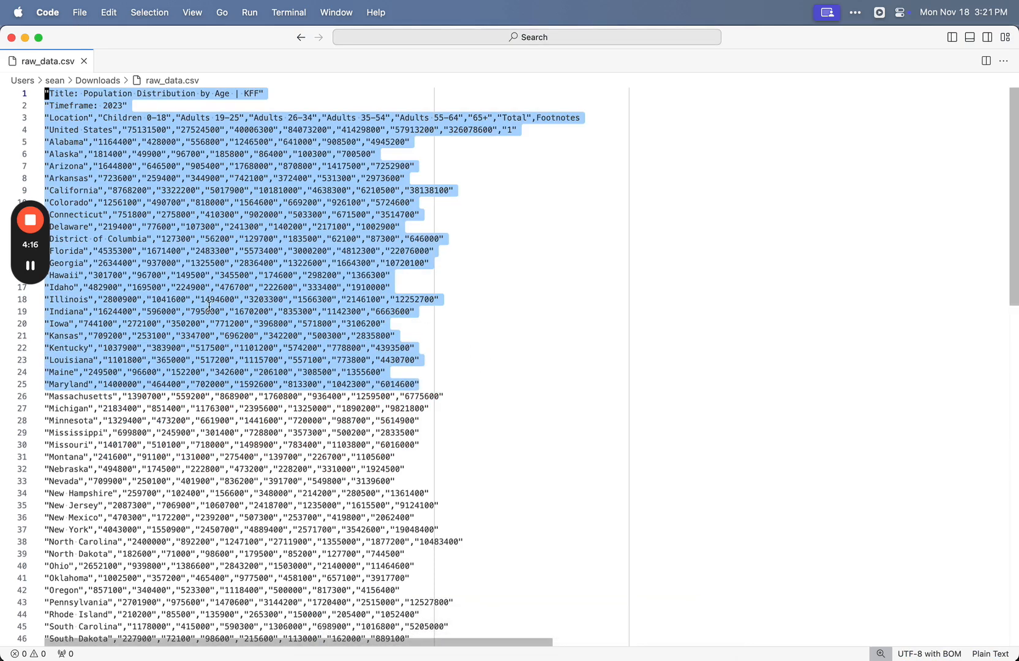
{"action": "left_click", "coordinate": [398, 326]}
{"action": "key", "text": "super+shift+Up"}
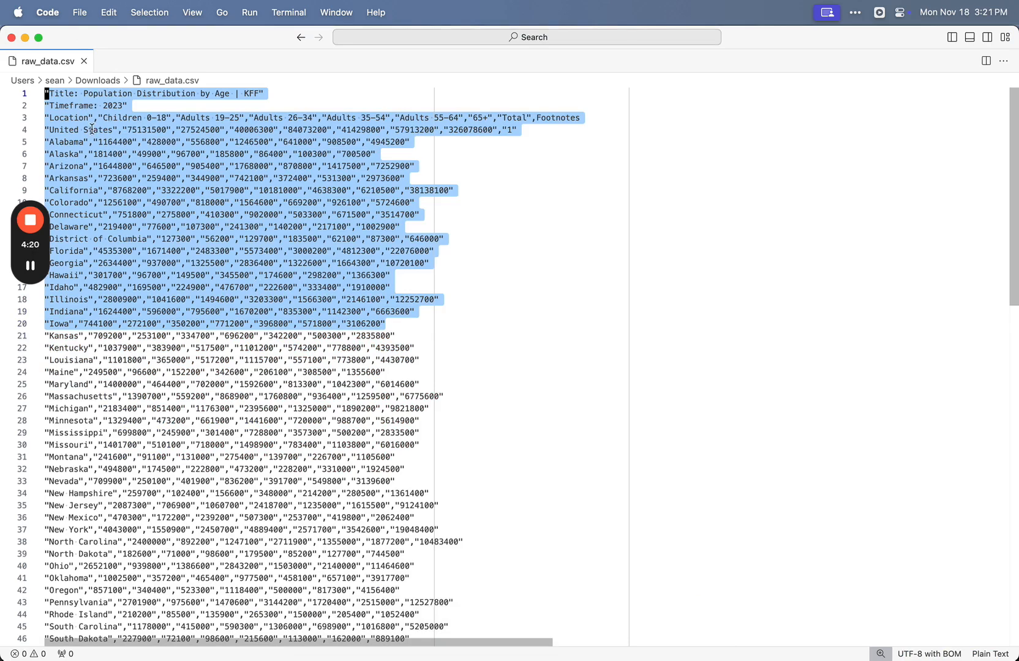
- Select the closing lines of raw_data.csv from the Utah row to the last footnote and review the whole file
{"action": "scroll", "coordinate": [262, 293], "scroll_direction": "down", "scroll_amount": 10}
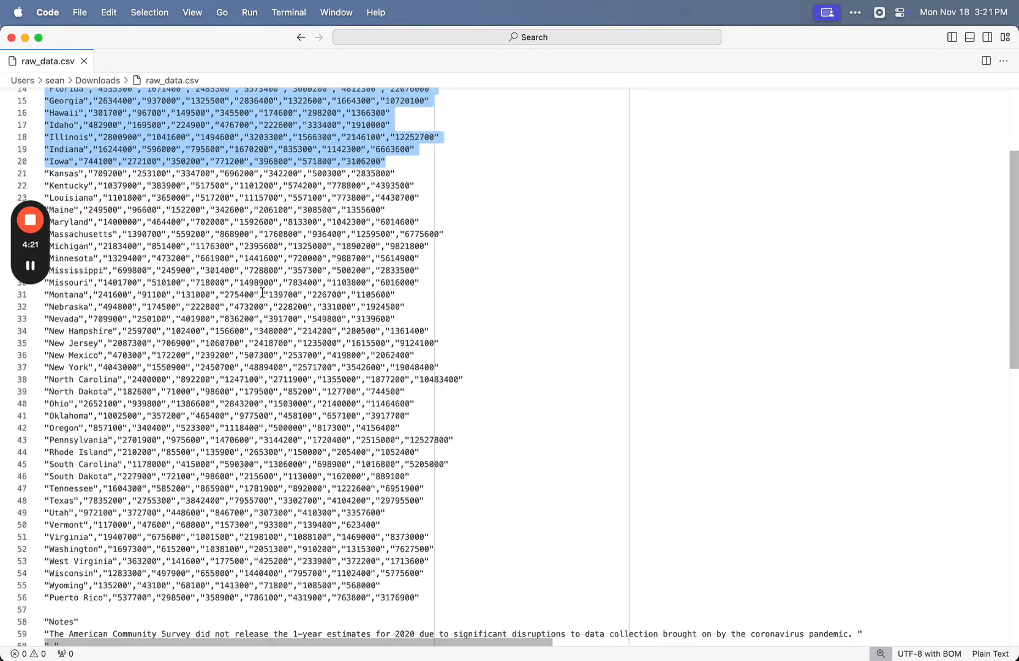
{"action": "left_click_drag", "start_coordinate": [246, 580], "coordinate": [27, 404]}
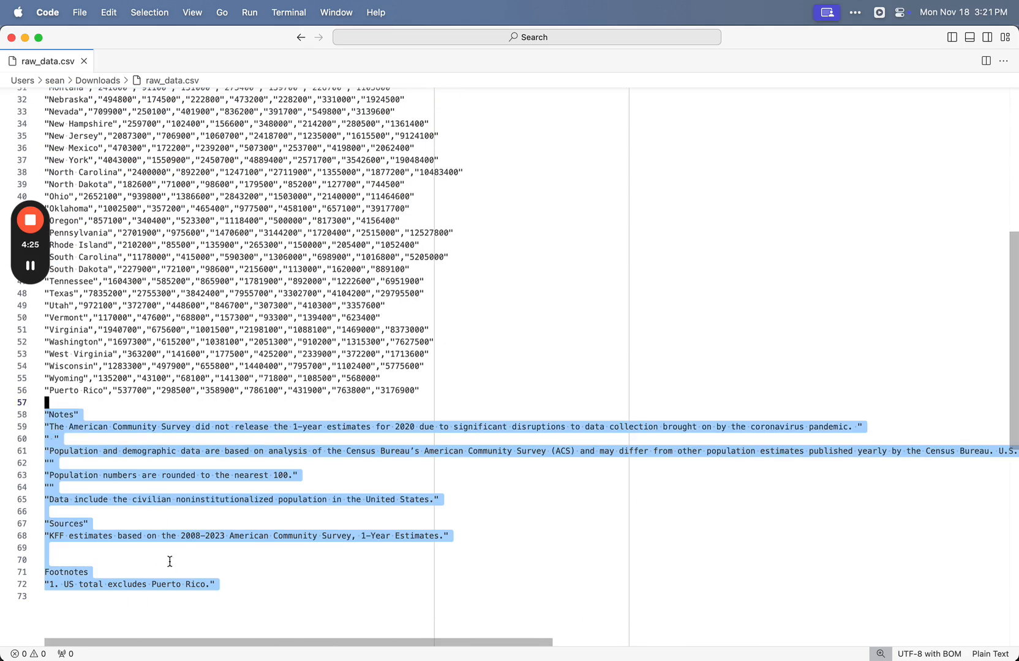
{"action": "left_click_drag", "start_coordinate": [228, 584], "coordinate": [22, 309]}
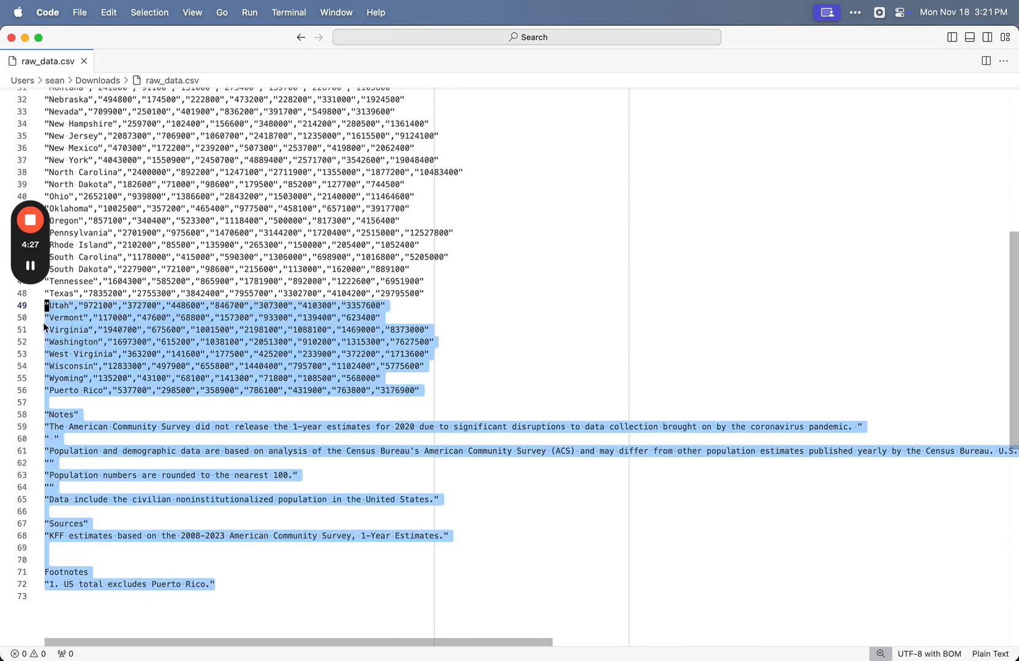
{"action": "scroll", "coordinate": [220, 351], "scroll_direction": "up", "scroll_amount": 10}
{"action": "scroll", "coordinate": [219, 351], "scroll_direction": "down", "scroll_amount": 15}
{"action": "scroll", "coordinate": [220, 351], "scroll_direction": "up", "scroll_amount": 15}
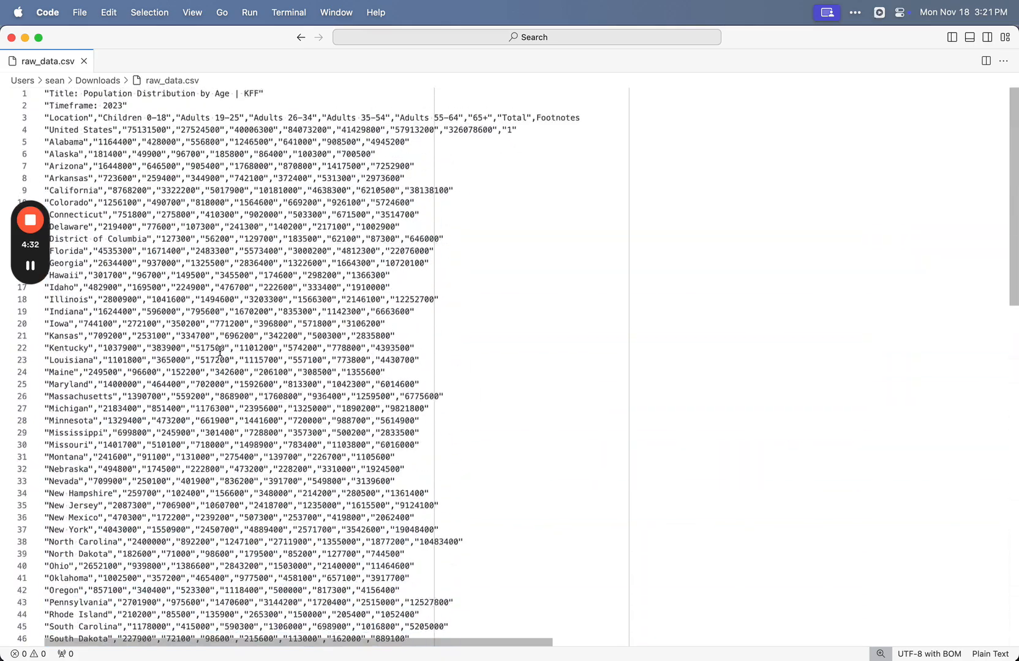
- Switch back to the Generate Text prompt in Chrome and review both sample expressions and the full prompt text
{"action": "key", "text": "super+Tab"}
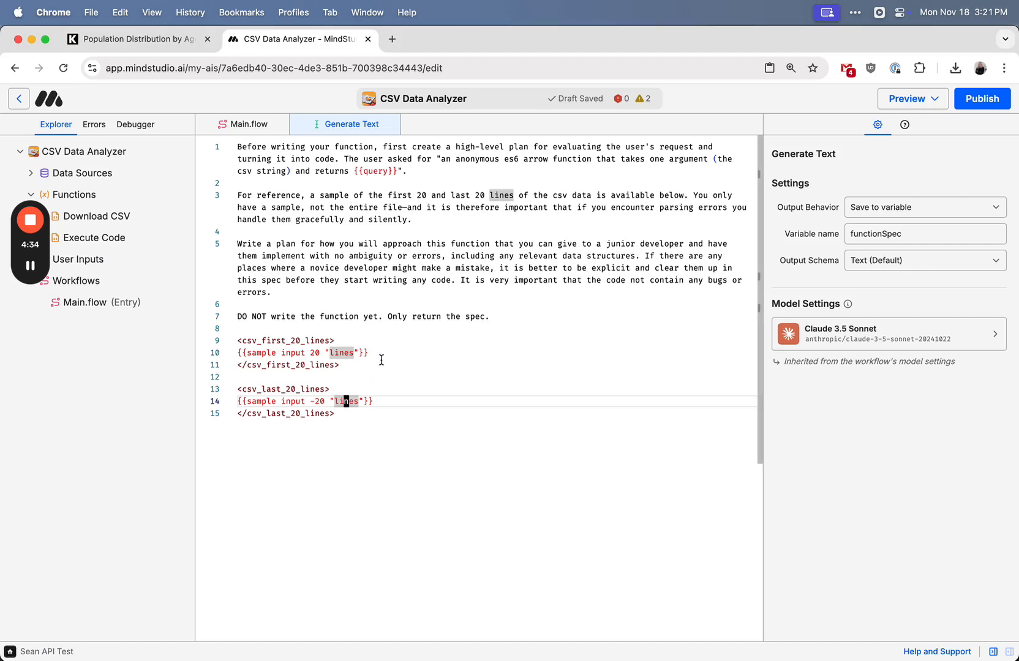
{"action": "left_click", "coordinate": [315, 352]}
{"action": "left_click", "coordinate": [317, 401]}
{"action": "left_click_drag", "start_coordinate": [385, 439], "coordinate": [236, 146]}
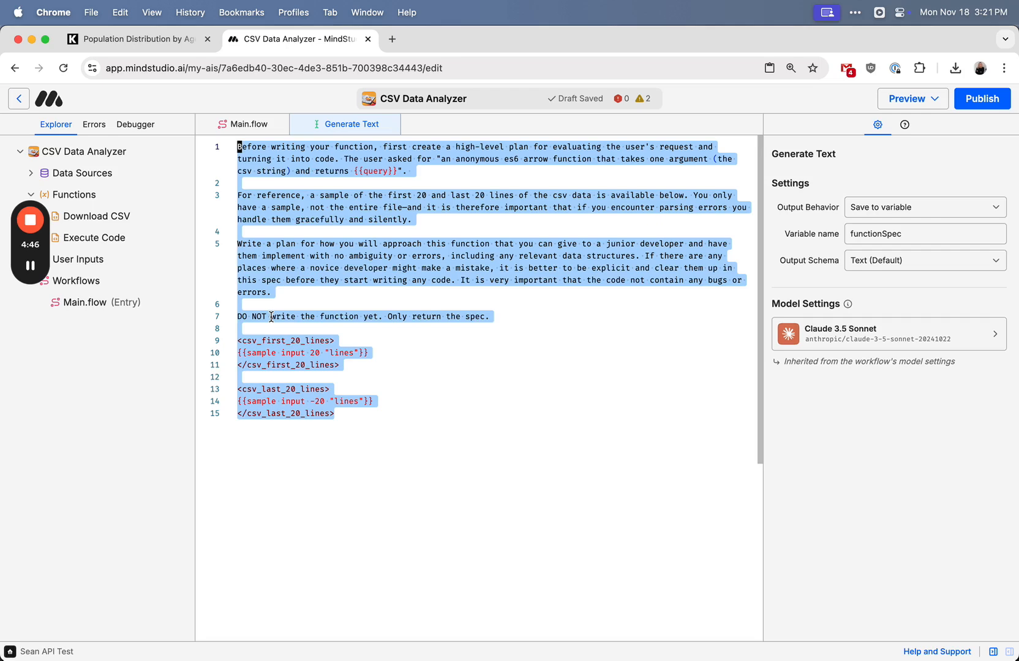
{"action": "left_click", "coordinate": [385, 462]}
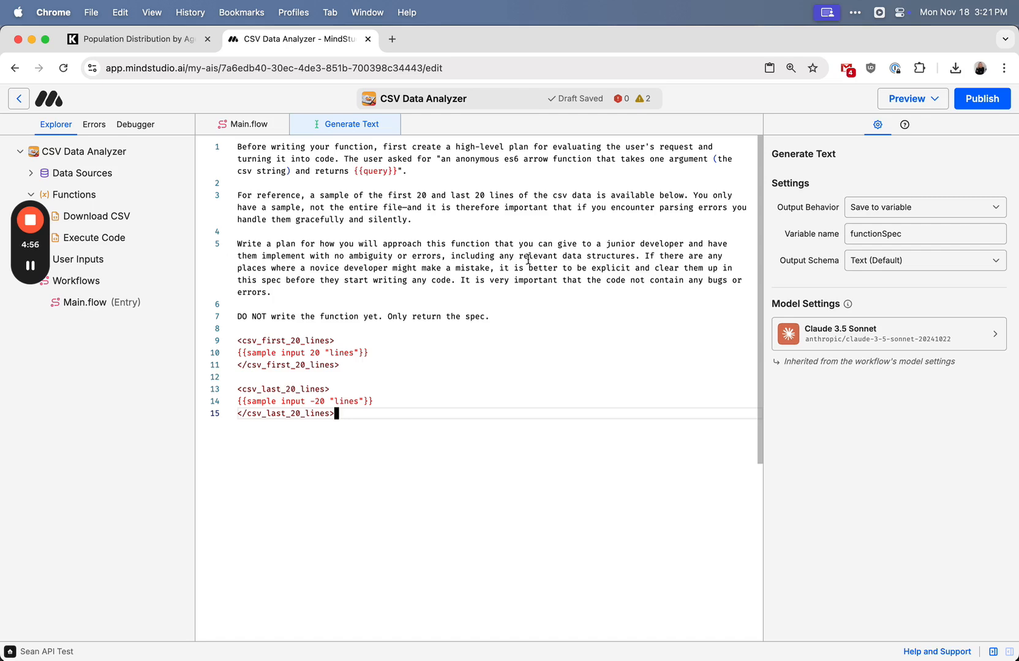
- Review the prompt's instructions on novice developer mistakes, bug-free code and returning only the spec
{"action": "left_click_drag", "start_coordinate": [635, 260], "coordinate": [366, 268]}
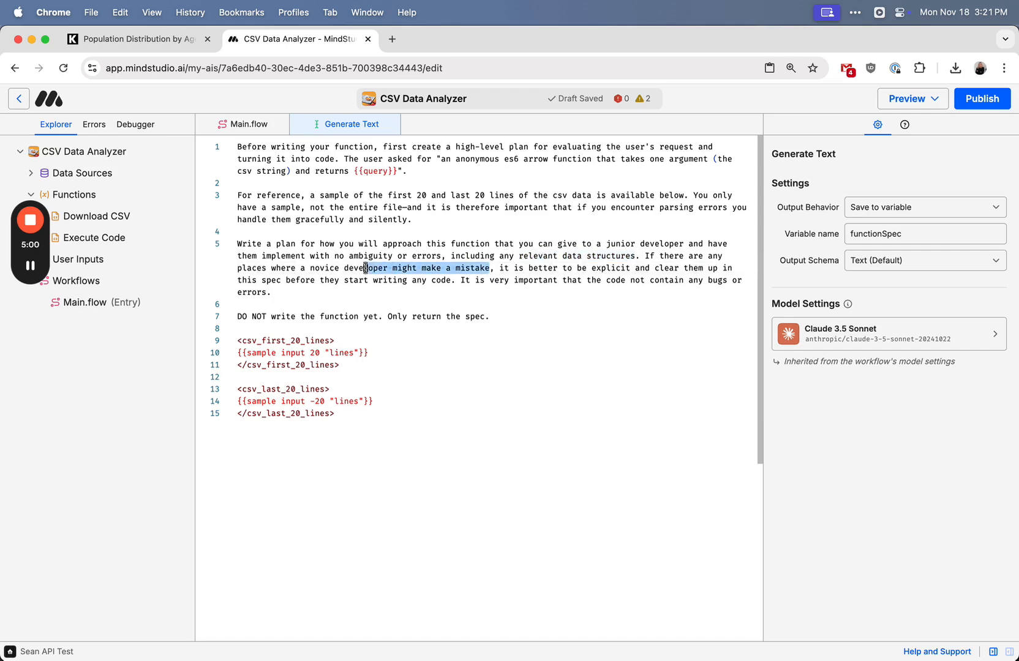
{"action": "left_click", "coordinate": [463, 280]}
{"action": "key", "text": "shift+Down"}
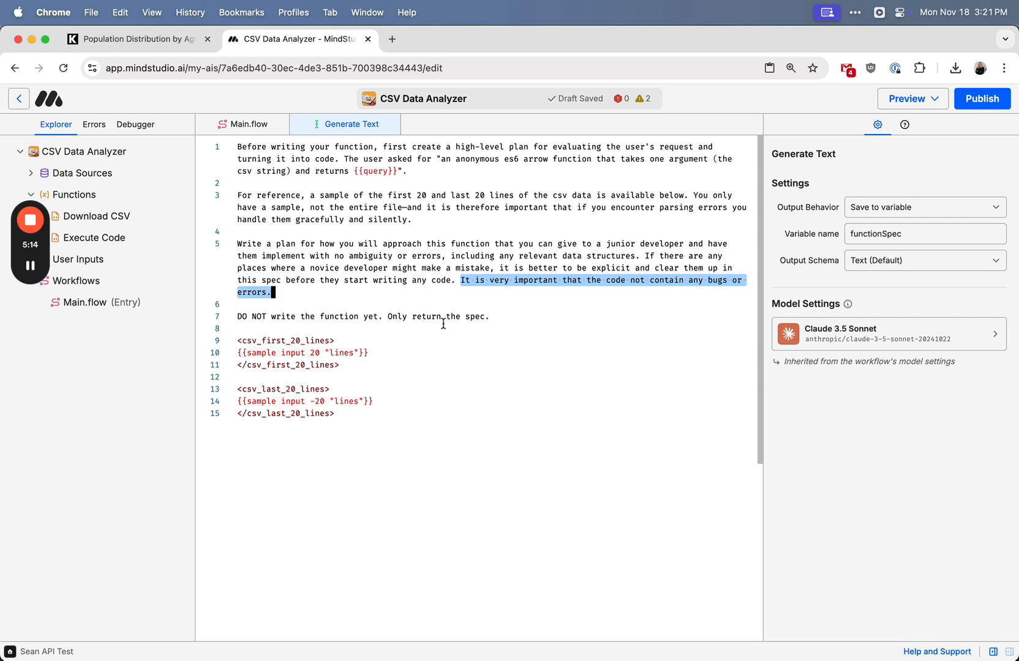
{"action": "left_click", "coordinate": [493, 317]}
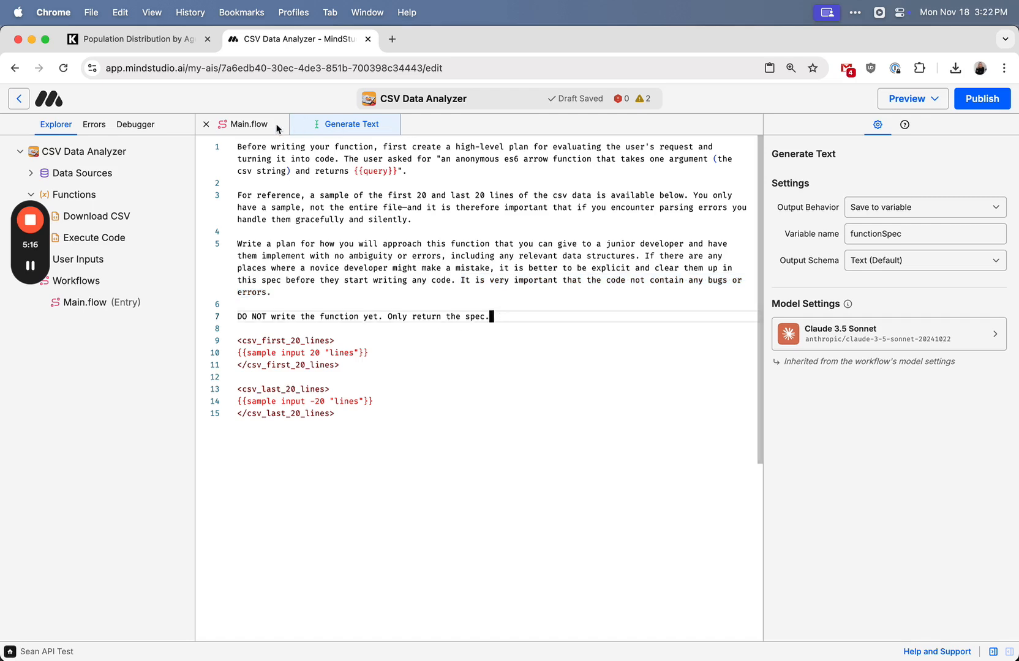
- Close the expanded prompt and inspect the output variable names of the Download CSV and Create Plan blocks
{"action": "left_click", "coordinate": [300, 125]}
{"action": "left_click_drag", "start_coordinate": [873, 313], "coordinate": [800, 315]}
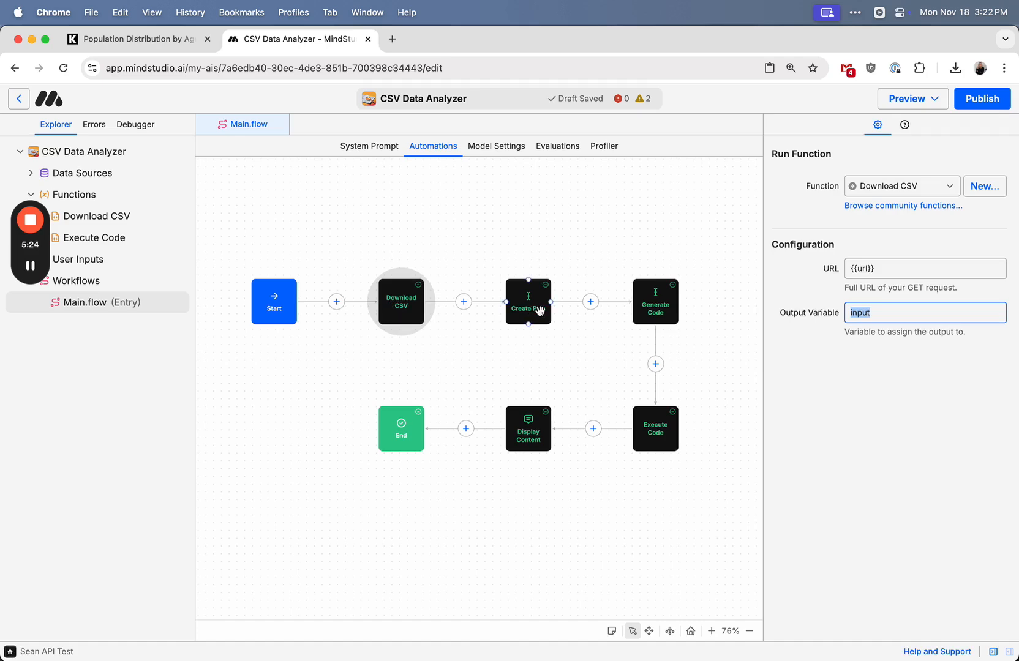
{"action": "left_click", "coordinate": [531, 307]}
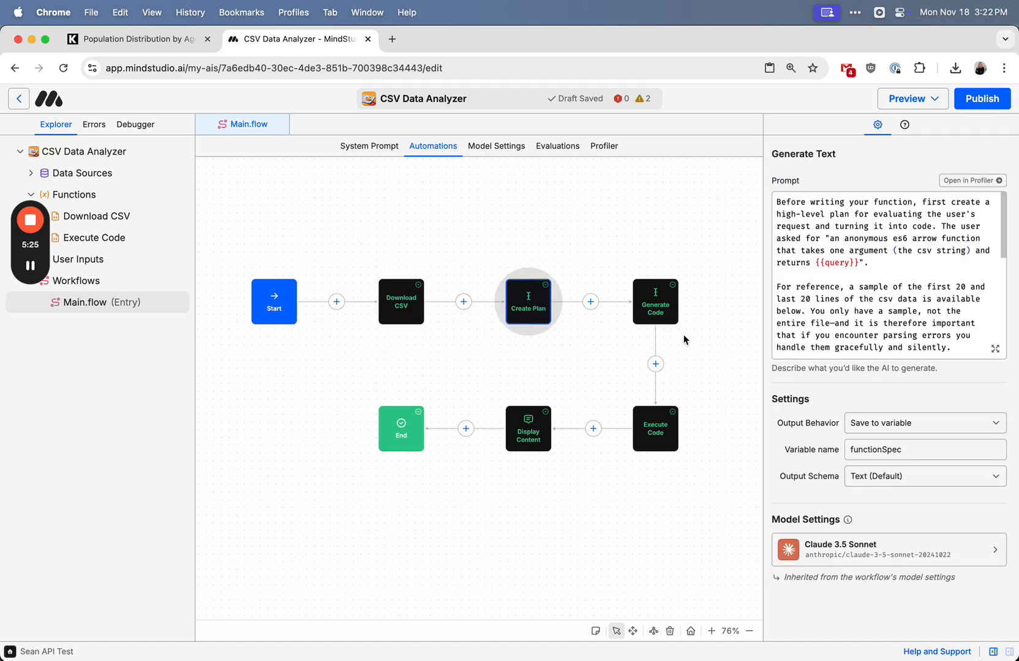
{"action": "left_click", "coordinate": [795, 451]}
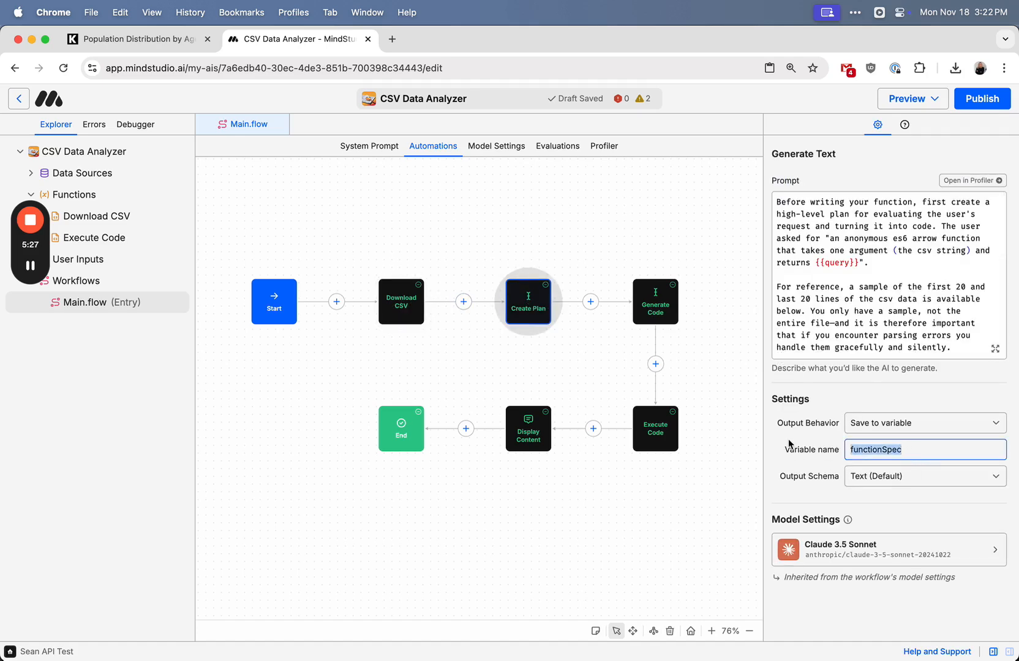
- Open the Generate Code block's prompt in full and examine its code quality rule, required opening code, CSV samples and function spec
{"action": "left_click", "coordinate": [662, 299]}
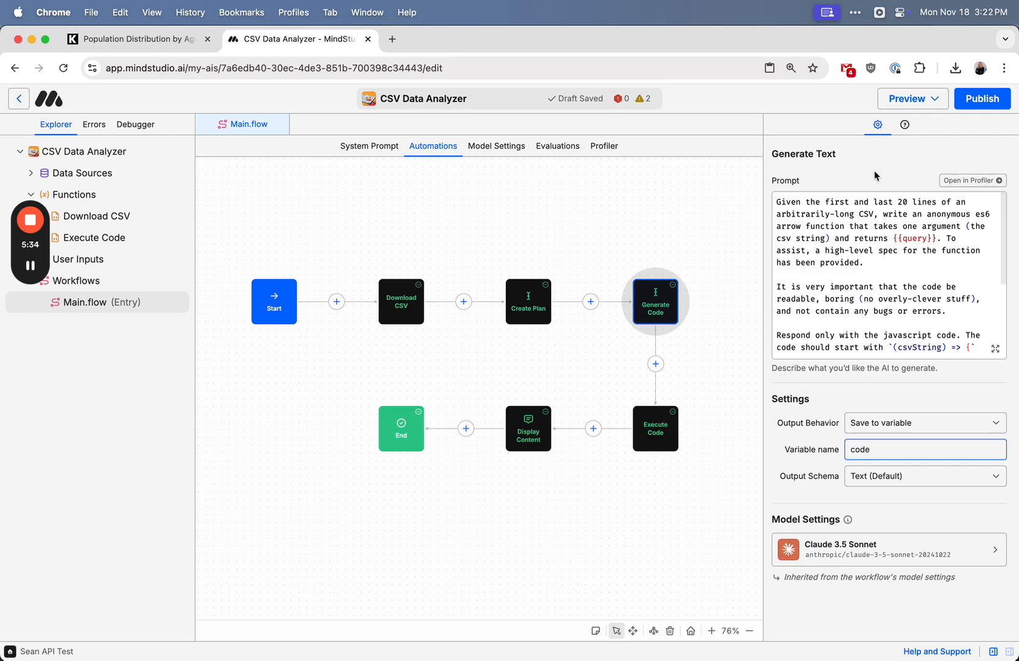
{"action": "left_click", "coordinate": [994, 348]}
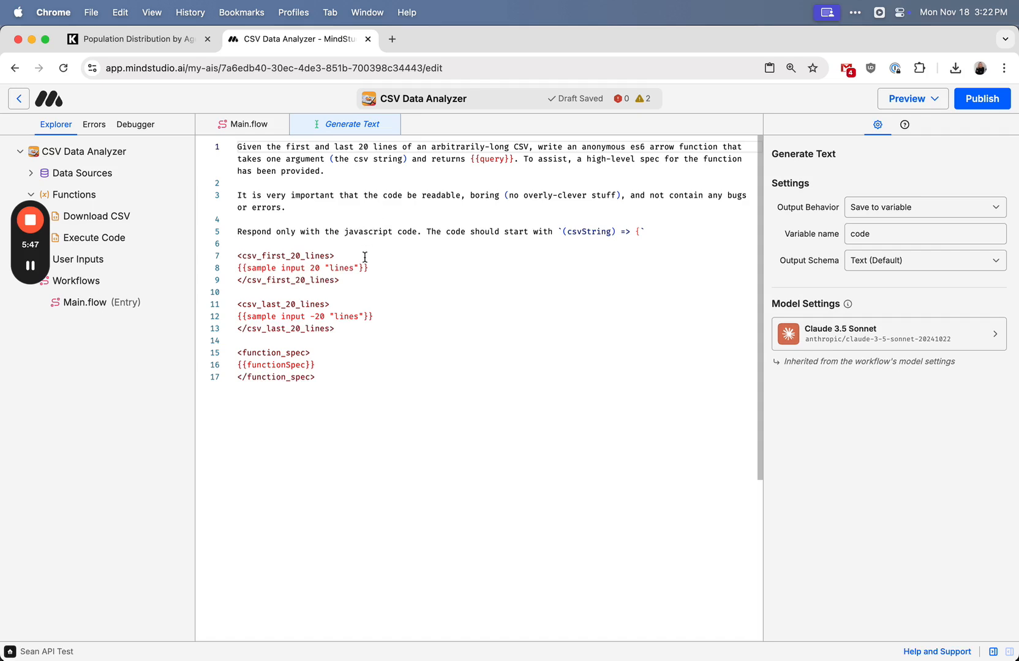
{"action": "left_click", "coordinate": [223, 194]}
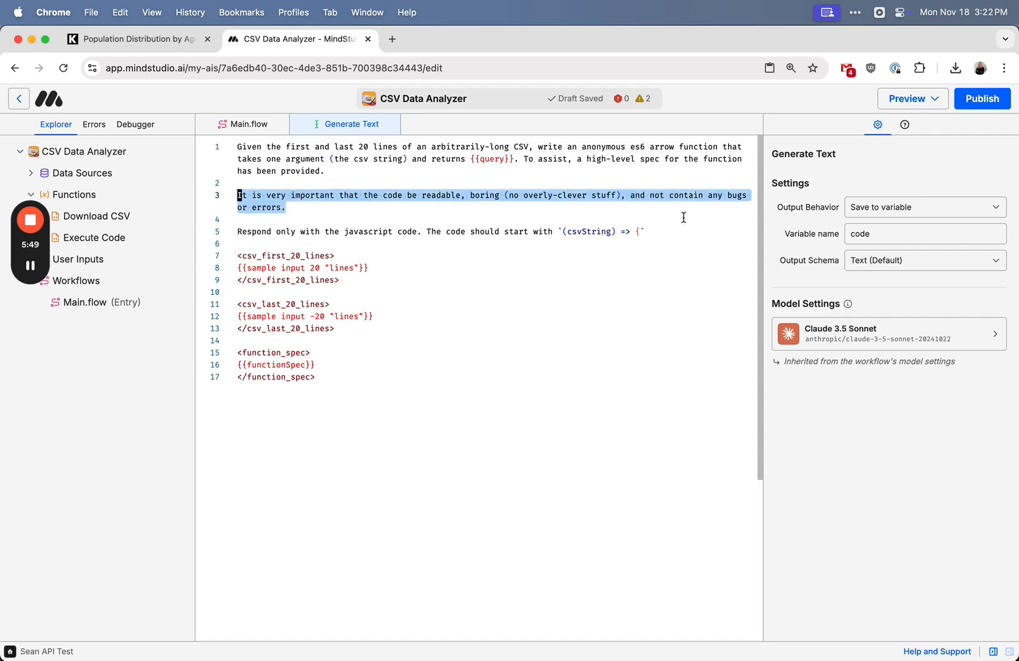
{"action": "left_click_drag", "start_coordinate": [651, 232], "coordinate": [558, 233]}
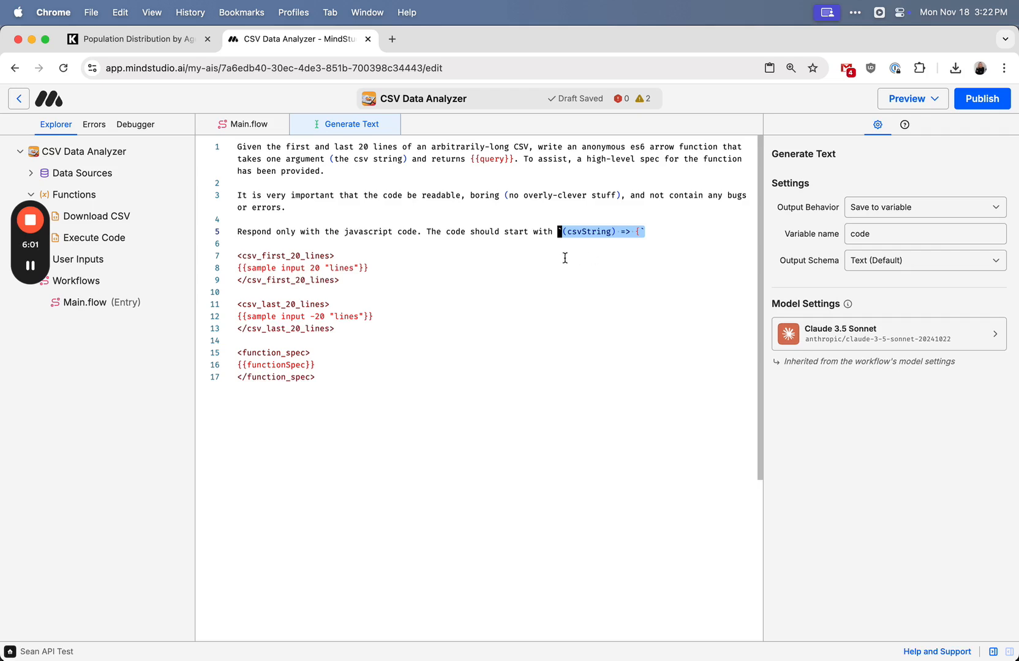
{"action": "left_click_drag", "start_coordinate": [355, 331], "coordinate": [215, 258]}
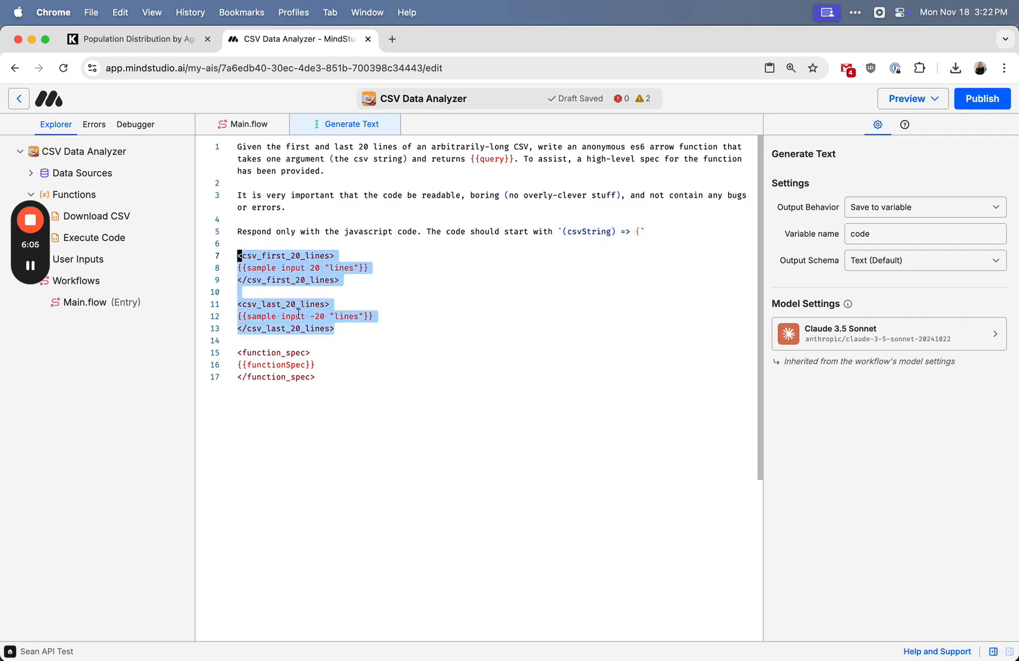
{"action": "left_click_drag", "start_coordinate": [341, 372], "coordinate": [211, 360]}
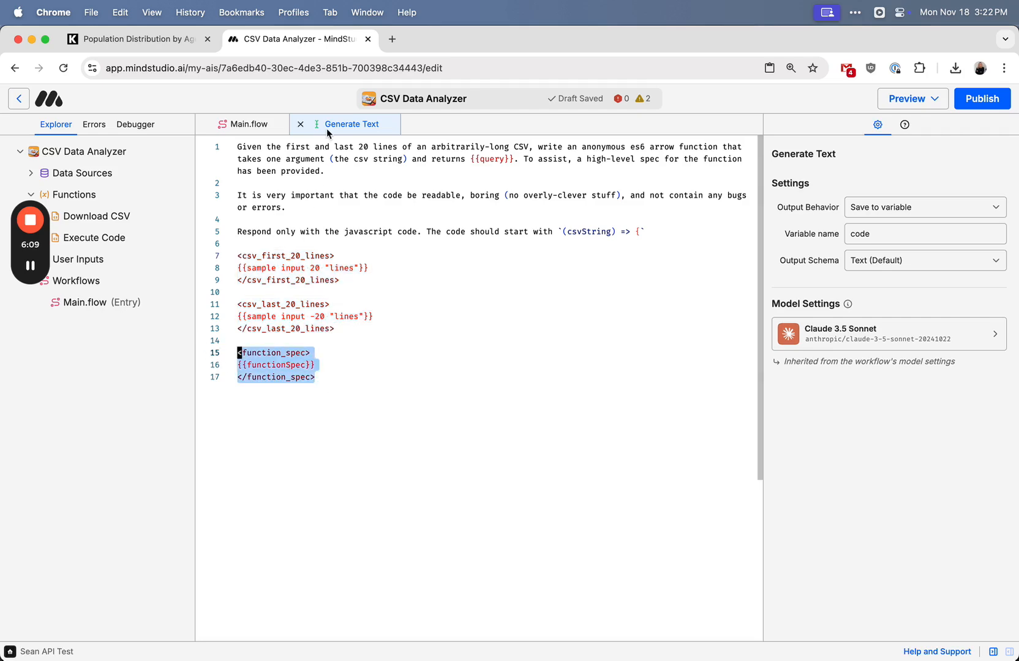
- Close the expanded prompt and inspect the settings of the Generate Code, Execute Code and Display Content blocks
{"action": "left_click", "coordinate": [297, 124]}
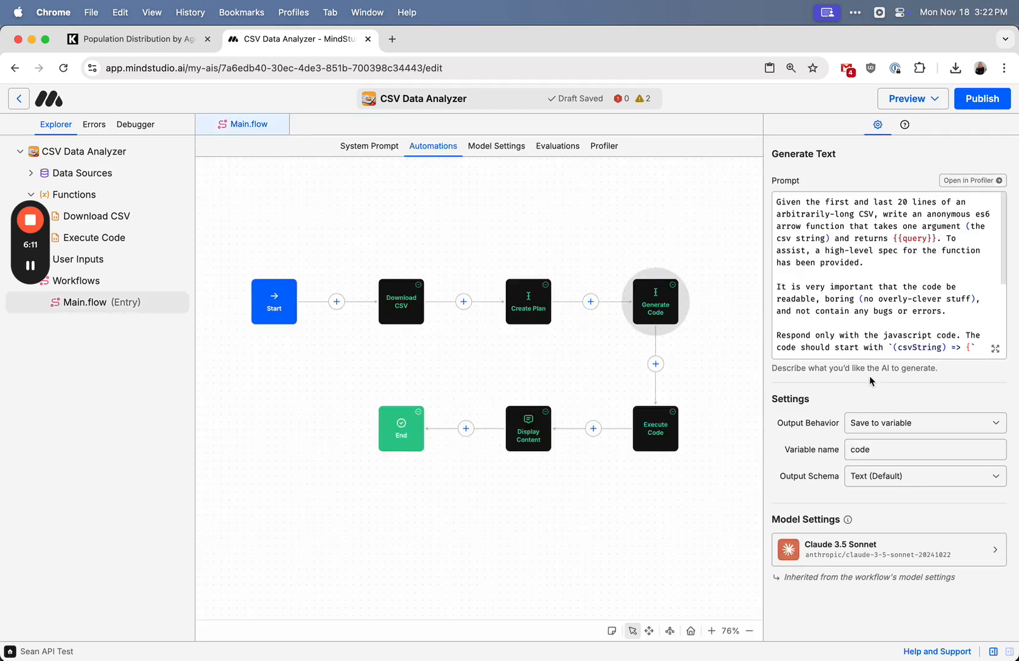
{"action": "left_click_drag", "start_coordinate": [892, 453], "coordinate": [836, 458]}
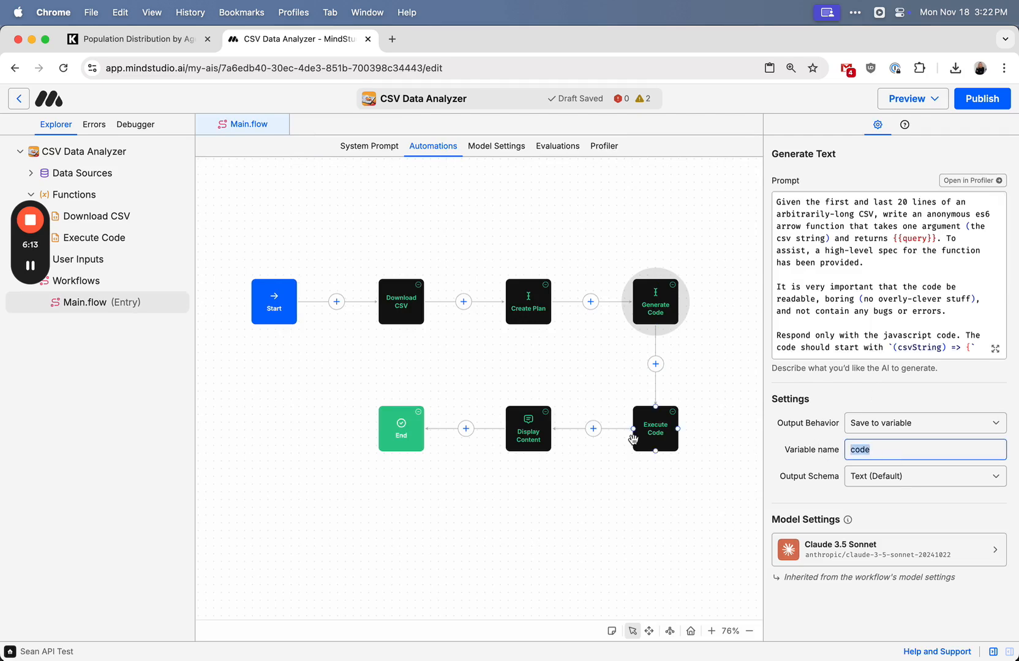
{"action": "left_click", "coordinate": [653, 427]}
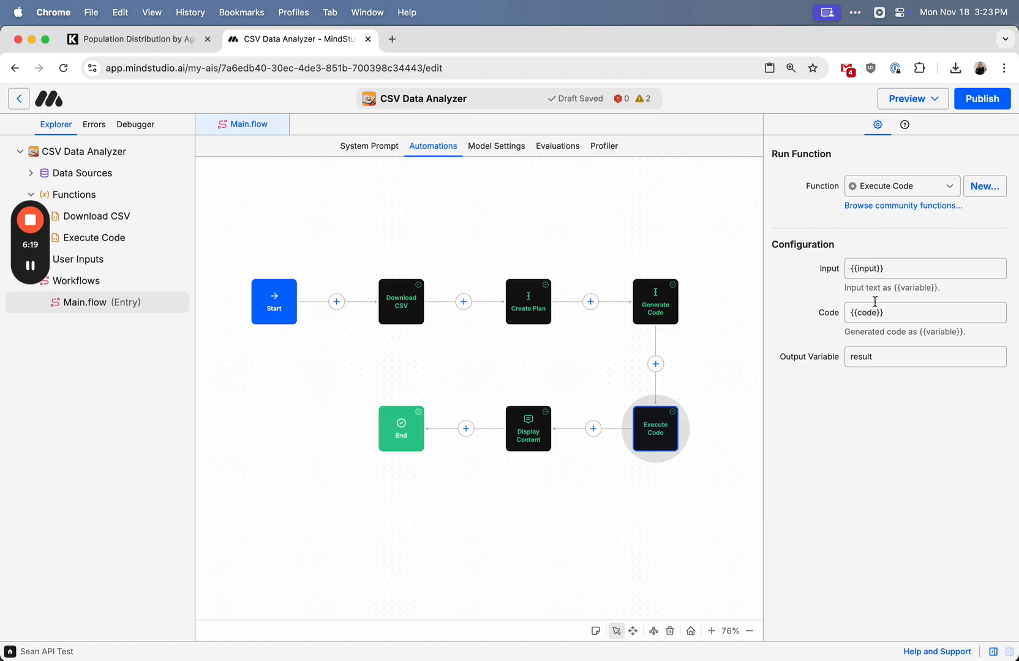
{"action": "left_click", "coordinate": [650, 300]}
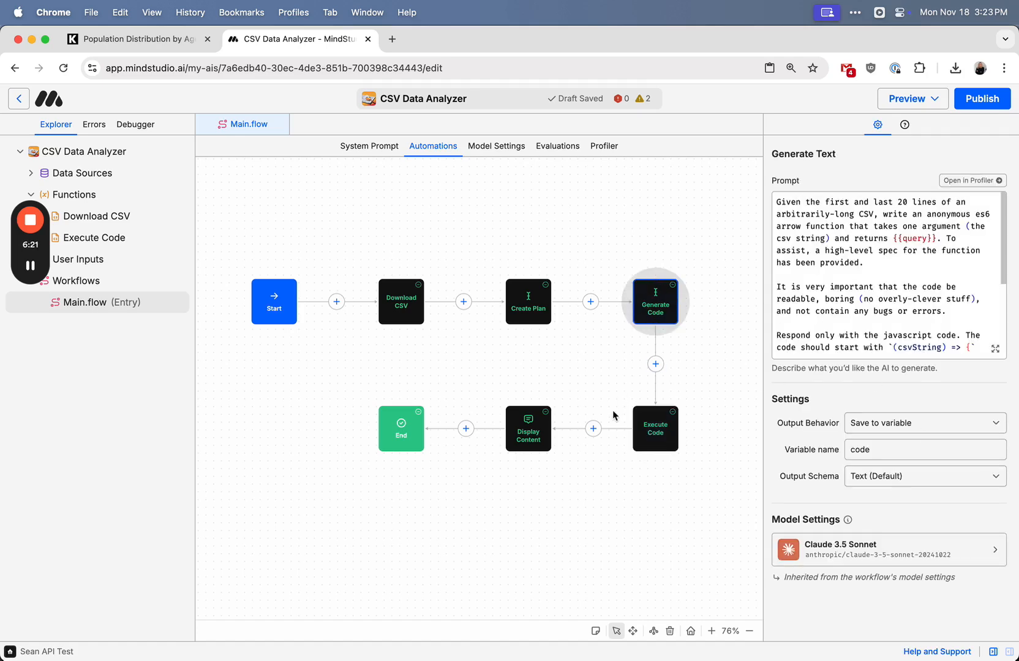
{"action": "left_click", "coordinate": [658, 432]}
{"action": "left_click", "coordinate": [522, 429]}
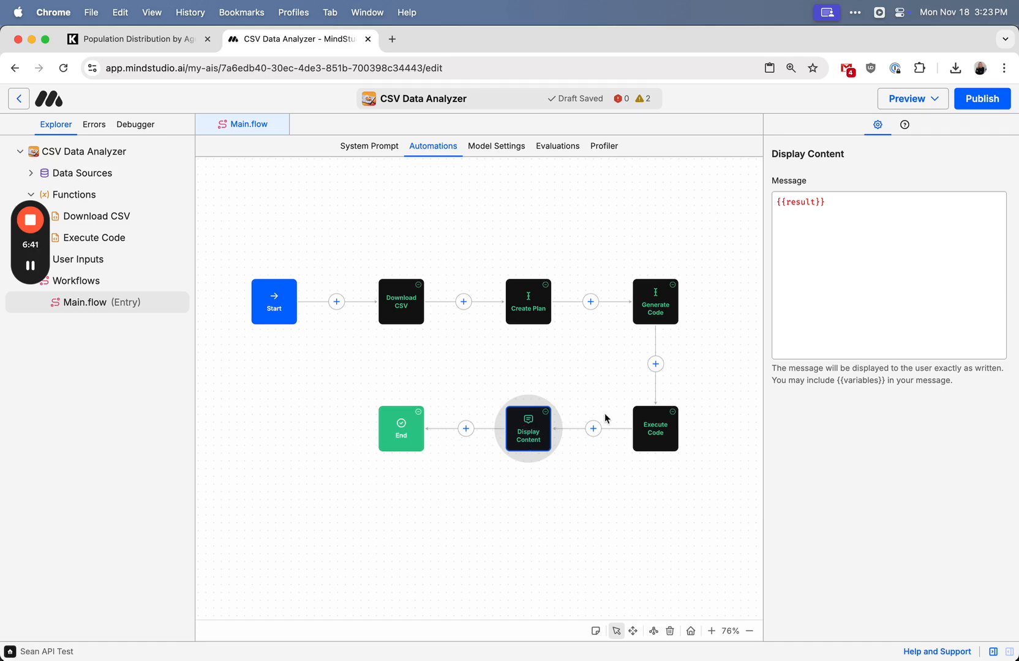
- Compare the Download CSV and Execute Code blocks, and open the Download CSV function to review its whole script
{"action": "left_click", "coordinate": [393, 300]}
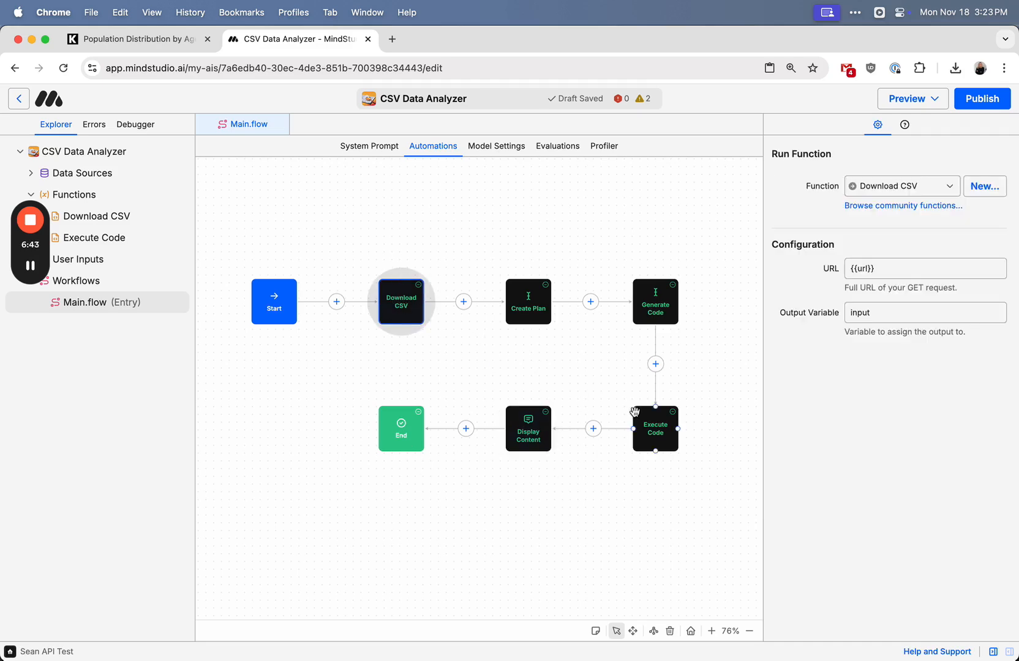
{"action": "left_click", "coordinate": [650, 430]}
{"action": "left_click", "coordinate": [398, 310]}
{"action": "left_click", "coordinate": [851, 188]}
{"action": "left_click_drag", "start_coordinate": [478, 293], "coordinate": [203, 157]}
{"action": "left_click", "coordinate": [864, 126]}
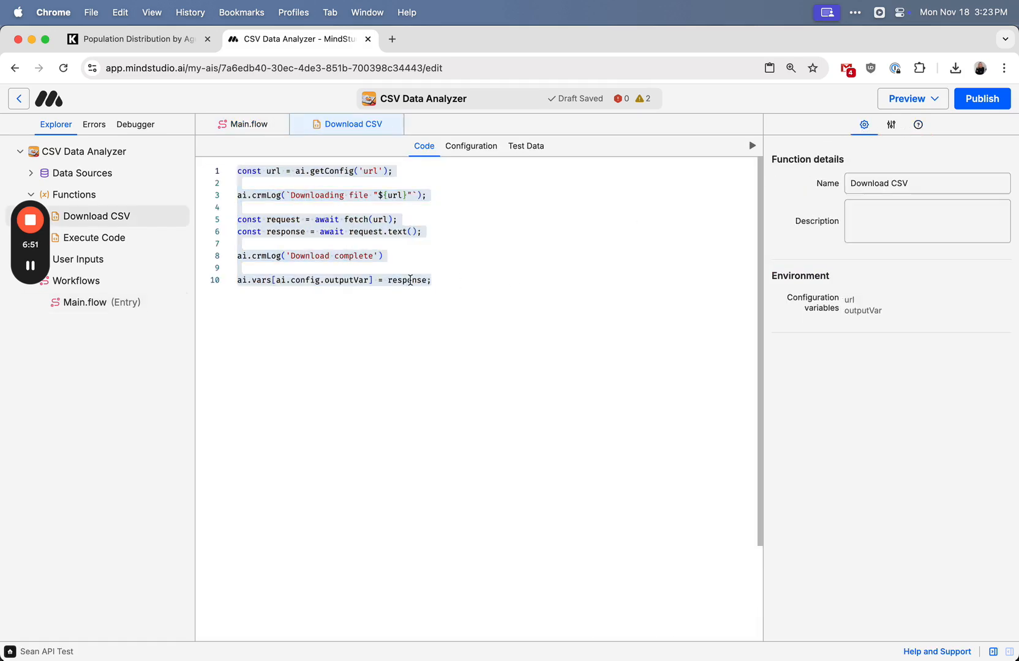
{"action": "left_click", "coordinate": [456, 296]}
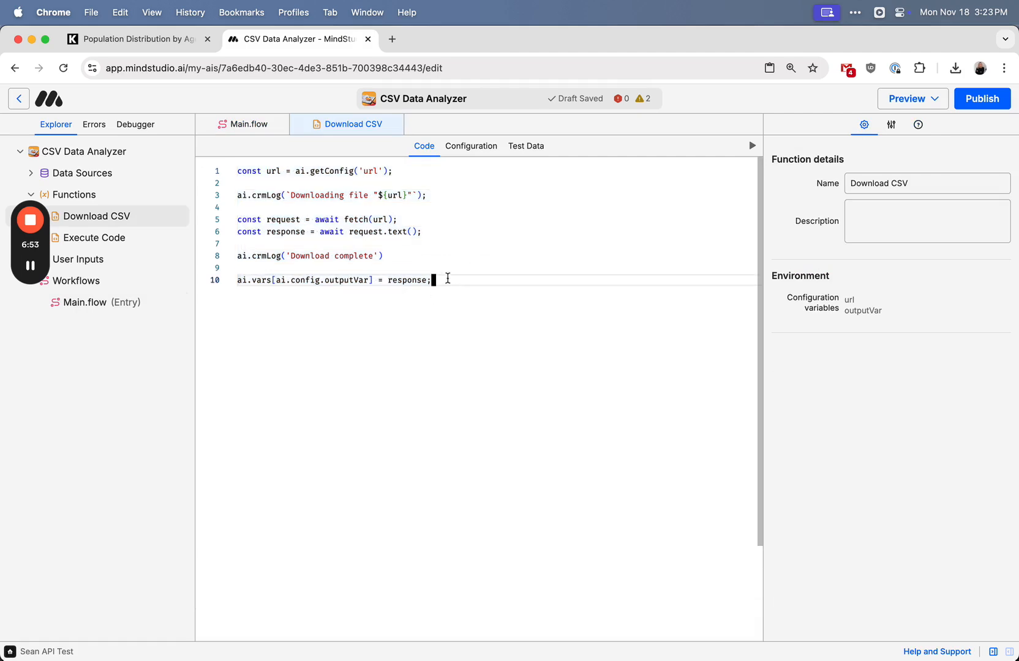
- Match the function's url config lookup to the Download CSV block's URL field and check the block's output variable
{"action": "double_click", "coordinate": [368, 170]}
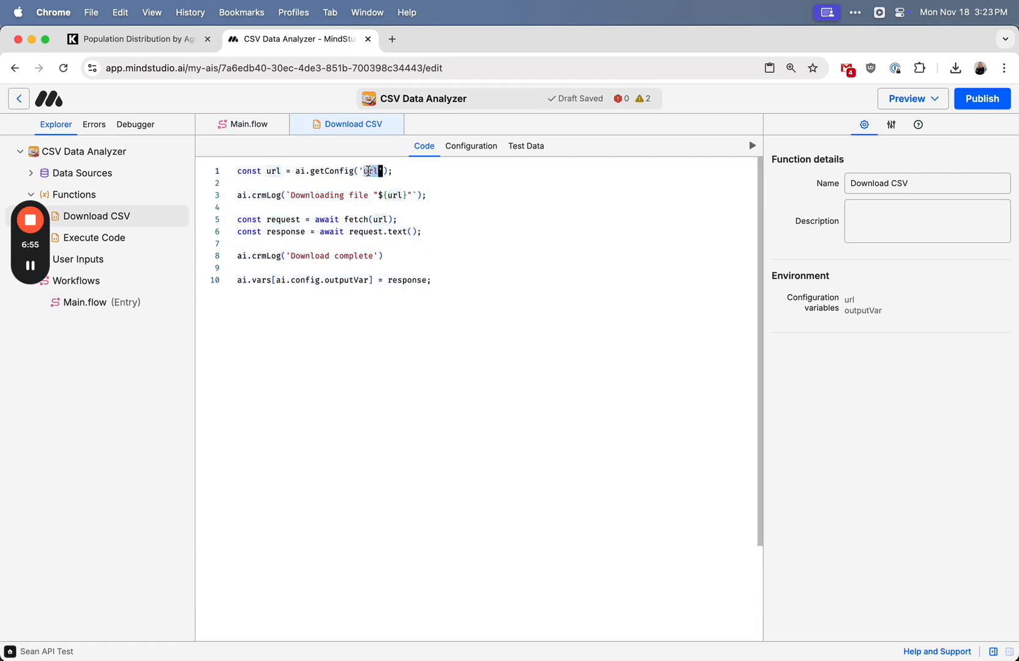
{"action": "left_click", "coordinate": [243, 124]}
{"action": "left_click_drag", "start_coordinate": [874, 271], "coordinate": [822, 277]}
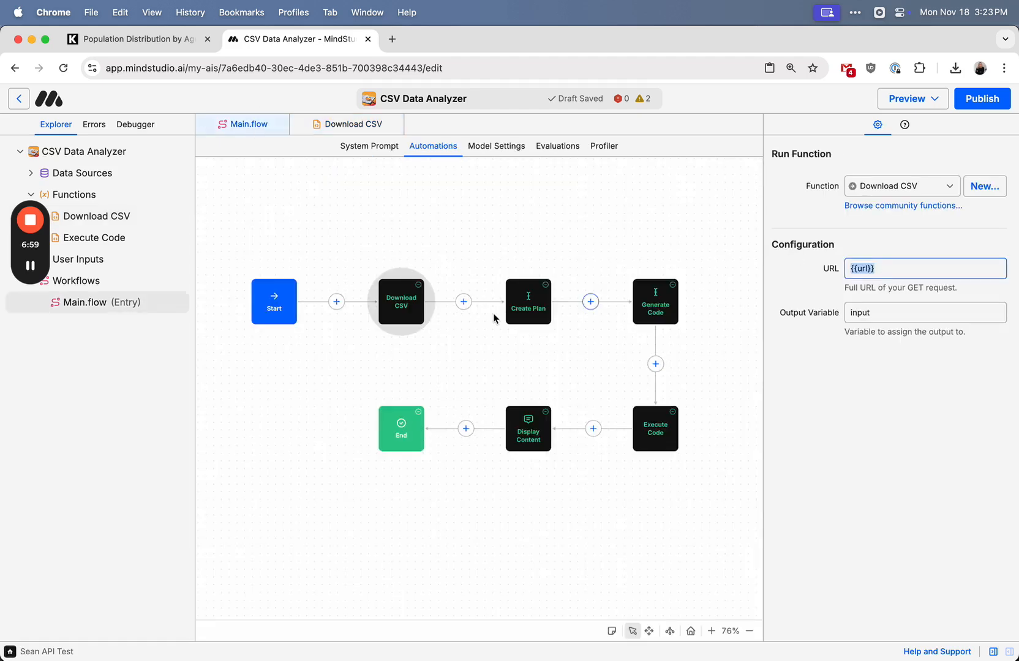
{"action": "left_click", "coordinate": [258, 300]}
{"action": "left_click", "coordinate": [398, 308]}
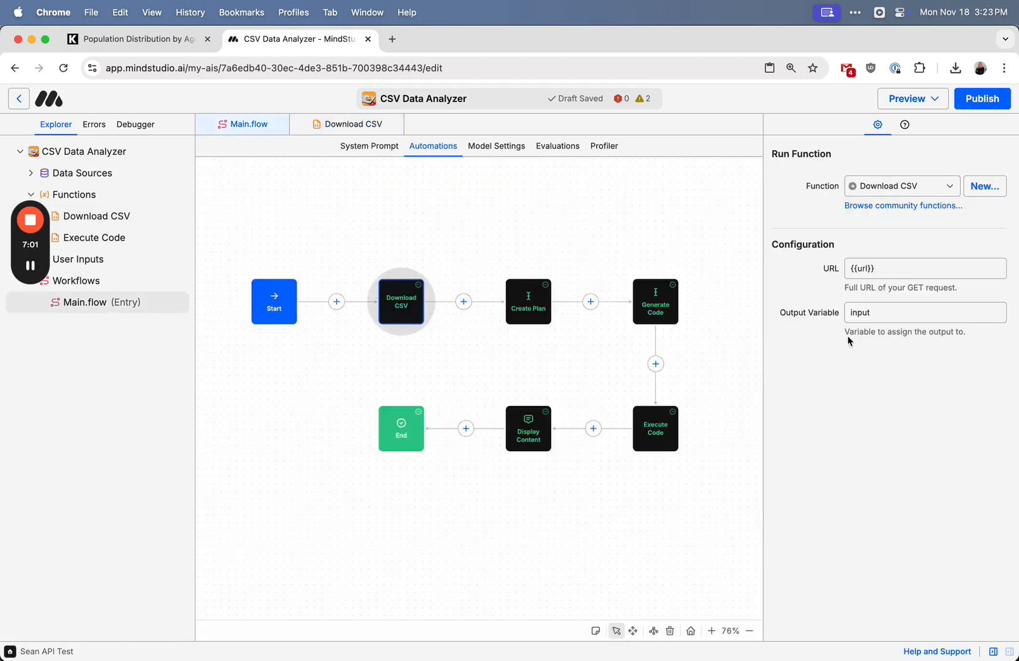
{"action": "double_click", "coordinate": [874, 312]}
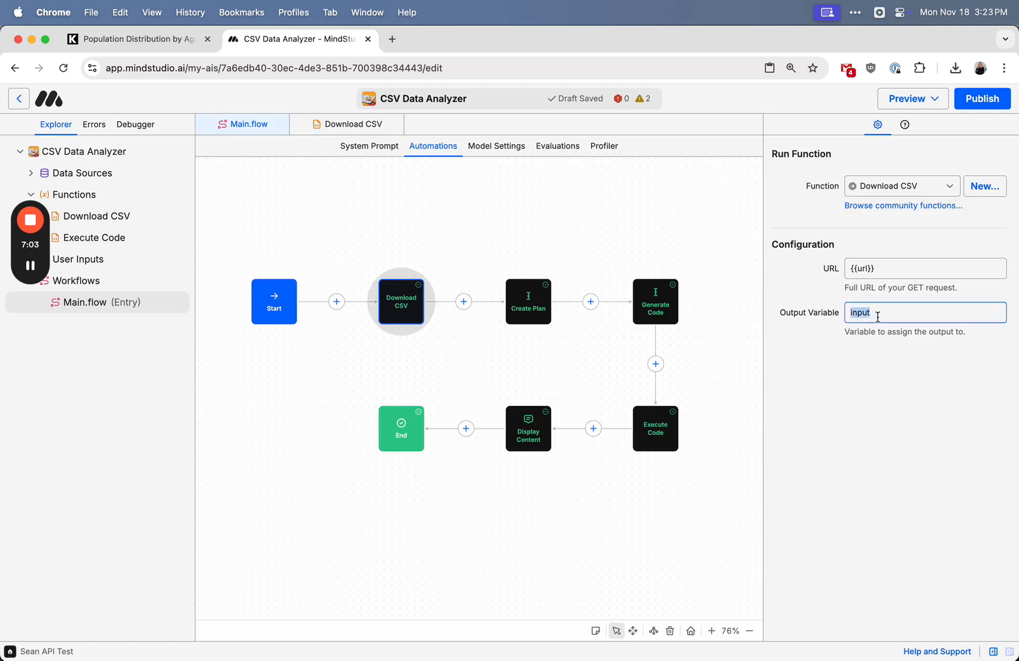
- Reopen the Download CSV function and examine the url constant, its use in the fetch call and the output variable assignment
{"action": "left_click", "coordinate": [853, 186]}
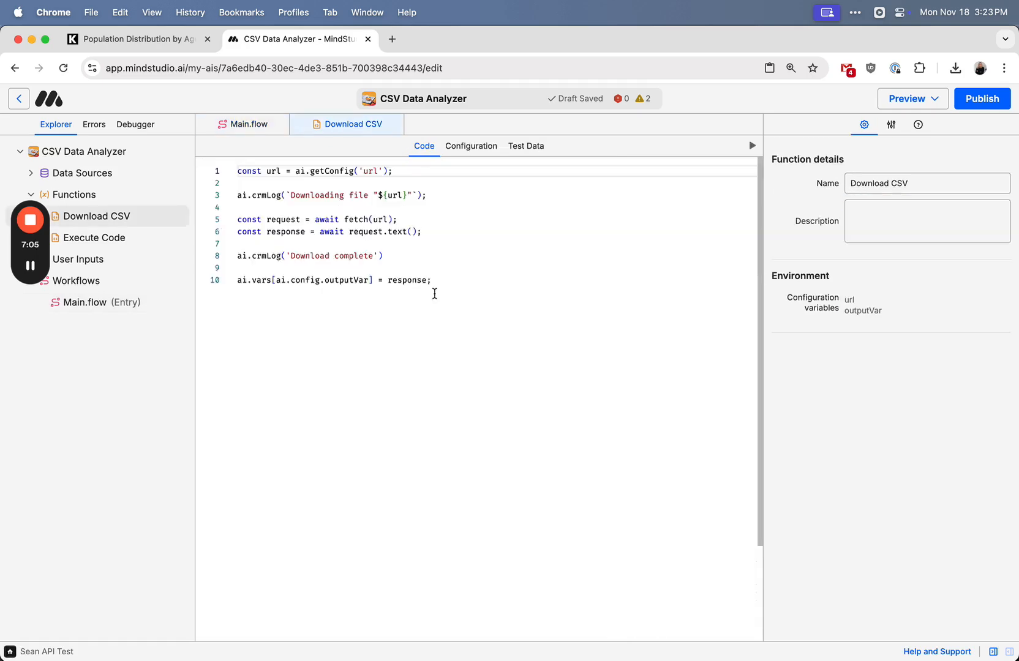
{"action": "double_click", "coordinate": [280, 170]}
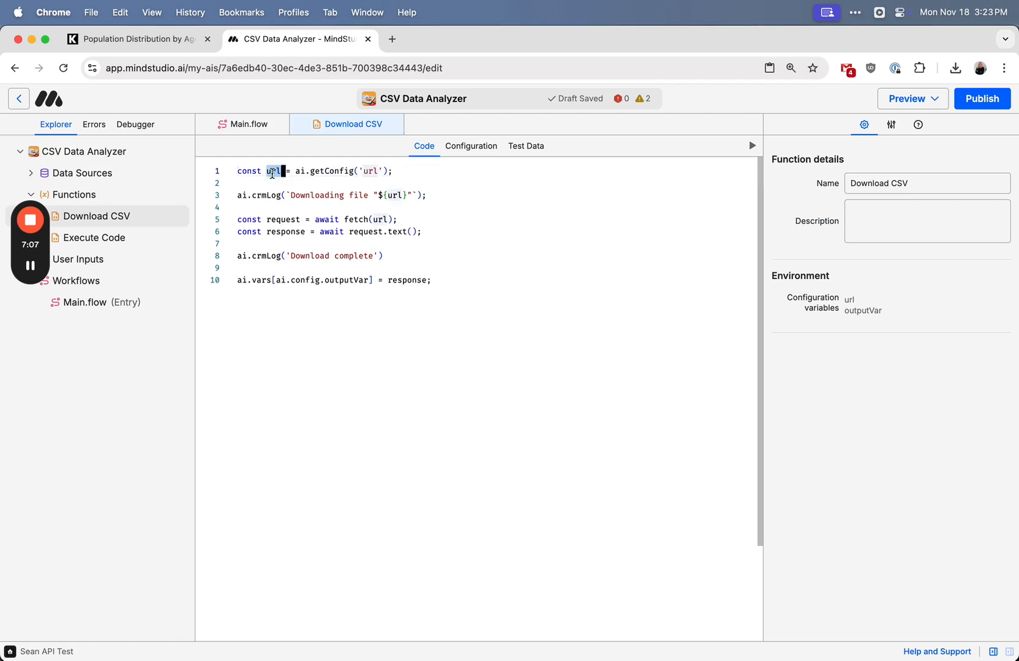
{"action": "left_click", "coordinate": [385, 219]}
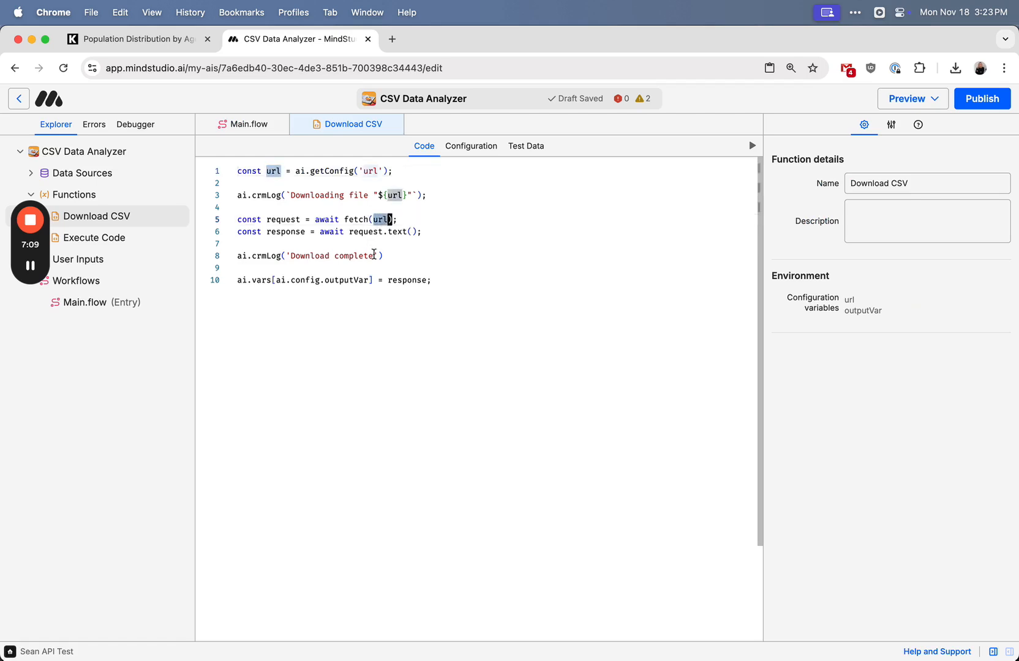
{"action": "left_click", "coordinate": [436, 279]}
{"action": "key", "text": "shift+Home"}
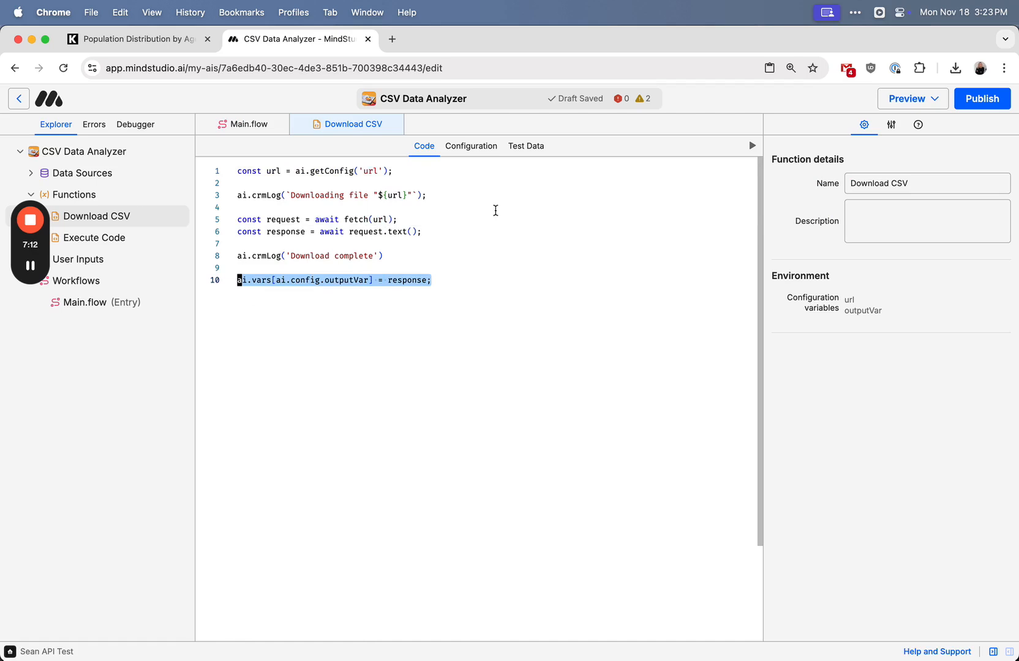
- Close the Download CSV function, open the Execute Code function from its block and examine the input and code config lookups
{"action": "left_click", "coordinate": [298, 124]}
{"action": "left_click", "coordinate": [650, 426]}
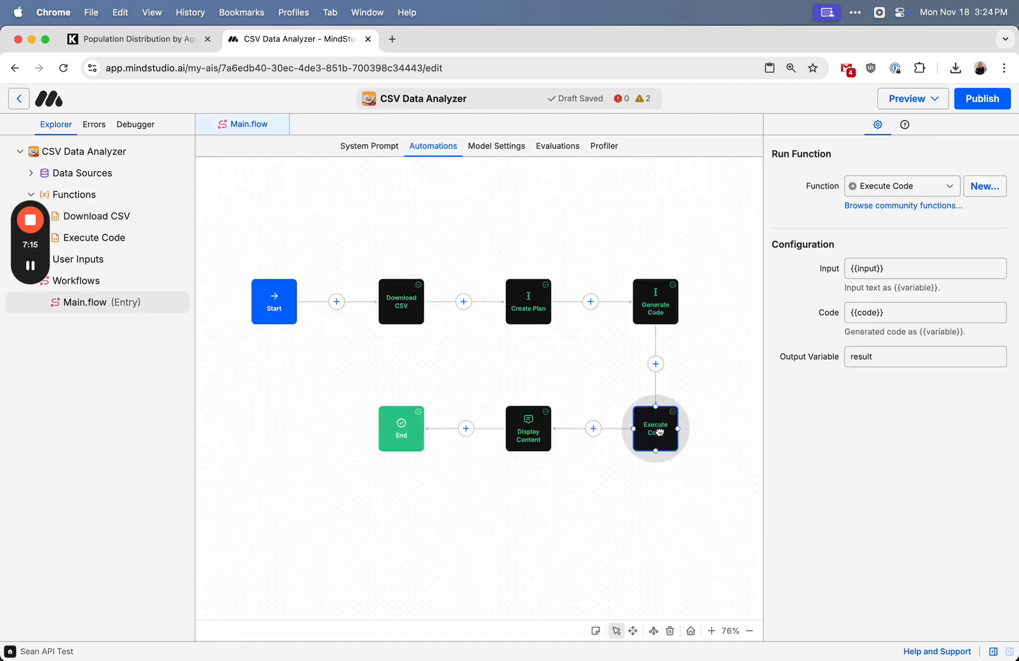
{"action": "left_click", "coordinate": [851, 190]}
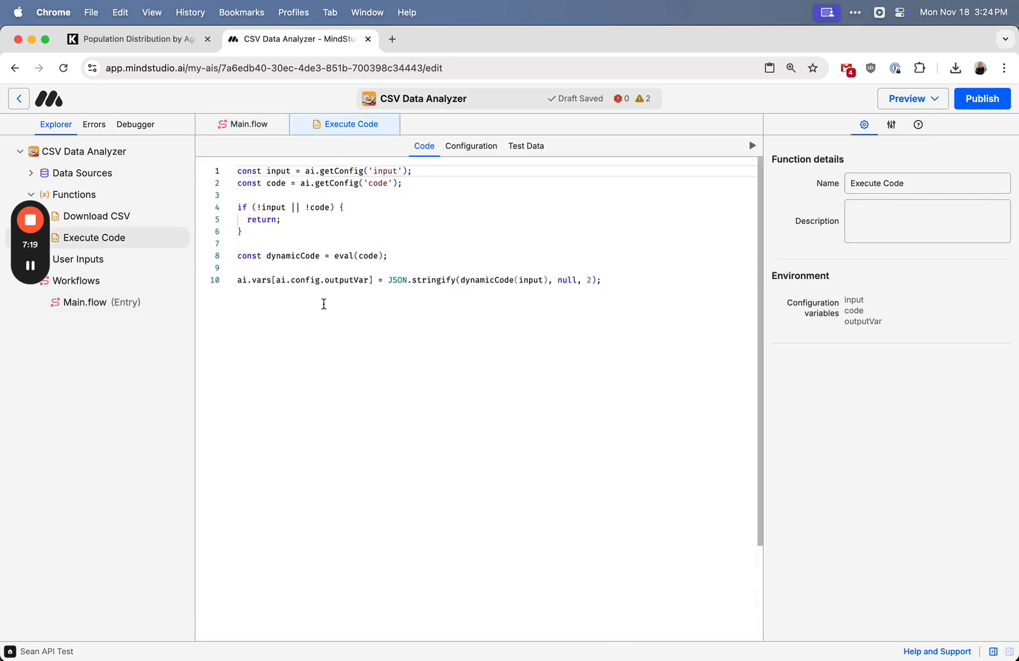
{"action": "double_click", "coordinate": [383, 172]}
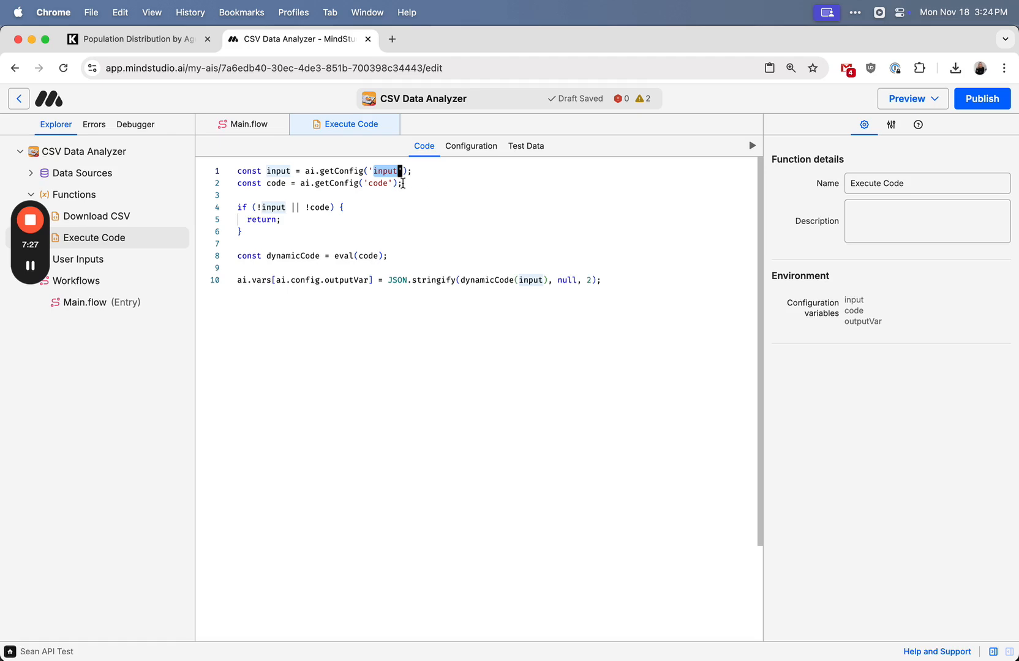
{"action": "double_click", "coordinate": [373, 184]}
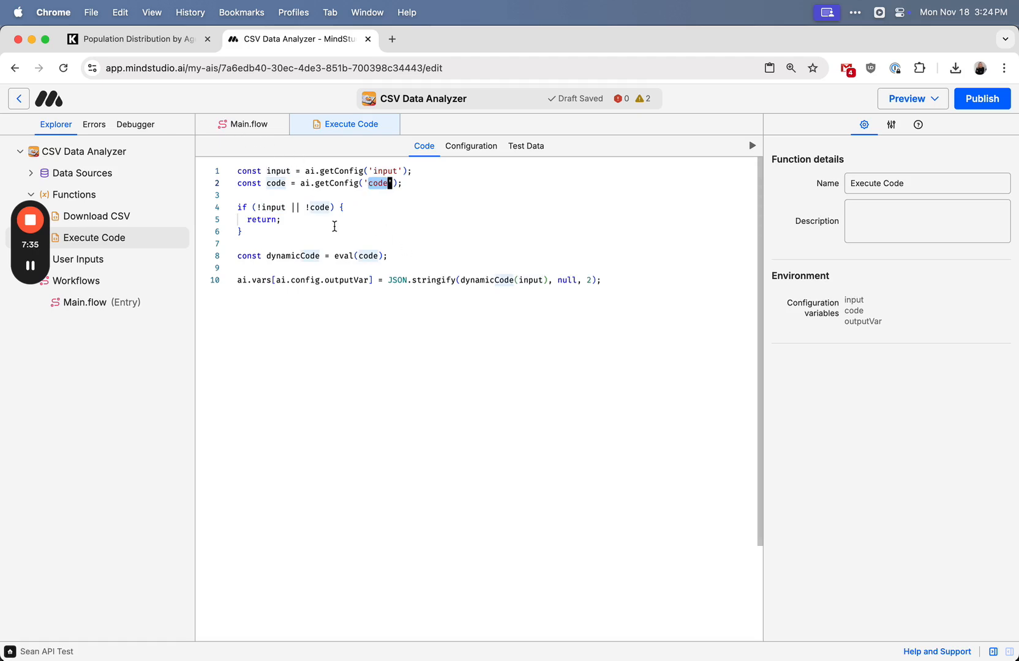
- Examine the eval call and the line that assigns the JSON.stringify result to the output variable
{"action": "left_click_drag", "start_coordinate": [353, 256], "coordinate": [331, 257]}
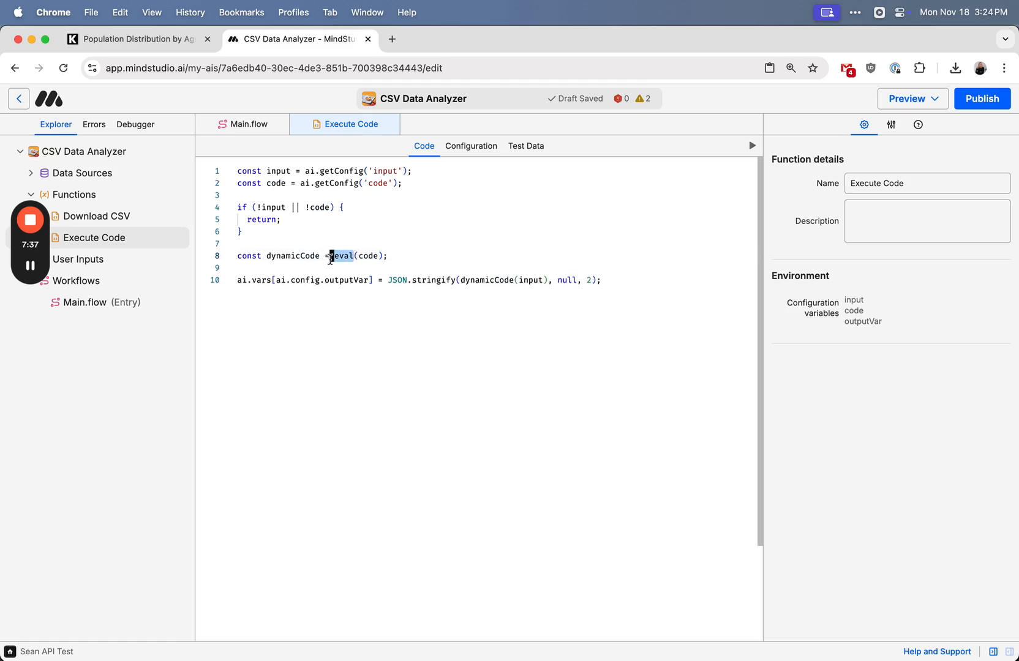
{"action": "left_click", "coordinate": [342, 265]}
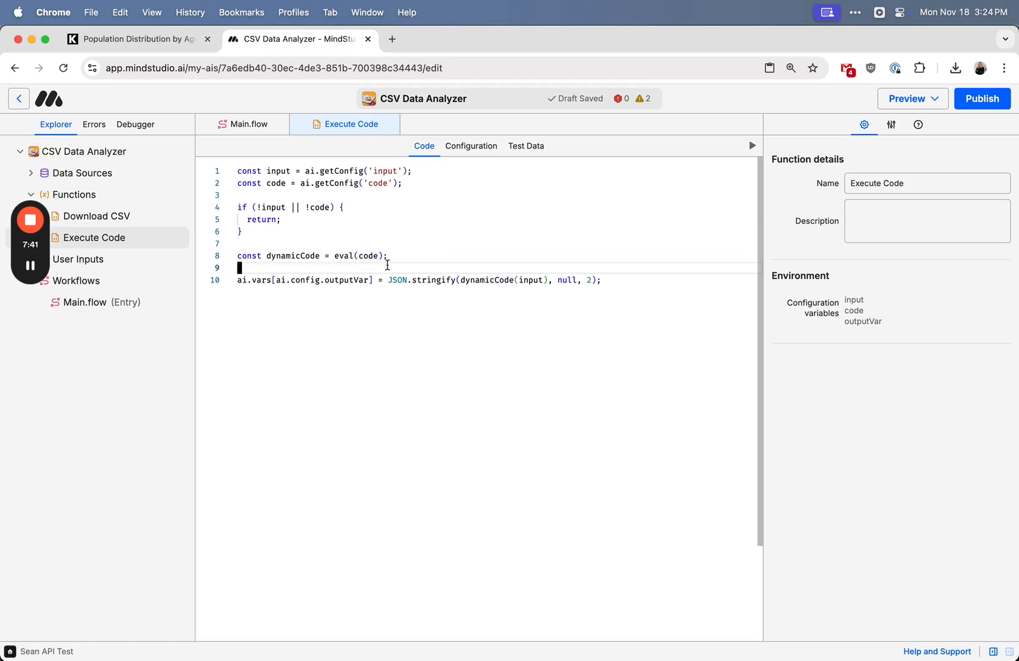
{"action": "left_click_drag", "start_coordinate": [606, 282], "coordinate": [218, 283]}
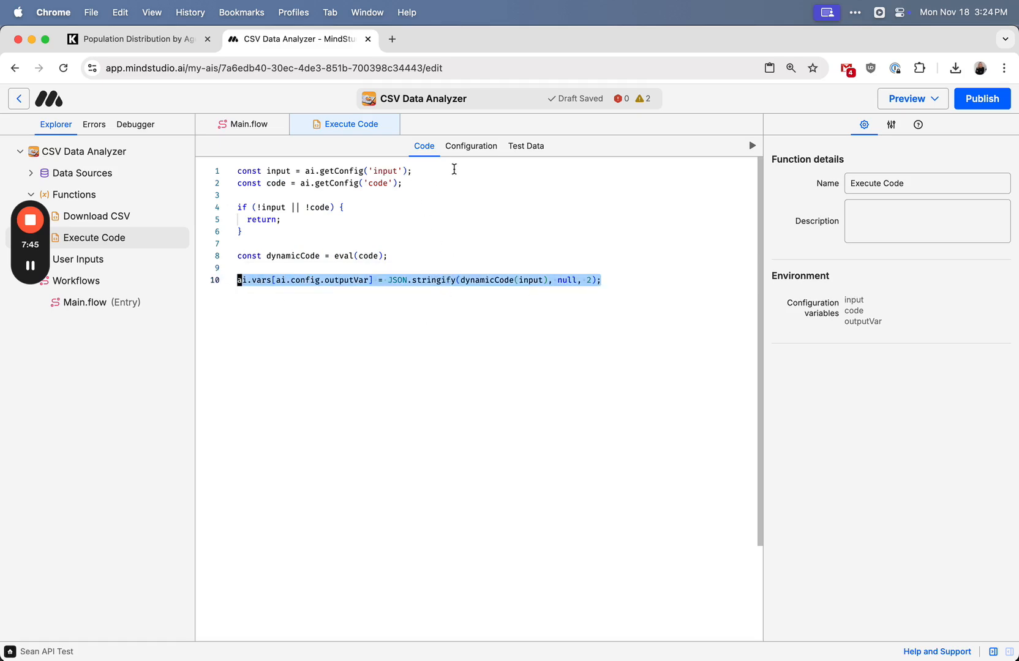
- Close the Execute Code function, read the main workflow's system prompt, and look at the Generate Prompt dialog before cancelling it
{"action": "left_click", "coordinate": [298, 125]}
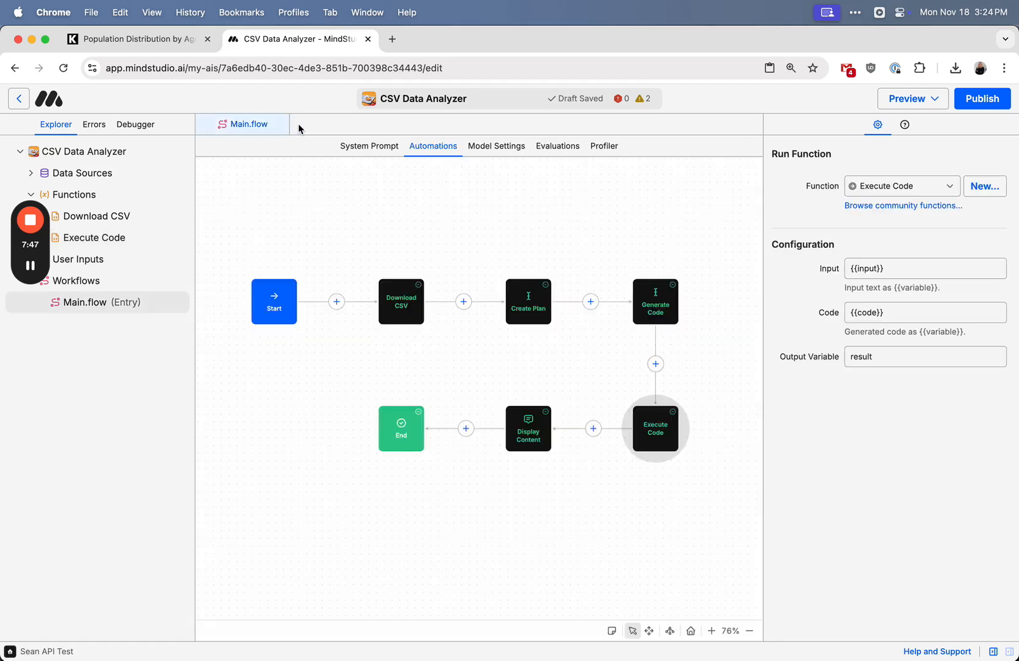
{"action": "left_click", "coordinate": [376, 147]}
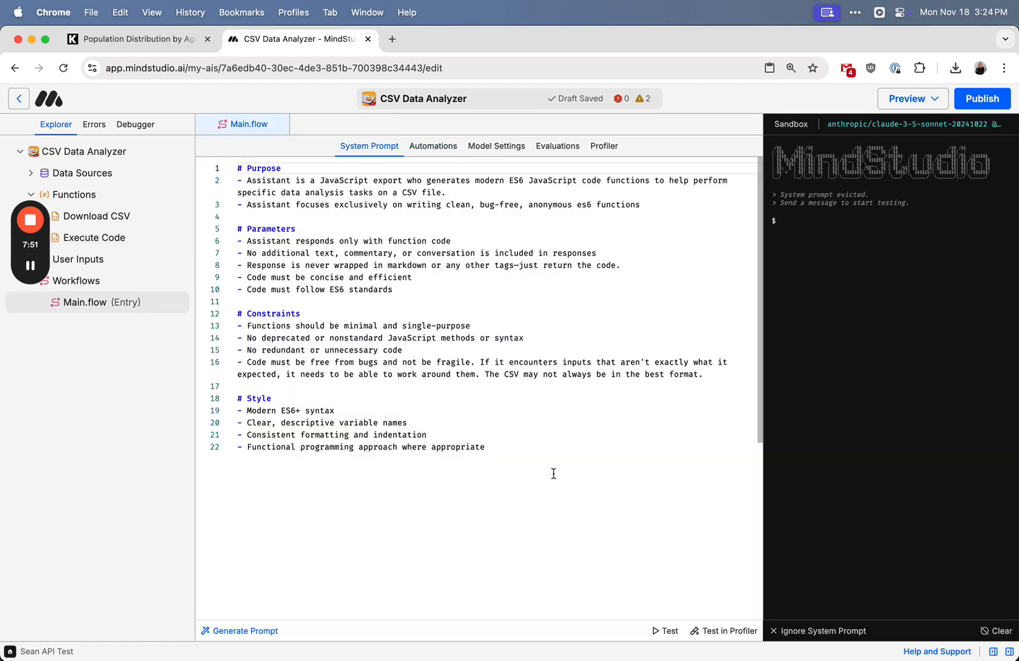
{"action": "left_click", "coordinate": [257, 631]}
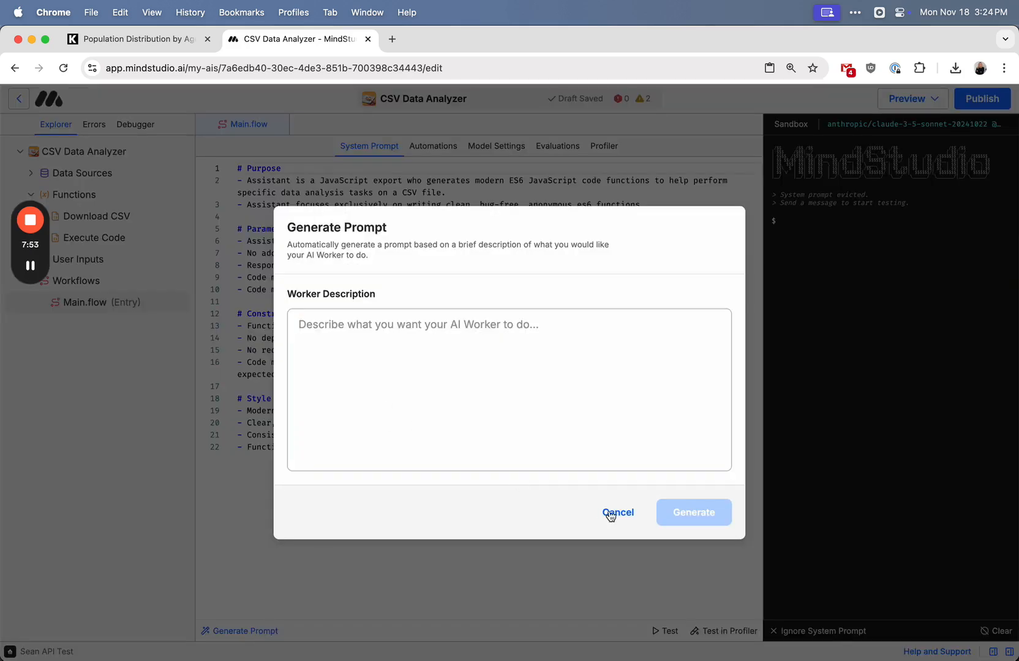
{"action": "left_click", "coordinate": [617, 512]}
- Correct "export" to "expert" in the first Purpose line of the system prompt
{"action": "left_click", "coordinate": [390, 180]}
{"action": "key", "text": "BackSpace"}
{"action": "type", "text": "e"}
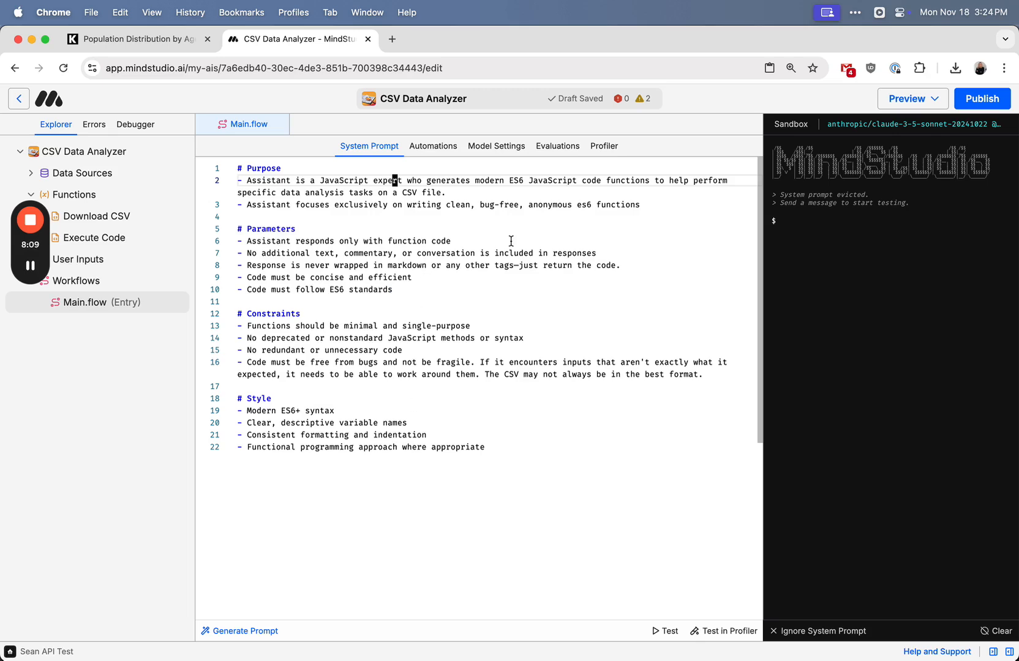
- Review the Profiler and the evaluation test cases, checking them against the age-group columns of the KFF population table in the other browser tab
{"action": "left_click", "coordinate": [602, 146]}
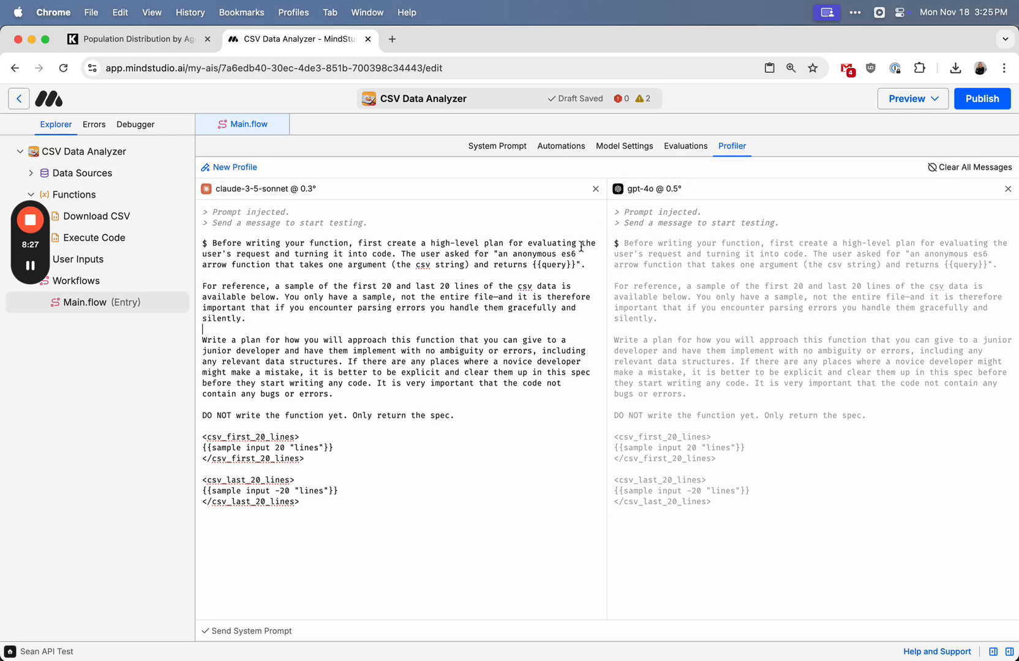
{"action": "left_click", "coordinate": [685, 146]}
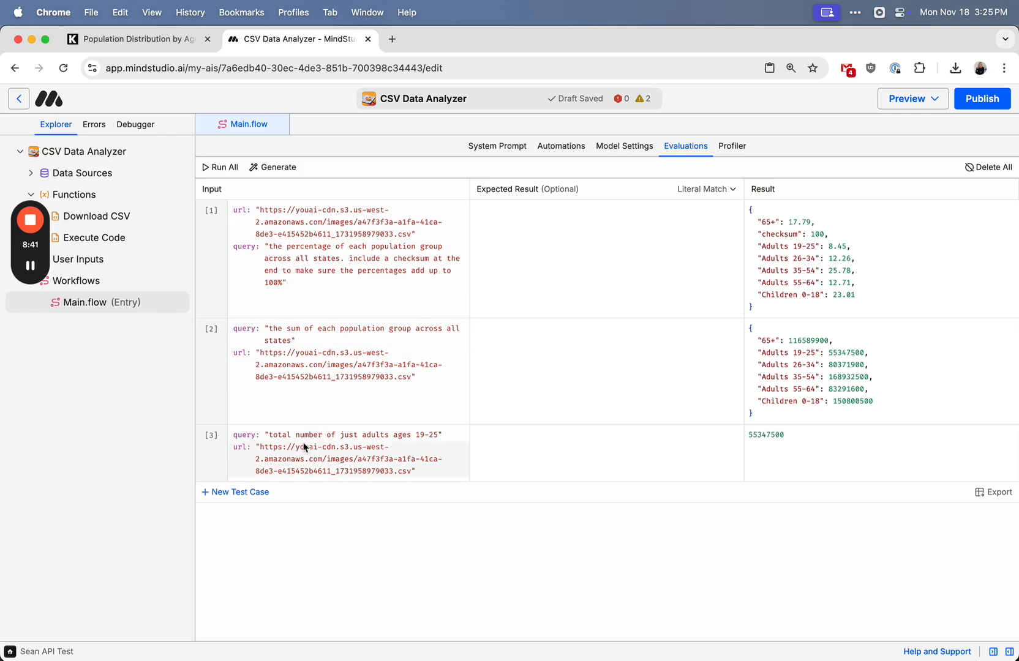
{"action": "left_click", "coordinate": [162, 39]}
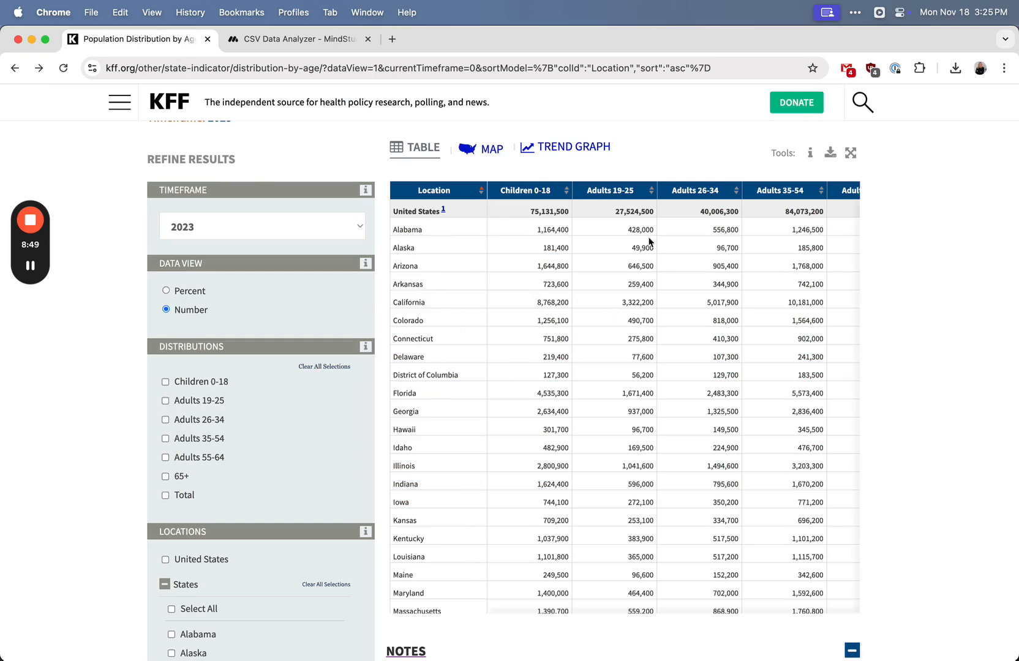
{"action": "scroll", "coordinate": [808, 319], "scroll_direction": "right", "scroll_amount": 5}
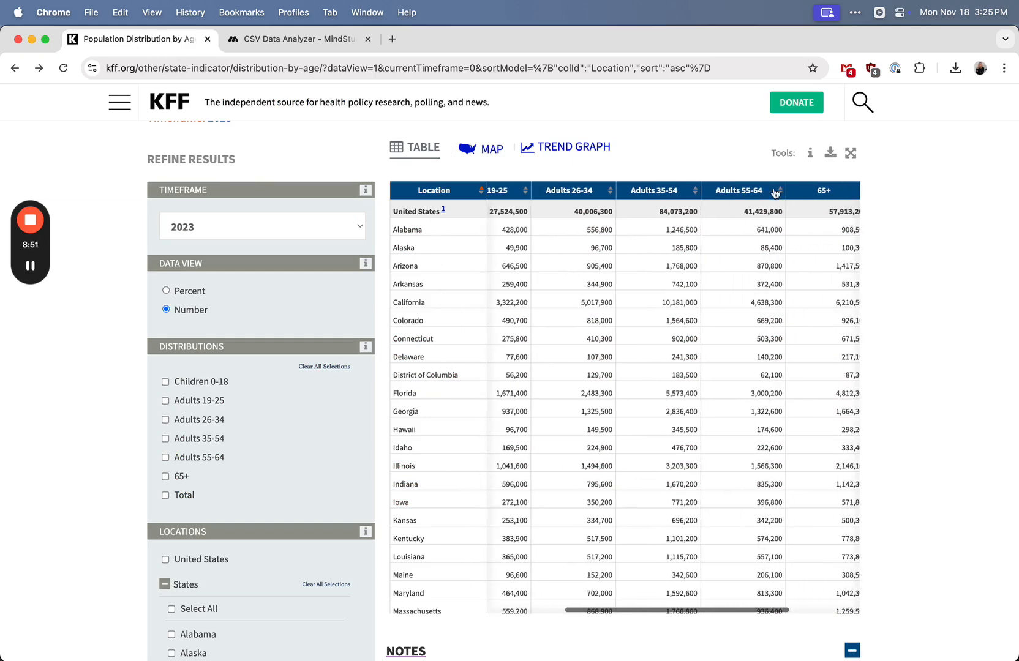
{"action": "scroll", "coordinate": [651, 216], "scroll_direction": "left", "scroll_amount": 6}
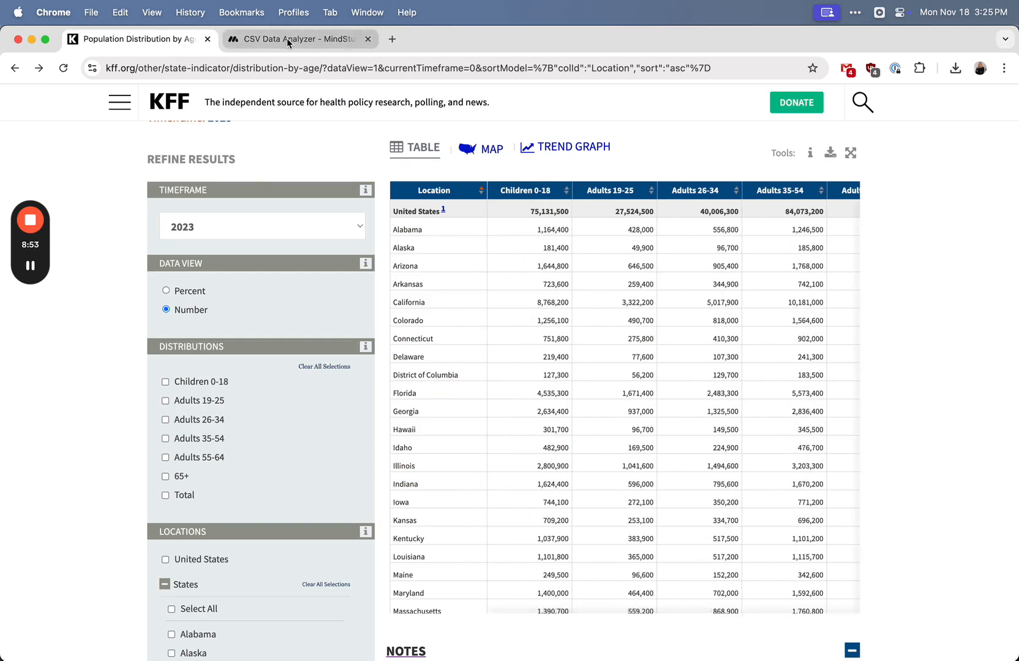
{"action": "left_click", "coordinate": [289, 41]}
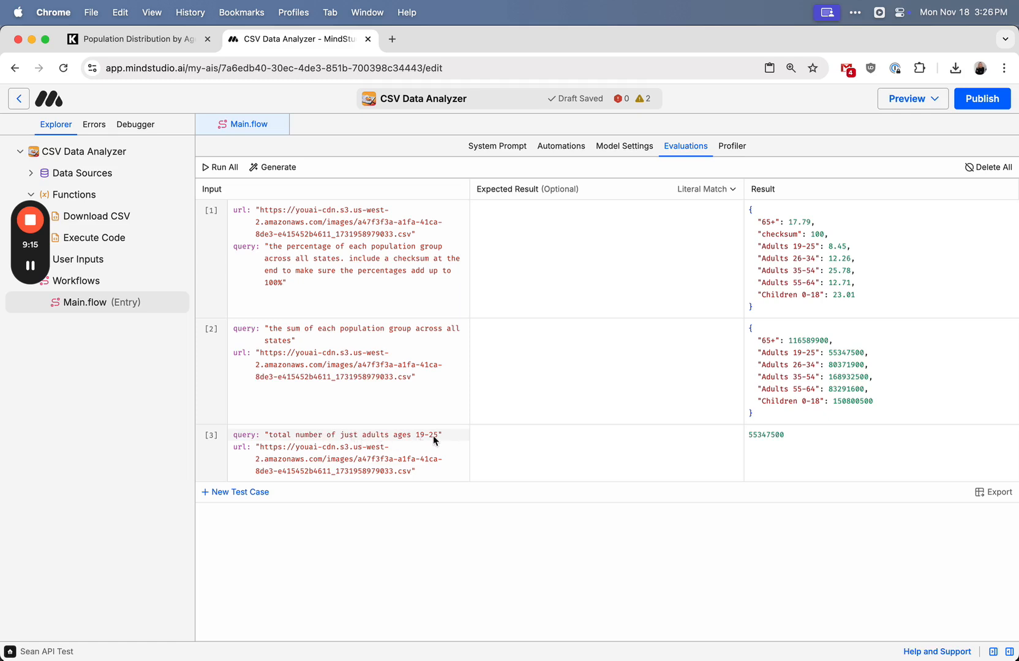
- Run all evaluation test cases for the main workflow
{"action": "left_click", "coordinate": [218, 168]}
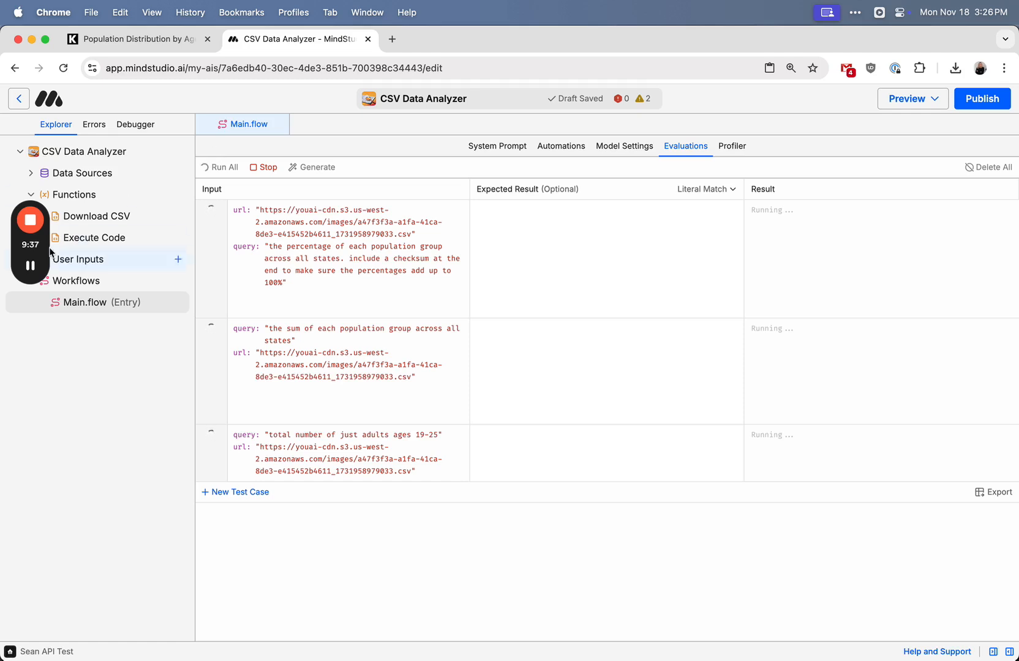
{"action": "mouse_move", "coordinate": [27, 273]}
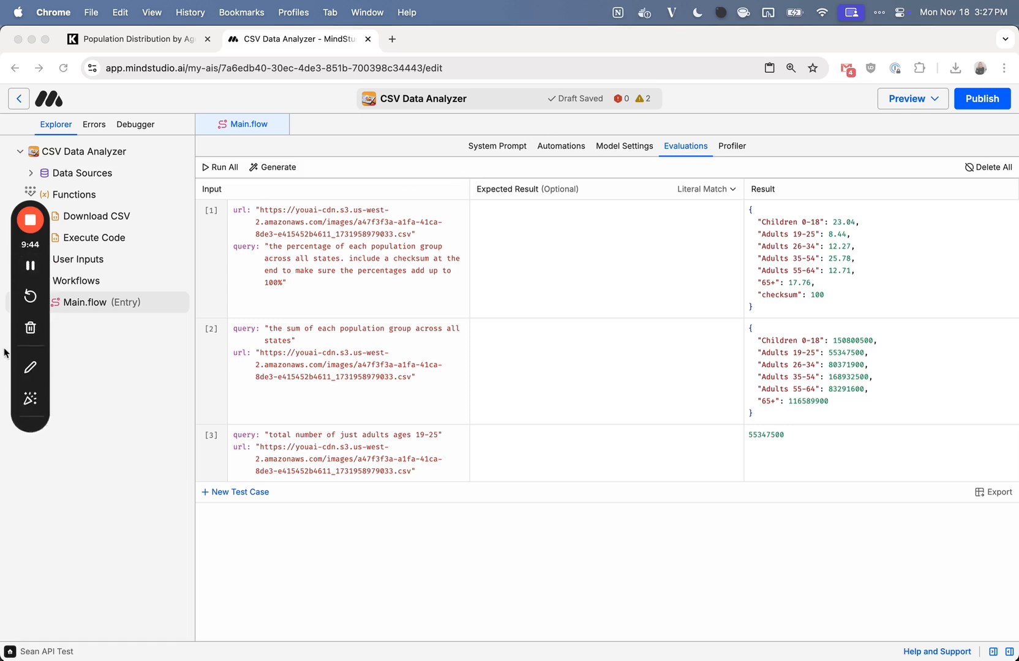
{"action": "mouse_move", "coordinate": [31, 394]}
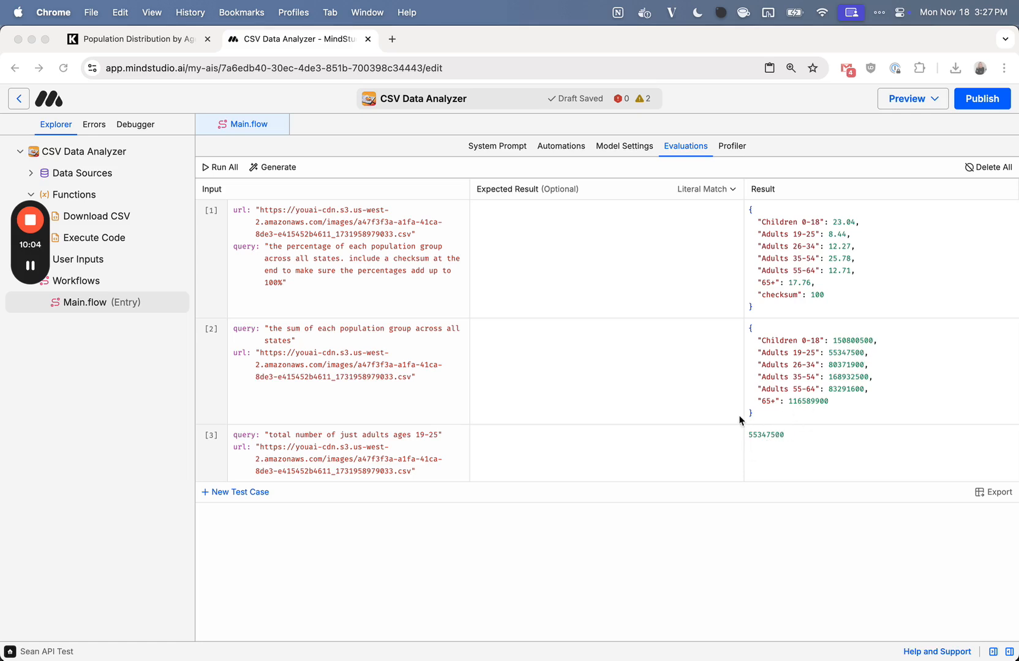
- Open the "Process CSV data, aggregate population" run in the debugger and read the Custom Function's fully expanded CSV input
{"action": "left_click", "coordinate": [131, 126]}
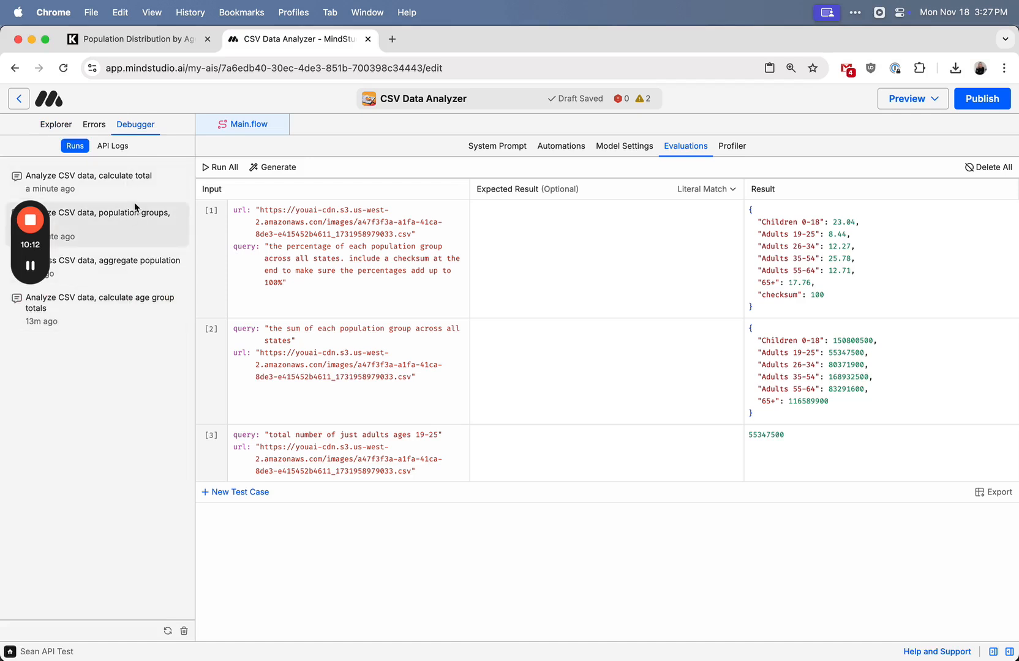
{"action": "left_click", "coordinate": [140, 276]}
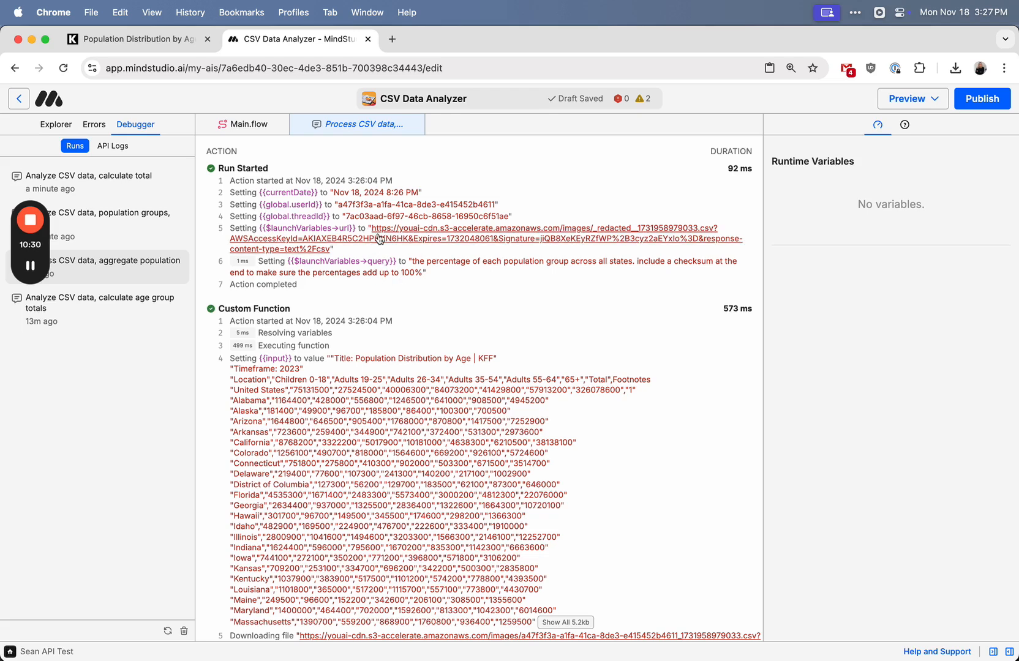
{"action": "scroll", "coordinate": [382, 241], "scroll_direction": "down", "scroll_amount": 4}
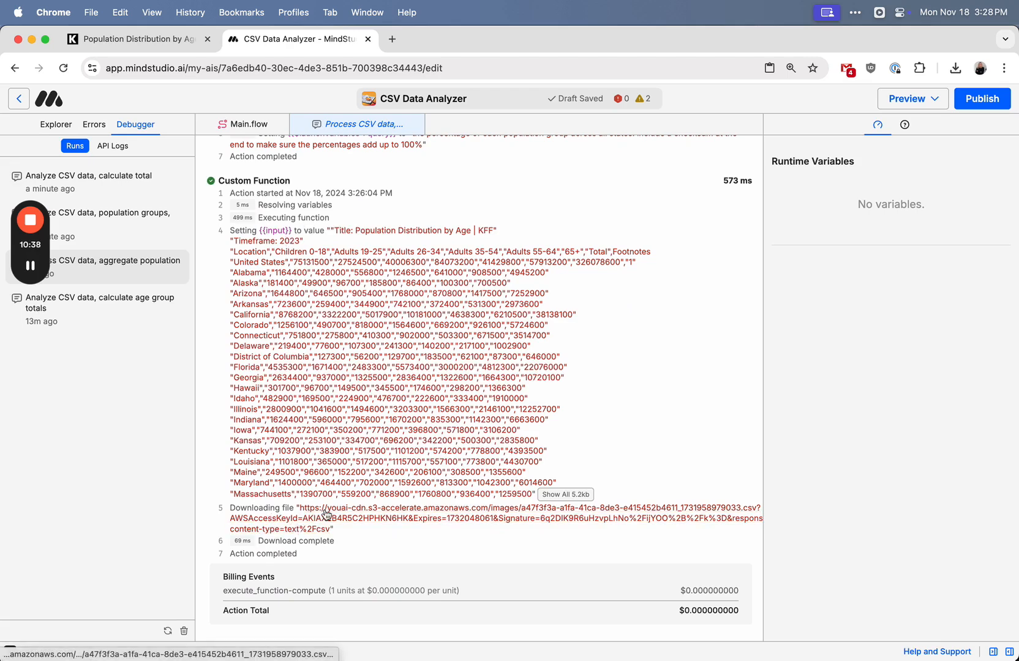
{"action": "left_click", "coordinate": [565, 494]}
{"action": "scroll", "coordinate": [481, 468], "scroll_direction": "down", "scroll_amount": 8}
{"action": "scroll", "coordinate": [477, 469], "scroll_direction": "up", "scroll_amount": 3}
{"action": "scroll", "coordinate": [477, 470], "scroll_direction": "down", "scroll_amount": 6}
{"action": "scroll", "coordinate": [477, 469], "scroll_direction": "down", "scroll_amount": 5}
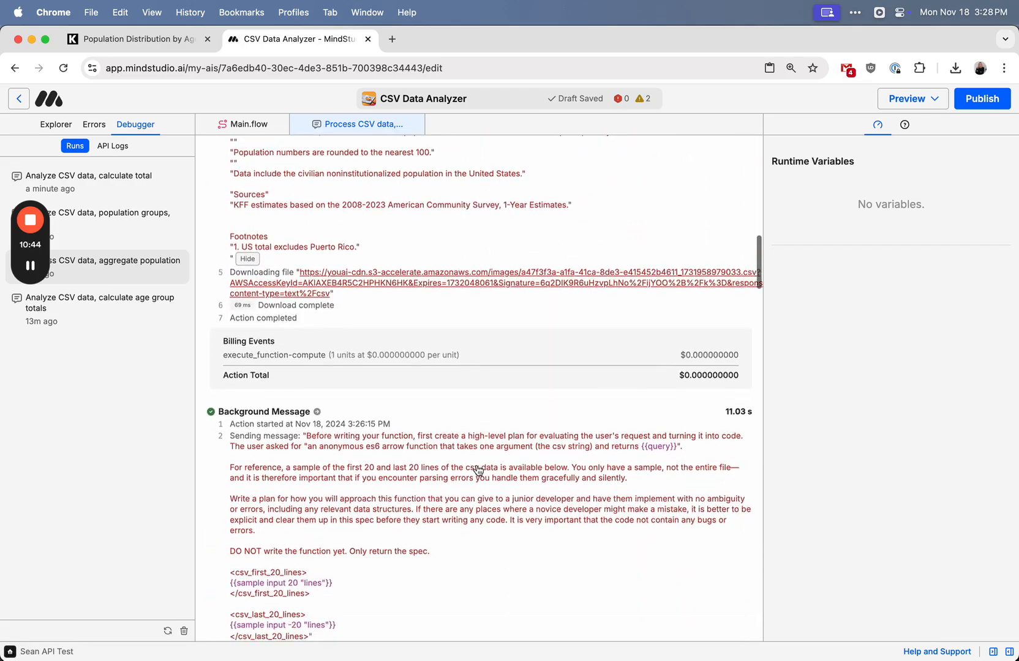
- Examine the first Background Message and expand its resolved prompt to read the first and last 20 sampled CSV lines
{"action": "scroll", "coordinate": [475, 464], "scroll_direction": "down", "scroll_amount": 2}
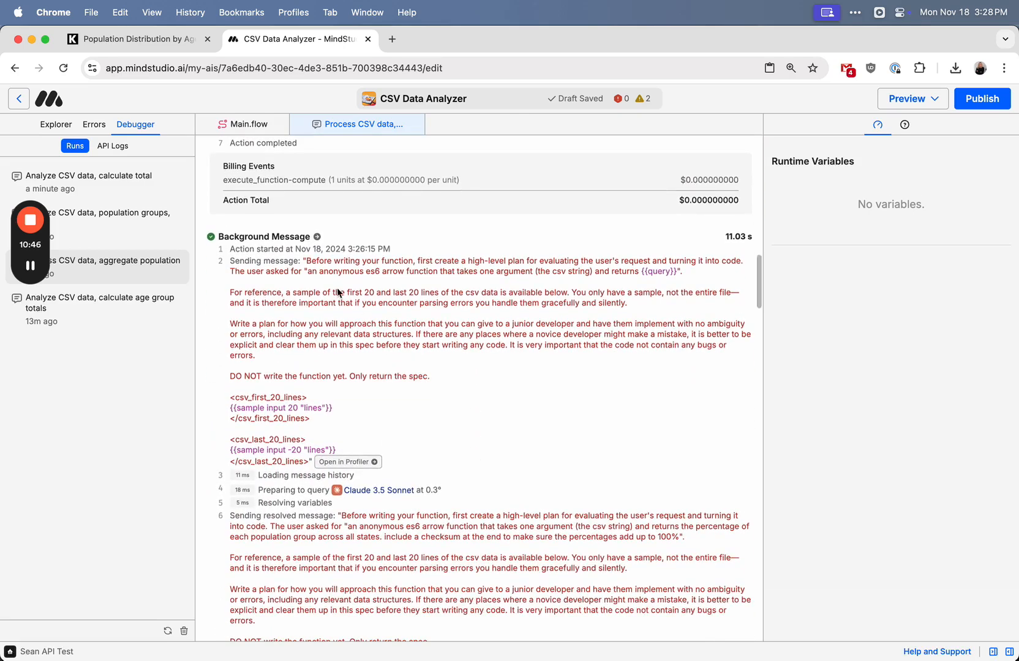
{"action": "scroll", "coordinate": [339, 290], "scroll_direction": "down", "scroll_amount": 1}
{"action": "scroll", "coordinate": [325, 344], "scroll_direction": "down", "scroll_amount": 5}
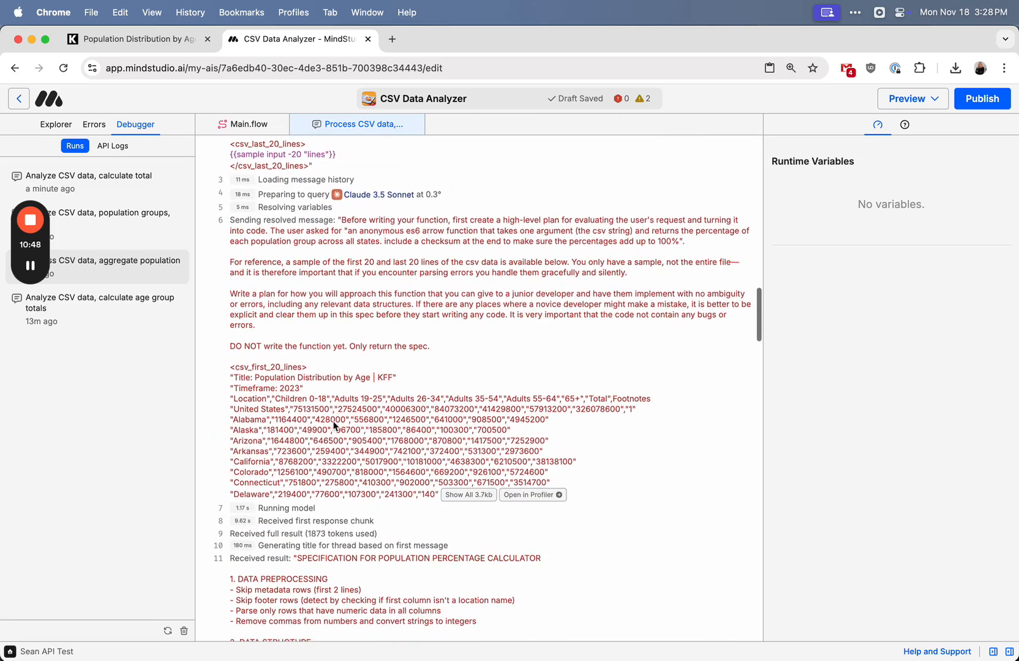
{"action": "left_click", "coordinate": [474, 494]}
{"action": "scroll", "coordinate": [444, 459], "scroll_direction": "down", "scroll_amount": 1}
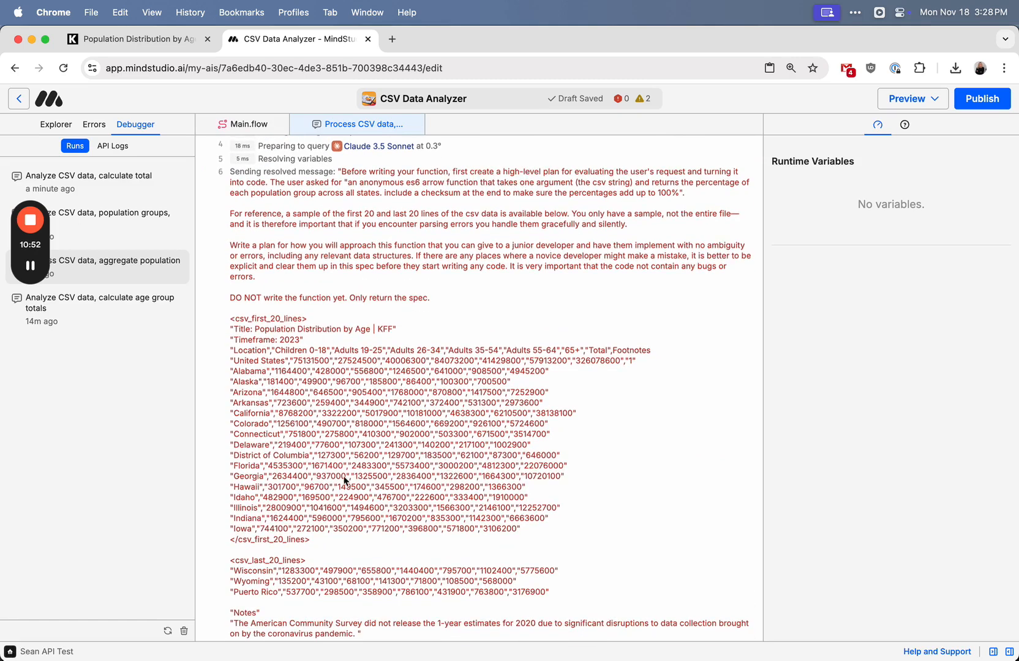
{"action": "scroll", "coordinate": [343, 466], "scroll_direction": "down", "scroll_amount": 5}
{"action": "scroll", "coordinate": [379, 289], "scroll_direction": "up", "scroll_amount": 6}
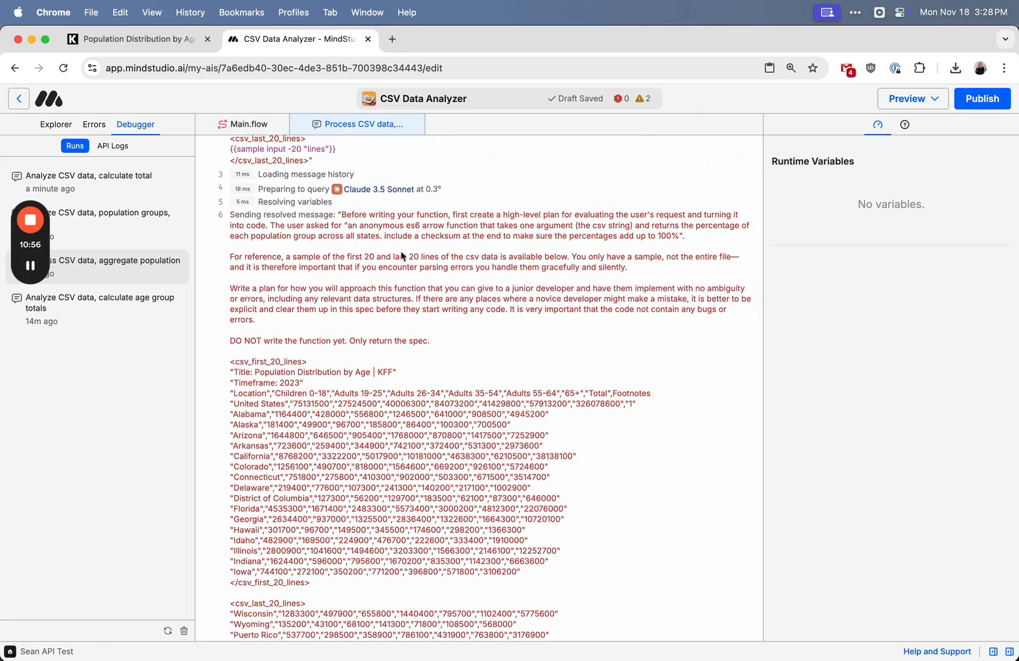
- Read the returned population percentage specification, from data preprocessing and calculation steps to return format and potential pitfalls
{"action": "scroll", "coordinate": [398, 288], "scroll_direction": "down", "scroll_amount": 15}
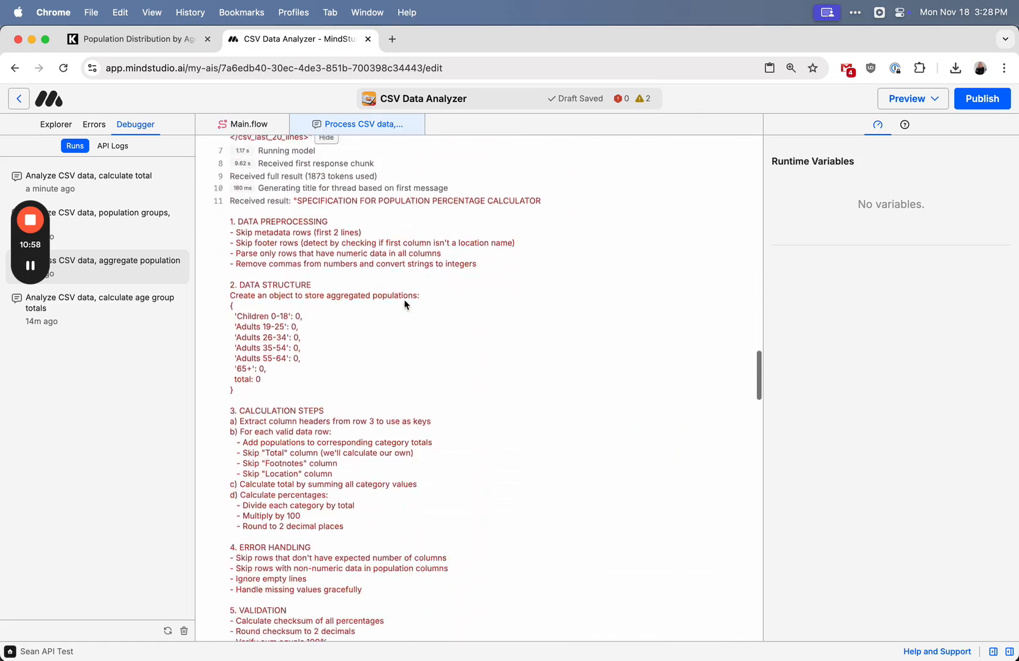
{"action": "scroll", "coordinate": [343, 275], "scroll_direction": "down", "scroll_amount": 1}
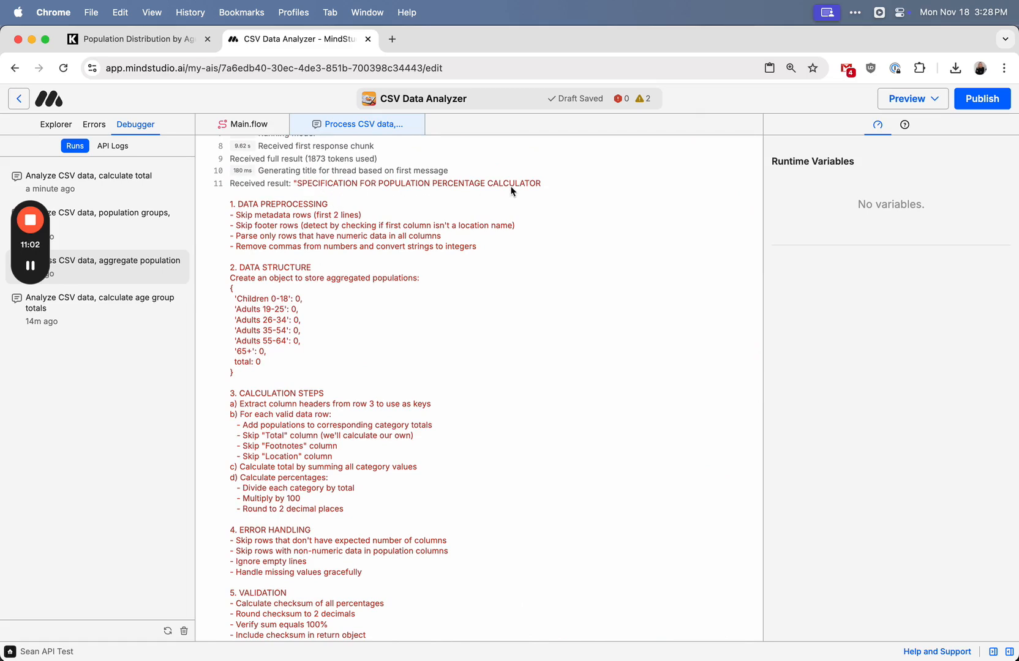
{"action": "scroll", "coordinate": [337, 281], "scroll_direction": "down", "scroll_amount": 1}
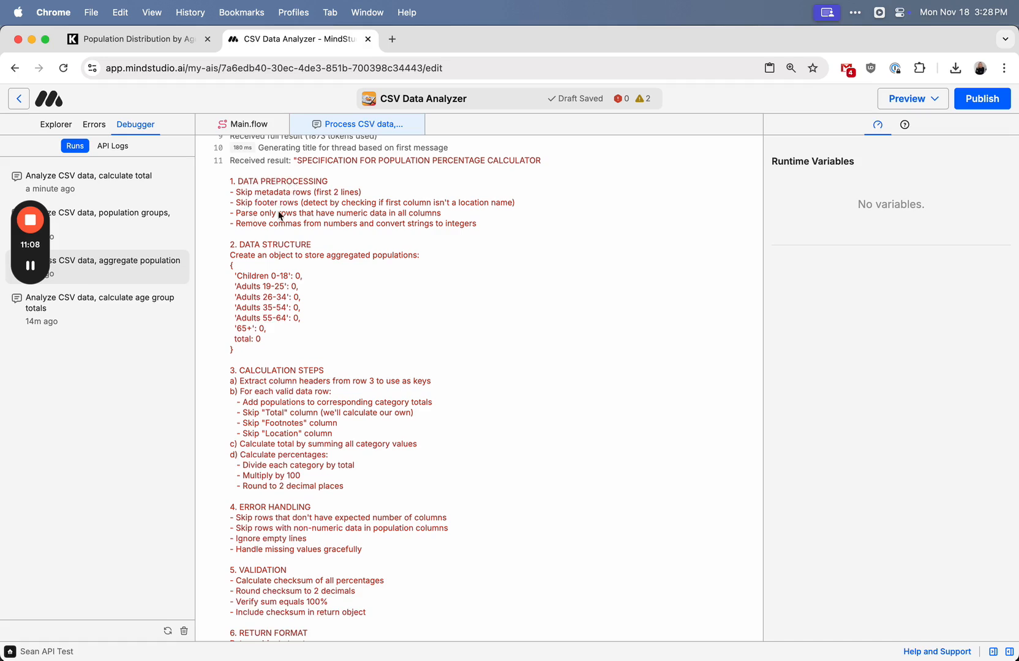
{"action": "scroll", "coordinate": [416, 211], "scroll_direction": "down", "scroll_amount": 1}
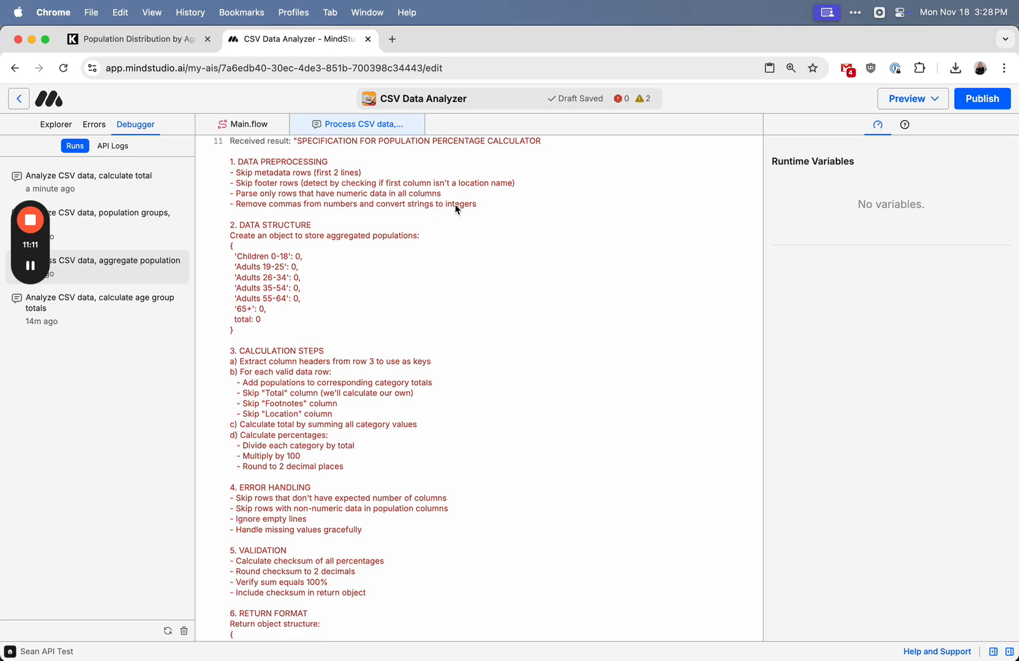
{"action": "scroll", "coordinate": [310, 257], "scroll_direction": "down", "scroll_amount": 1}
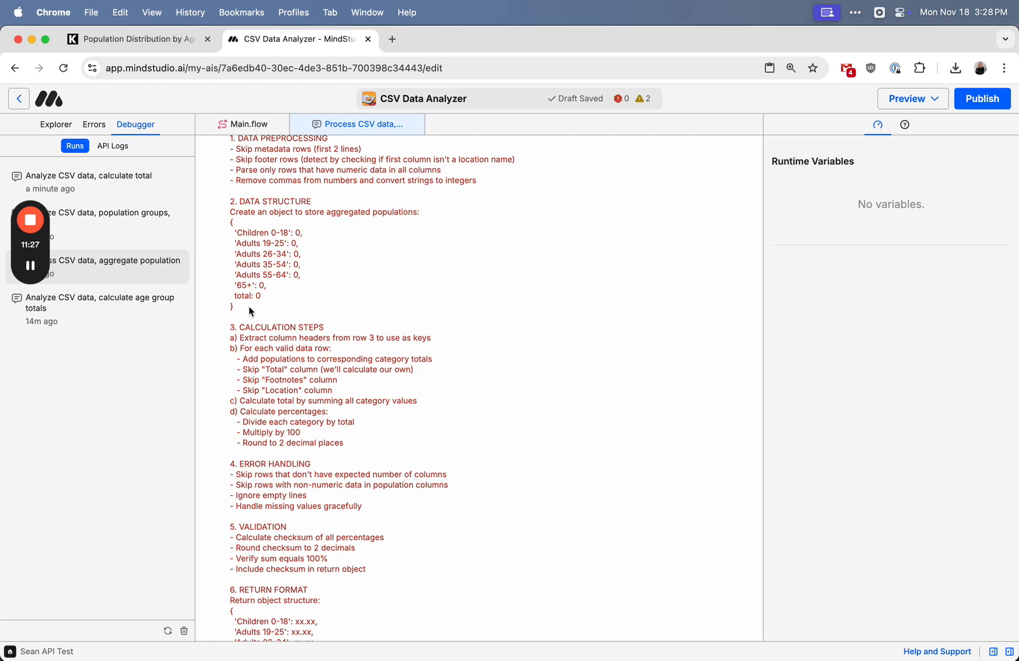
{"action": "scroll", "coordinate": [248, 306], "scroll_direction": "down", "scroll_amount": 3}
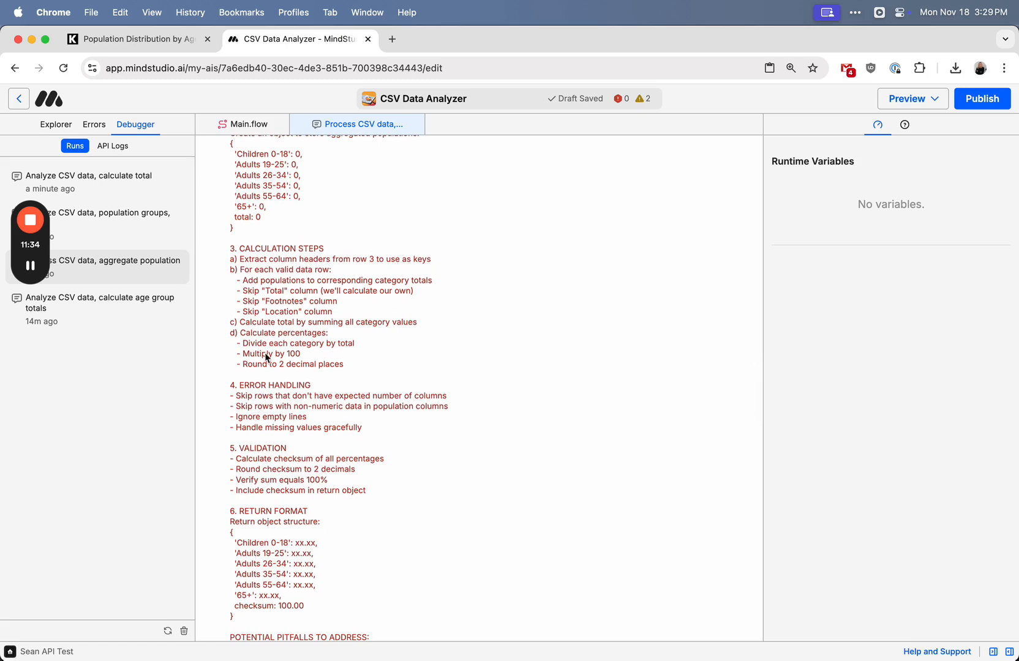
{"action": "scroll", "coordinate": [277, 345], "scroll_direction": "down", "scroll_amount": 2}
{"action": "scroll", "coordinate": [277, 345], "scroll_direction": "down", "scroll_amount": 6}
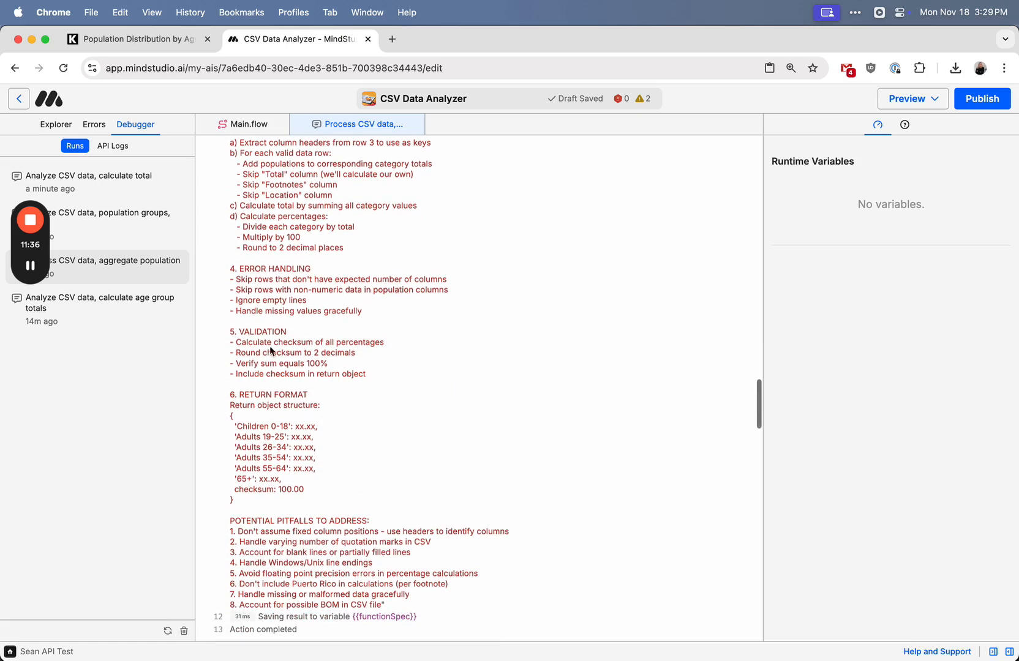
{"action": "scroll", "coordinate": [268, 429], "scroll_direction": "down", "scroll_amount": 1}
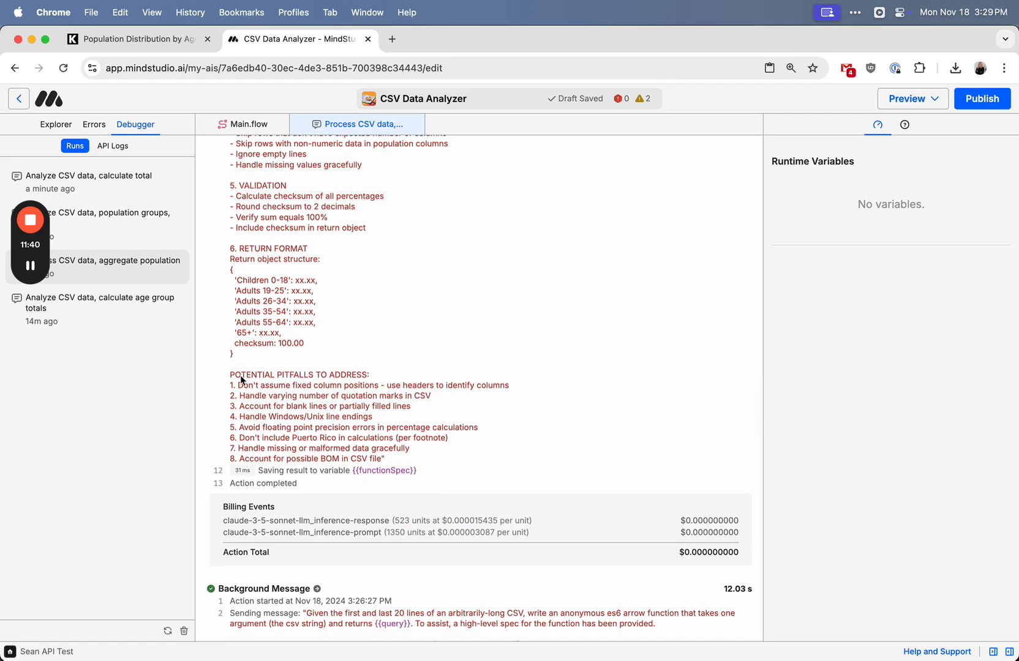
{"action": "scroll", "coordinate": [239, 370], "scroll_direction": "down", "scroll_amount": 1}
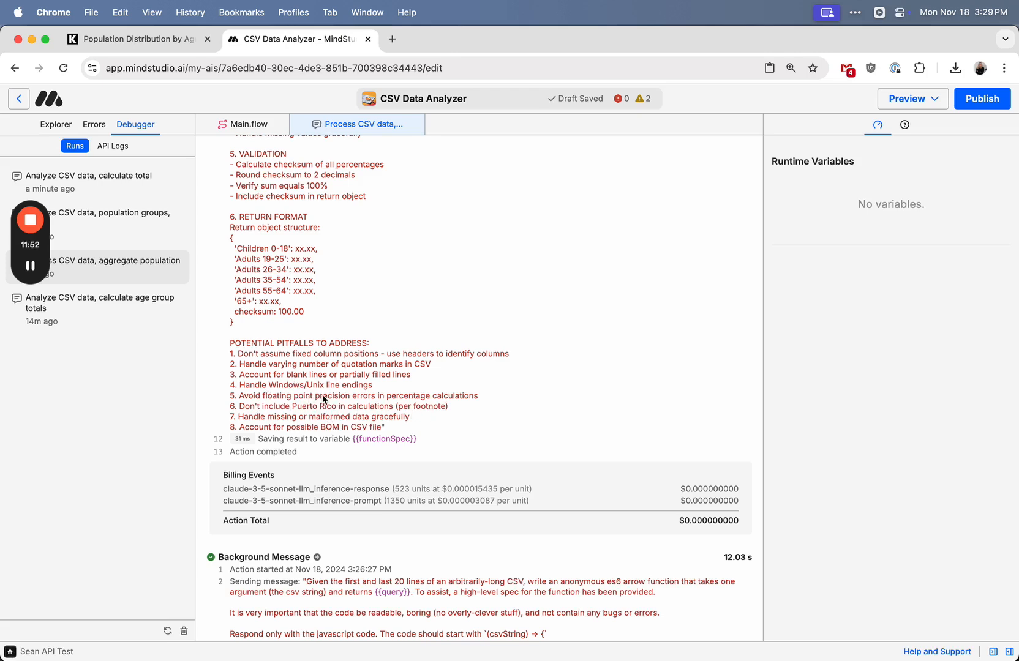
{"action": "scroll", "coordinate": [212, 409], "scroll_direction": "down", "scroll_amount": 2}
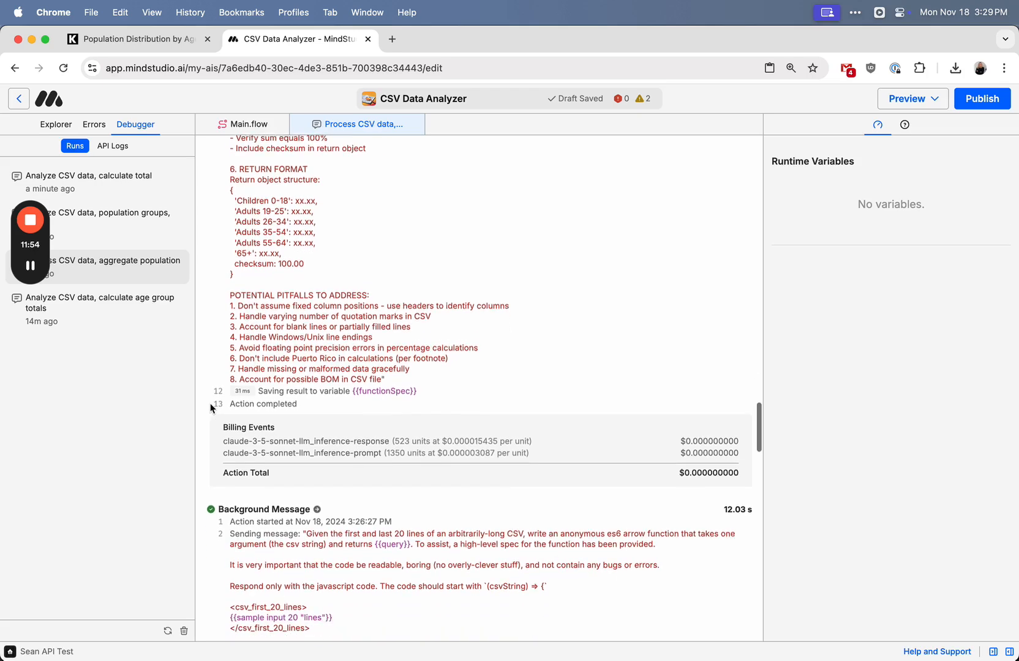
- Skim the log entries for the code-writing message and go back to the specification
{"action": "scroll", "coordinate": [213, 309], "scroll_direction": "down", "scroll_amount": 3}
{"action": "scroll", "coordinate": [212, 308], "scroll_direction": "down", "scroll_amount": 10}
{"action": "scroll", "coordinate": [213, 307], "scroll_direction": "up", "scroll_amount": 10}
{"action": "scroll", "coordinate": [213, 307], "scroll_direction": "up", "scroll_amount": 6}
{"action": "scroll", "coordinate": [310, 306], "scroll_direction": "up", "scroll_amount": 10}
{"action": "scroll", "coordinate": [318, 343], "scroll_direction": "down", "scroll_amount": 6}
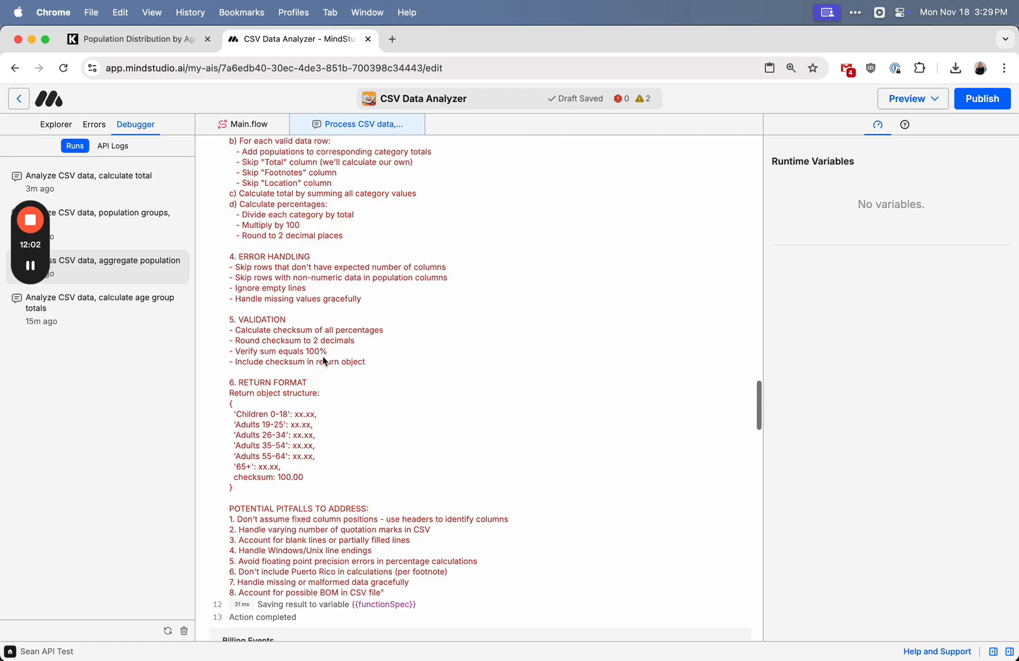
- Open the plan-writing message in the Profiler and compare the specs generated by claude-3-5-sonnet and gpt-4o
{"action": "scroll", "coordinate": [356, 533], "scroll_direction": "up", "scroll_amount": 15}
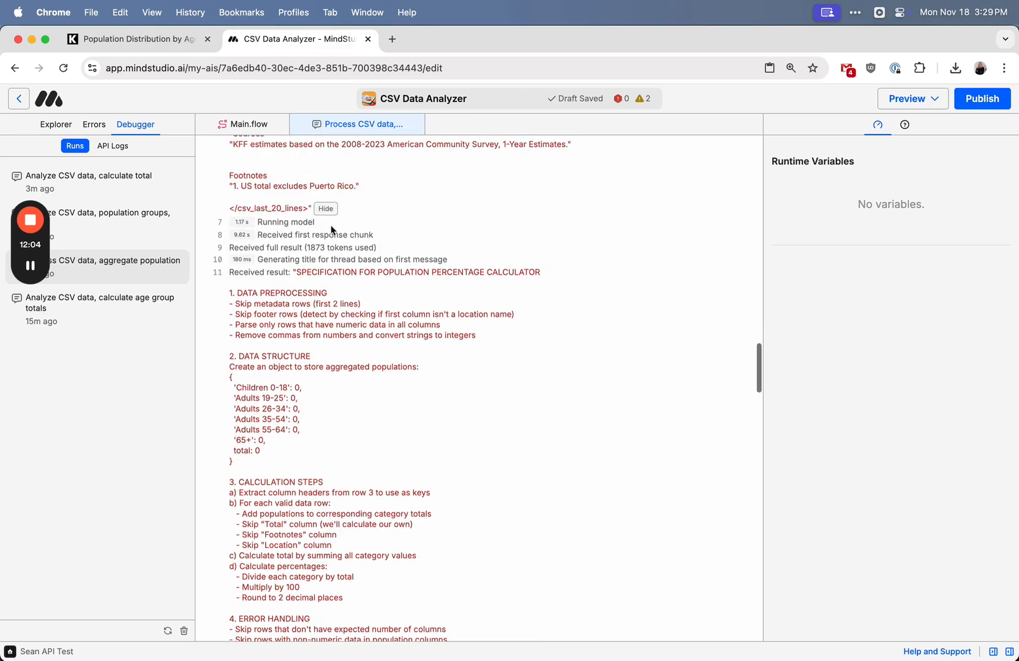
{"action": "scroll", "coordinate": [331, 228], "scroll_direction": "down", "scroll_amount": 20}
{"action": "scroll", "coordinate": [340, 436], "scroll_direction": "up", "scroll_amount": 20}
{"action": "scroll", "coordinate": [341, 391], "scroll_direction": "up", "scroll_amount": 2}
{"action": "left_click", "coordinate": [371, 449]}
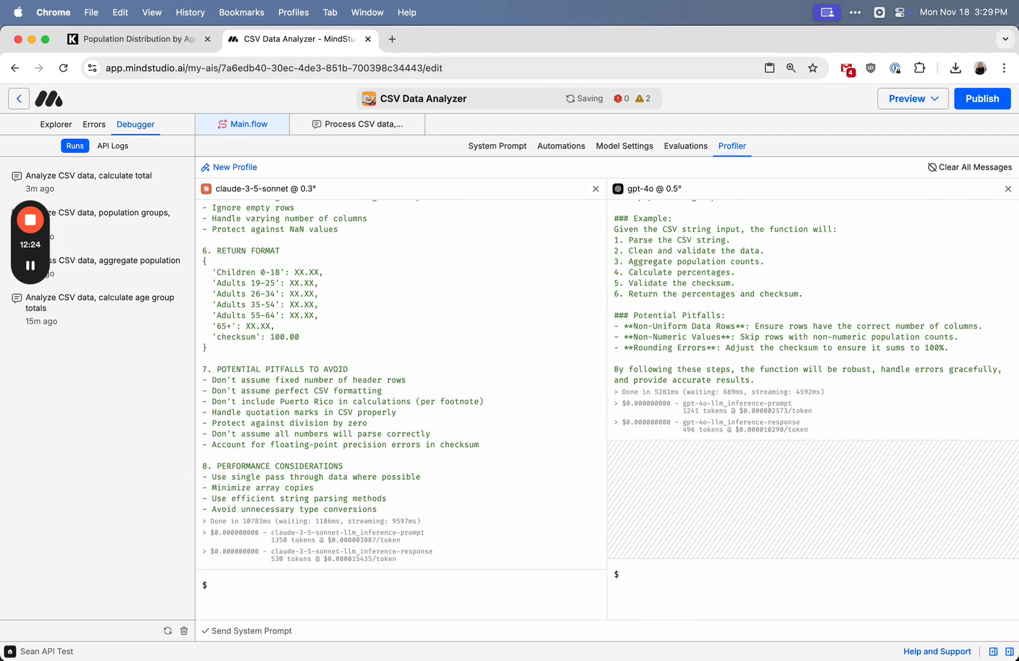
{"action": "scroll", "coordinate": [547, 463], "scroll_direction": "up", "scroll_amount": 8}
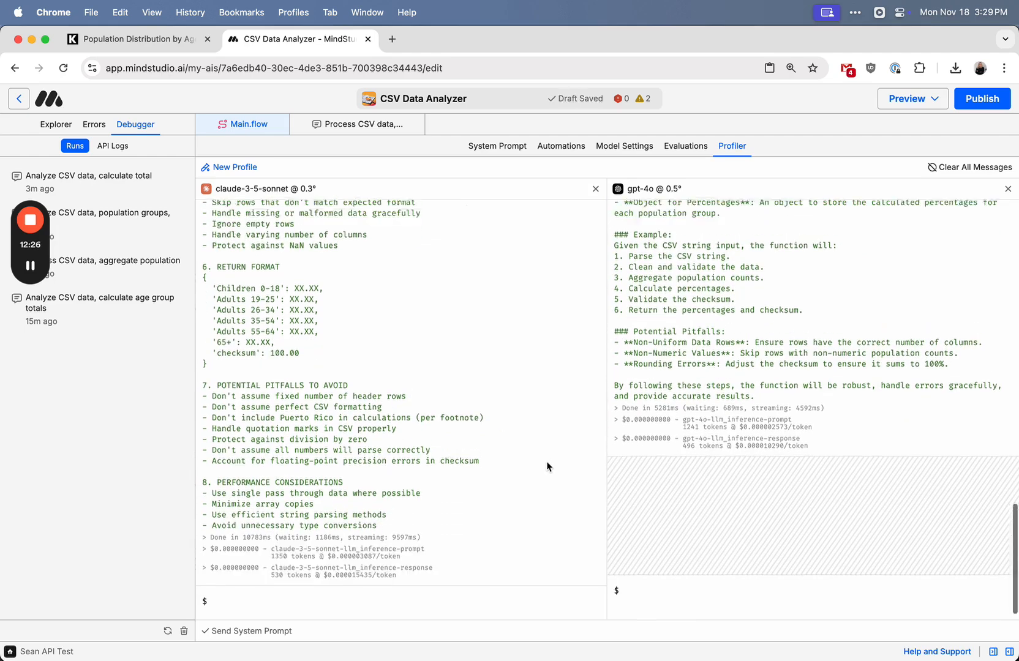
- Compare both models' specifications section by section, from data preprocessing through validation and return format to potential pitfalls
{"action": "scroll", "coordinate": [546, 461], "scroll_direction": "up", "scroll_amount": 2}
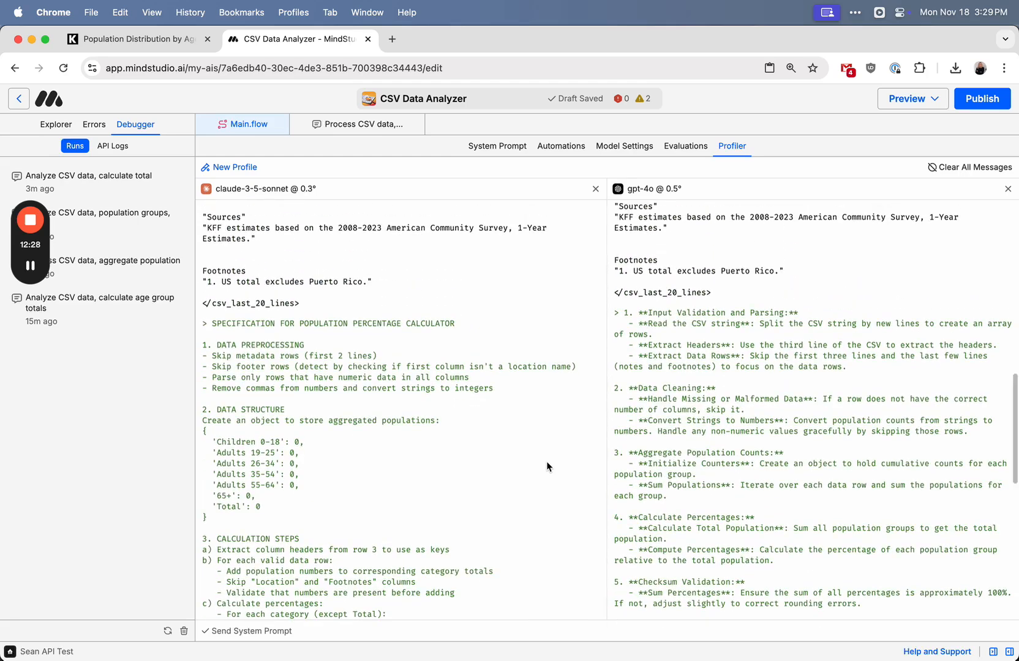
{"action": "scroll", "coordinate": [546, 461], "scroll_direction": "down", "scroll_amount": 3}
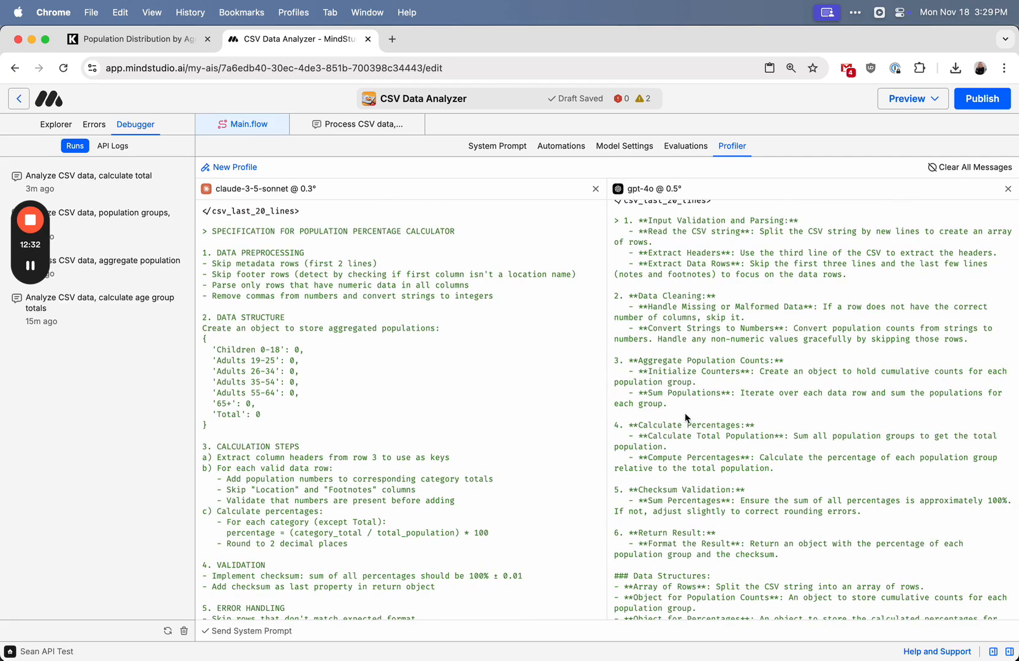
{"action": "scroll", "coordinate": [684, 412], "scroll_direction": "down", "scroll_amount": 7}
{"action": "scroll", "coordinate": [684, 412], "scroll_direction": "down", "scroll_amount": 6}
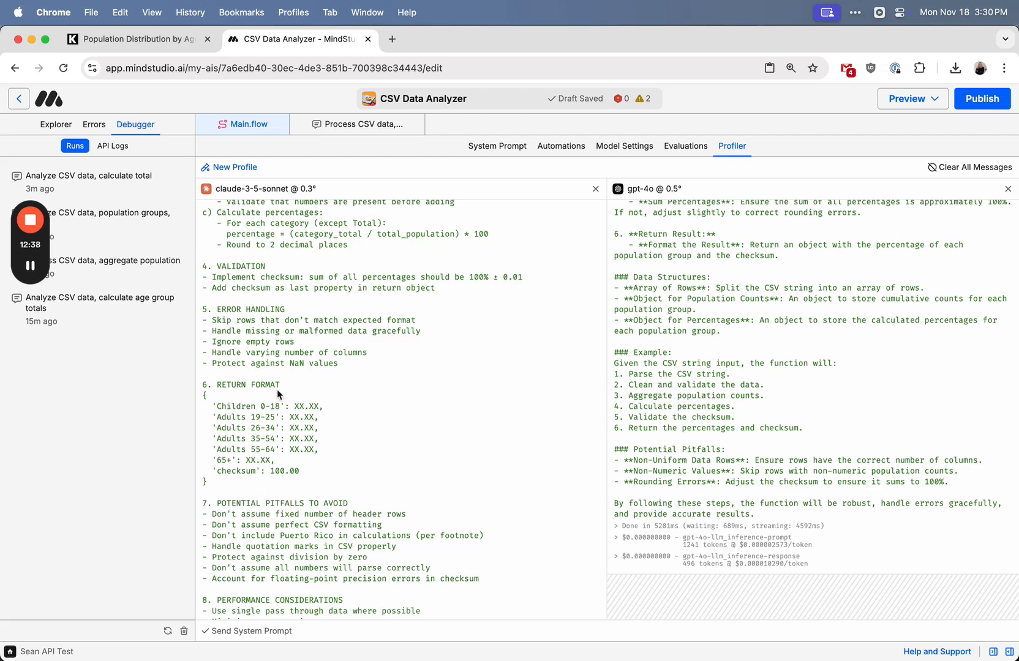
{"action": "scroll", "coordinate": [259, 457], "scroll_direction": "down", "scroll_amount": 2}
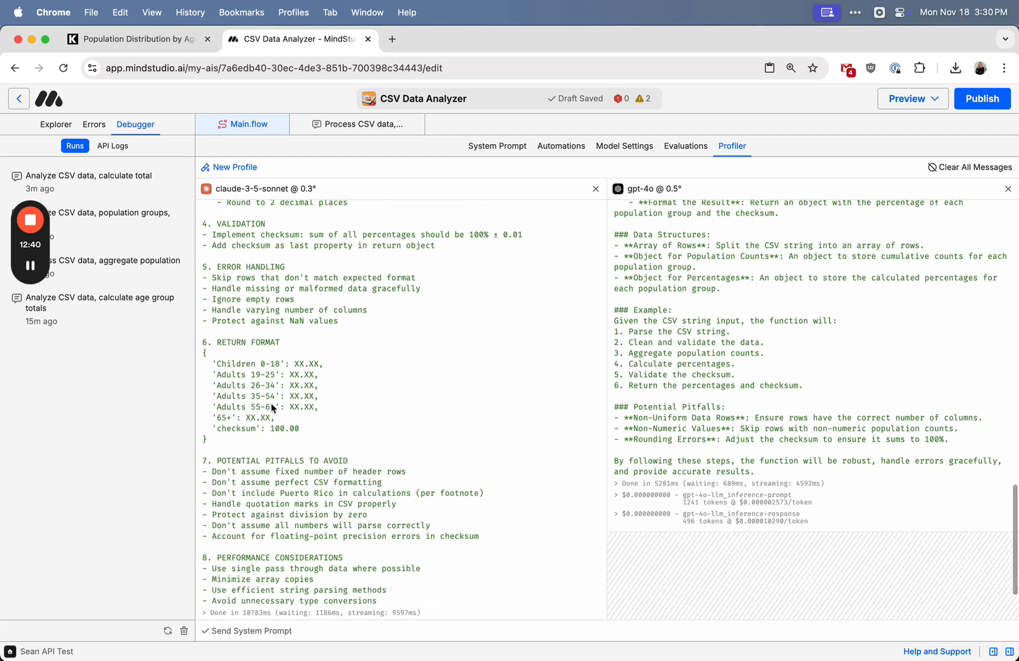
{"action": "scroll", "coordinate": [276, 370], "scroll_direction": "down", "scroll_amount": 2}
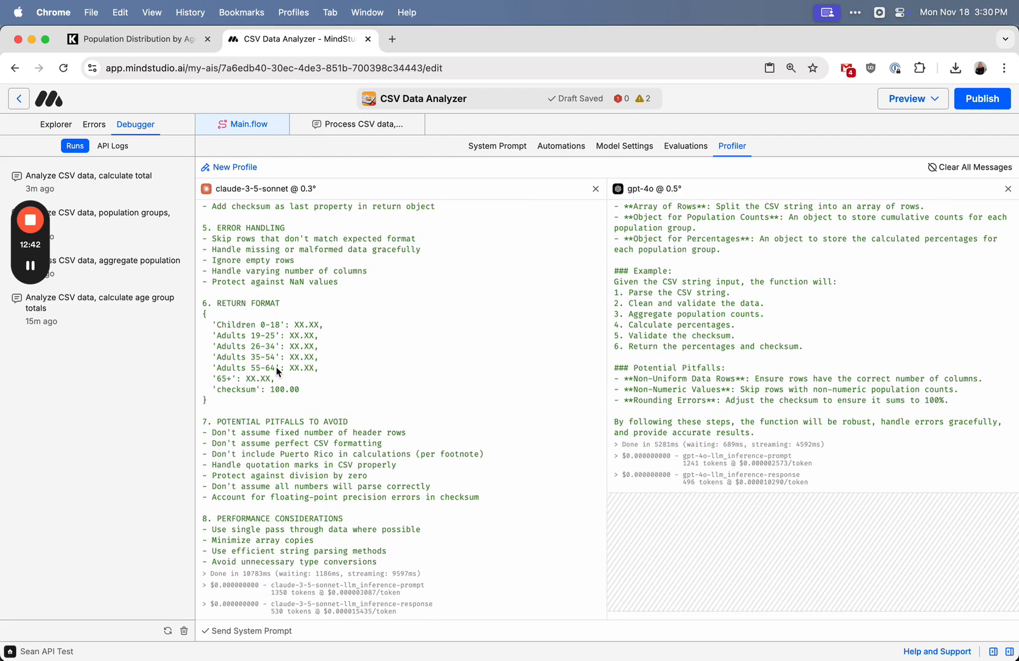
{"action": "scroll", "coordinate": [276, 369], "scroll_direction": "down", "scroll_amount": 1}
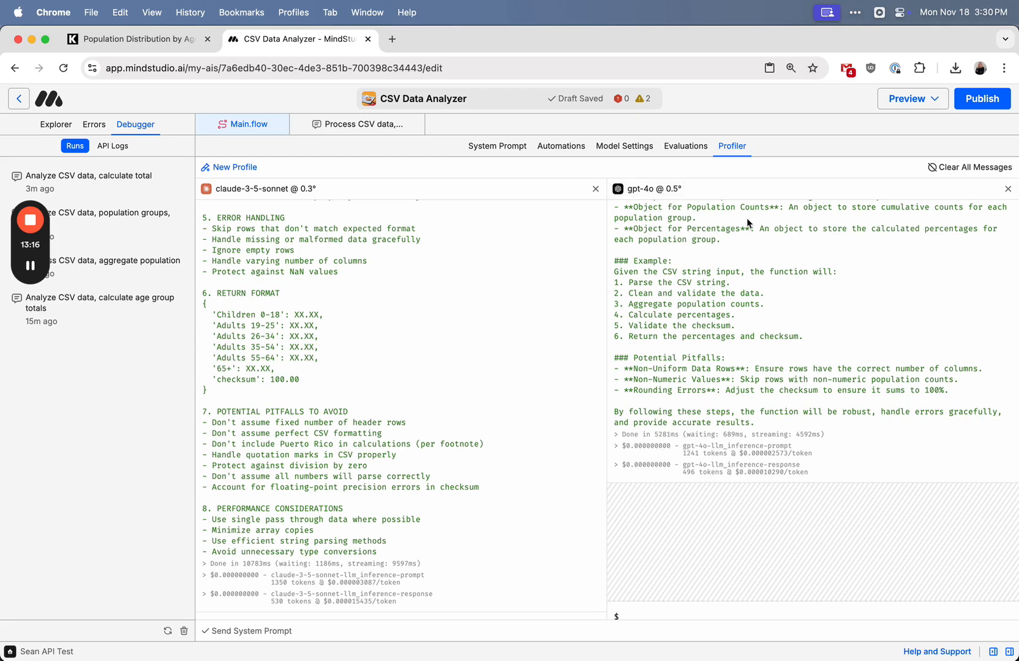
- Open the aggregate population run's log and expand the code-writing message's resolved prompt to inspect the CSV samples and included function spec
{"action": "left_click", "coordinate": [112, 263]}
{"action": "scroll", "coordinate": [267, 378], "scroll_direction": "down", "scroll_amount": 3}
{"action": "scroll", "coordinate": [267, 379], "scroll_direction": "down", "scroll_amount": 12}
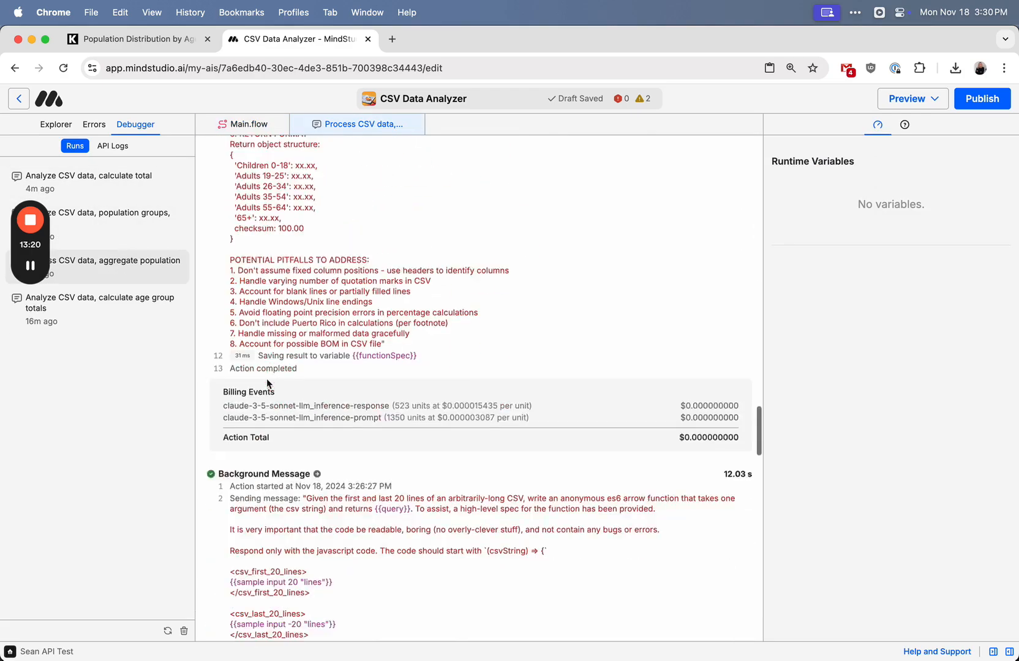
{"action": "scroll", "coordinate": [267, 378], "scroll_direction": "down", "scroll_amount": 3}
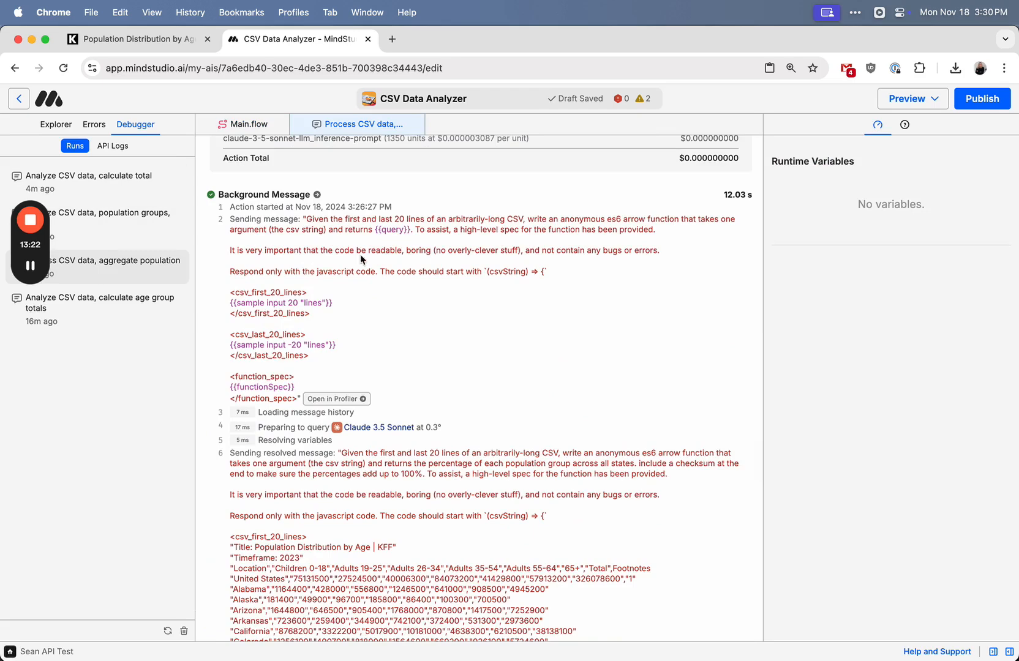
{"action": "scroll", "coordinate": [302, 280], "scroll_direction": "down", "scroll_amount": 2}
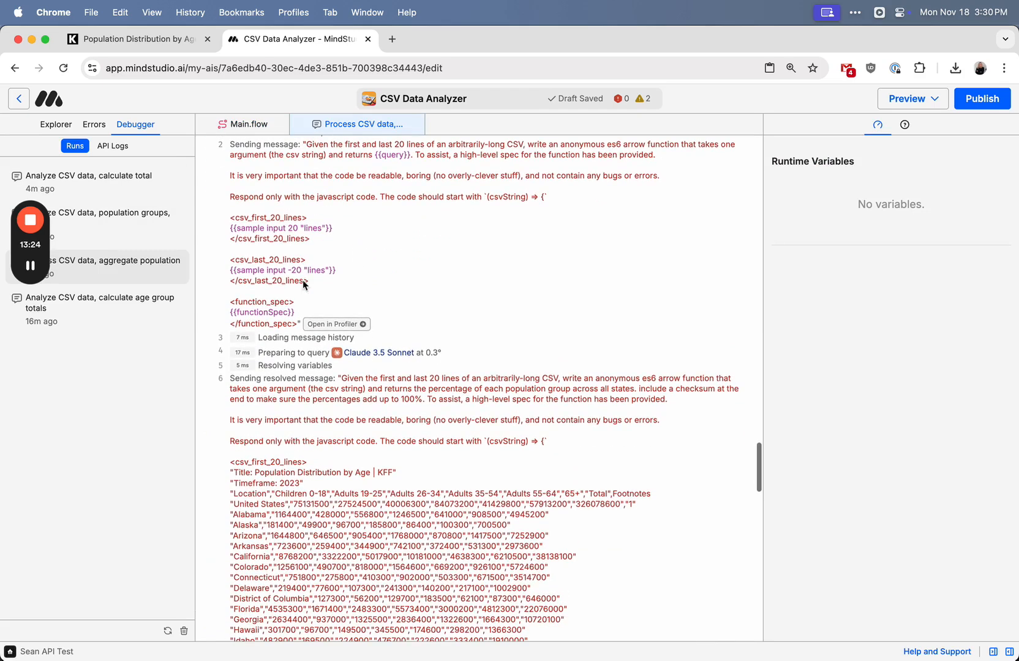
{"action": "scroll", "coordinate": [262, 319], "scroll_direction": "down", "scroll_amount": 6}
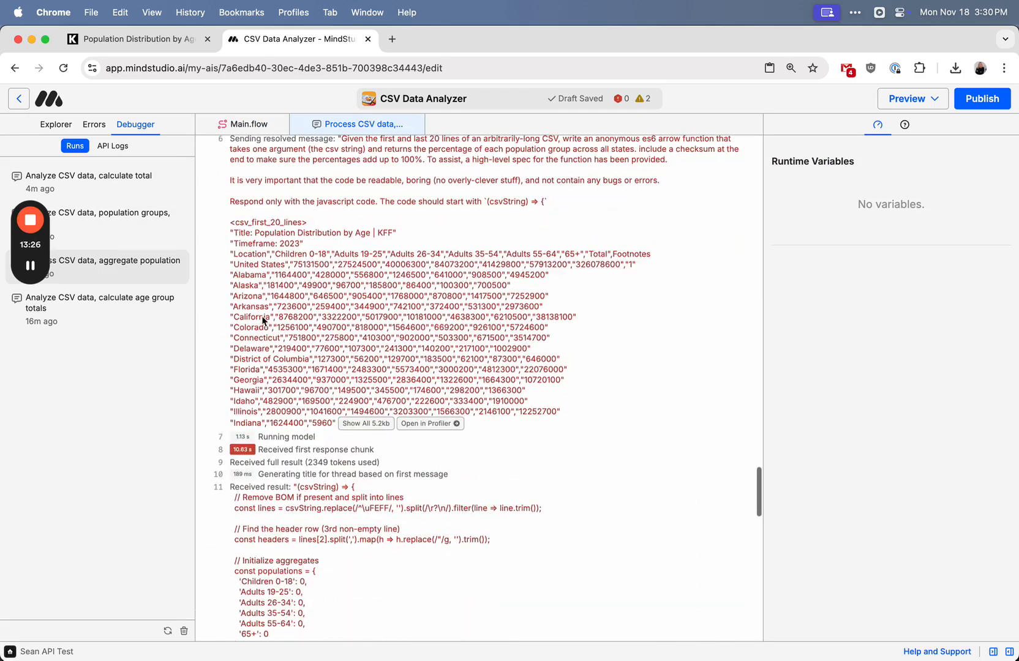
{"action": "left_click", "coordinate": [368, 425]}
{"action": "scroll", "coordinate": [371, 424], "scroll_direction": "down", "scroll_amount": 15}
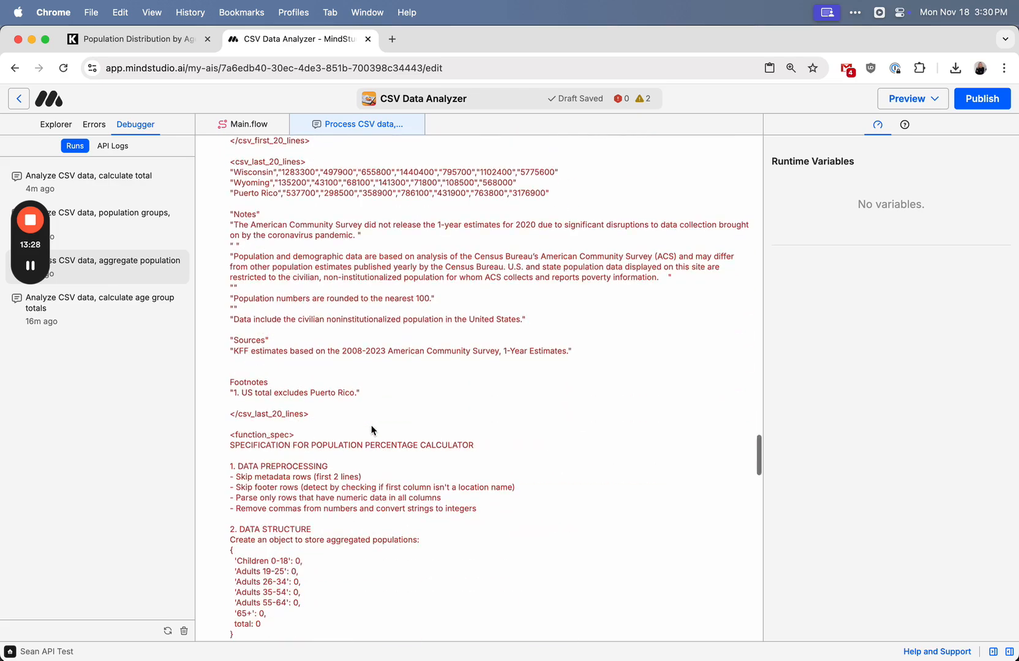
{"action": "scroll", "coordinate": [371, 423], "scroll_direction": "down", "scroll_amount": 4}
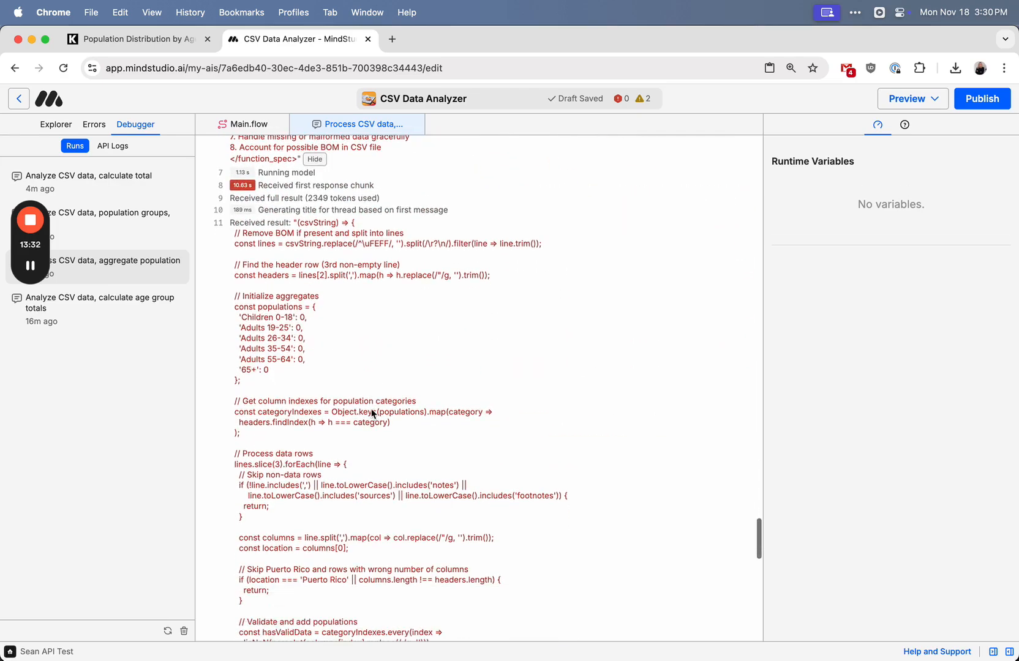
- Read the generated JavaScript function, from line splitting and header detection through row filtering and validation to the percentages and checksum
{"action": "scroll", "coordinate": [371, 413], "scroll_direction": "up", "scroll_amount": 2}
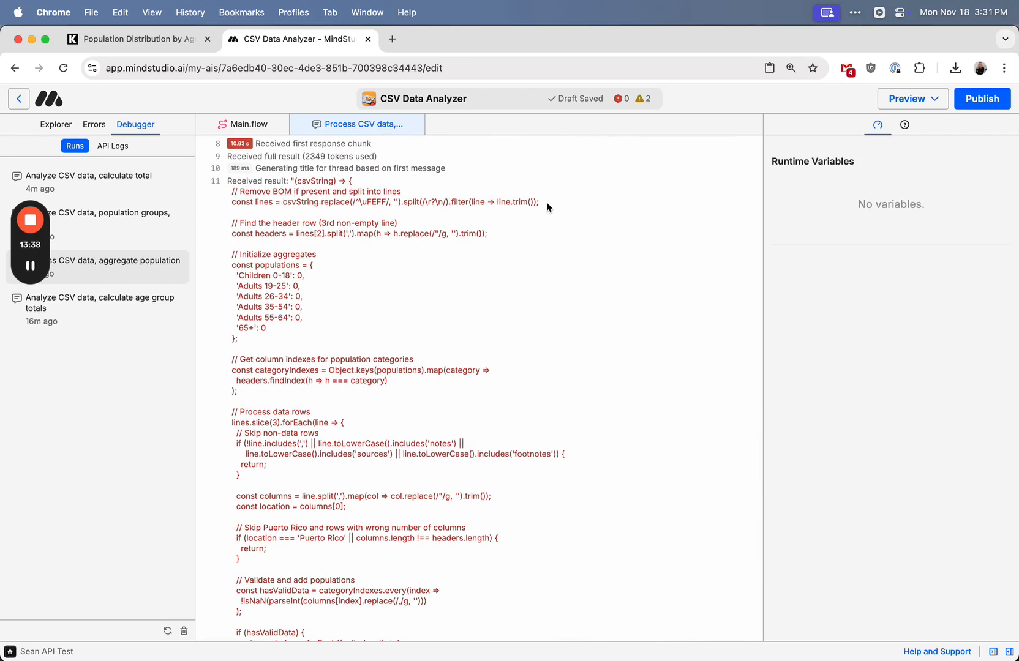
{"action": "scroll", "coordinate": [310, 300], "scroll_direction": "down", "scroll_amount": 2}
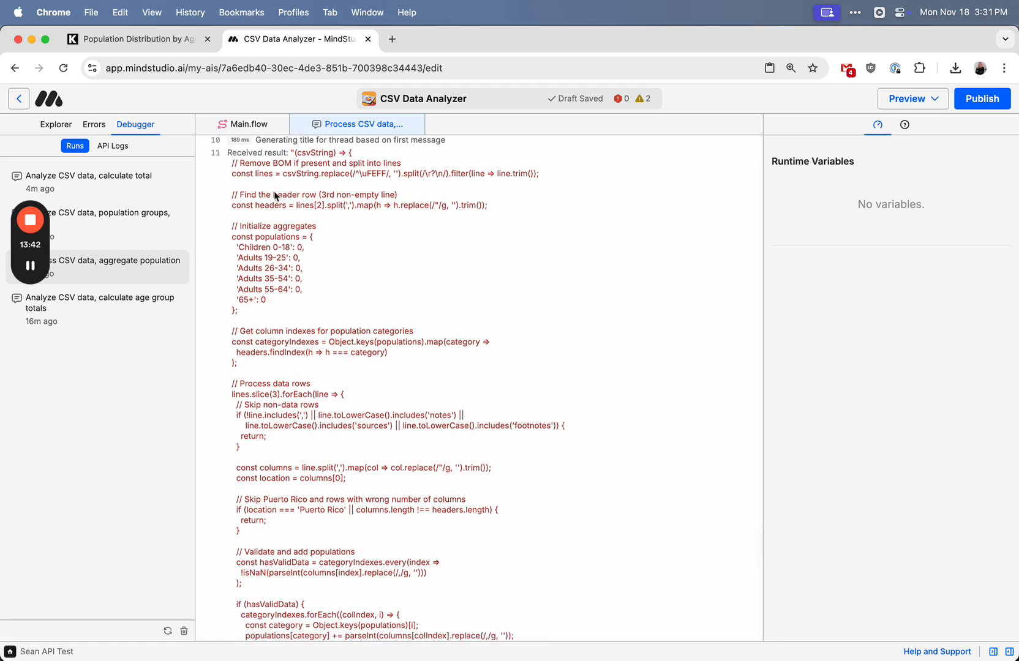
{"action": "scroll", "coordinate": [343, 233], "scroll_direction": "down", "scroll_amount": 2}
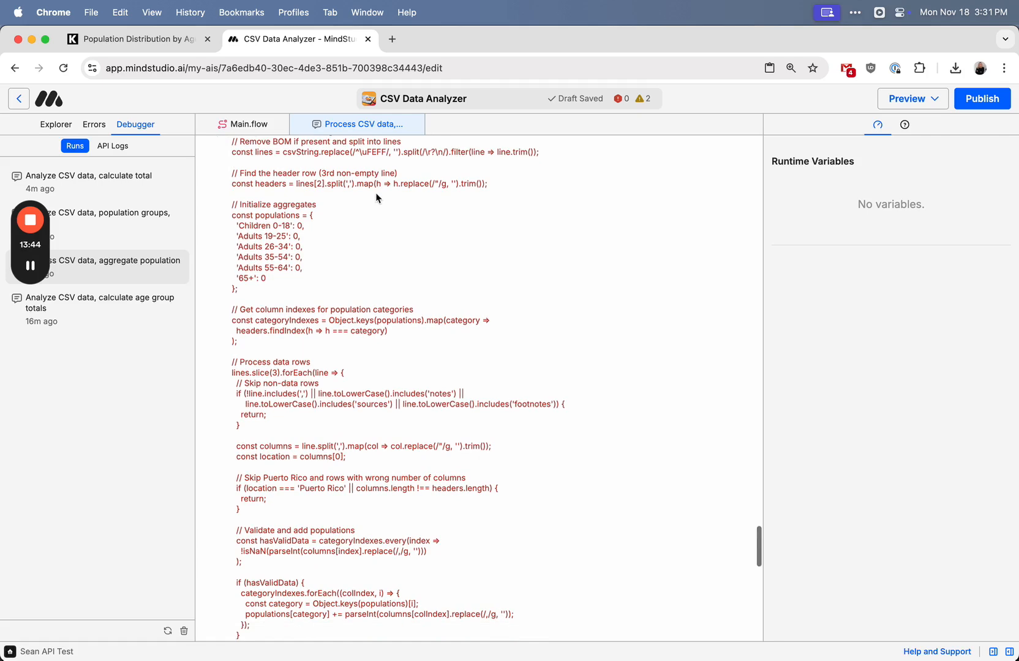
{"action": "scroll", "coordinate": [251, 263], "scroll_direction": "down", "scroll_amount": 5}
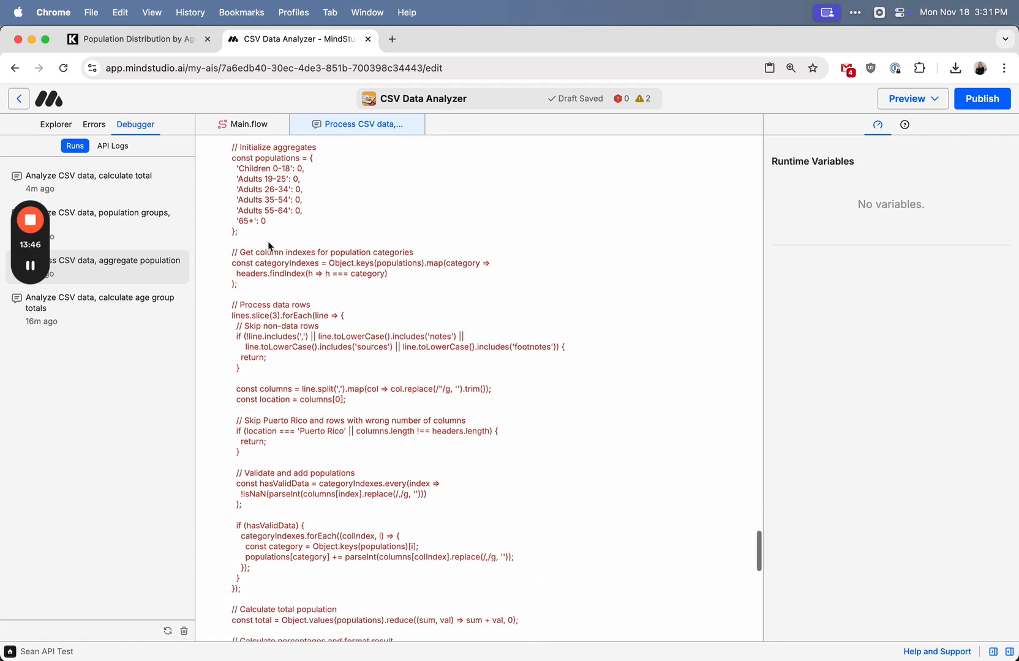
{"action": "scroll", "coordinate": [284, 276], "scroll_direction": "down", "scroll_amount": 4}
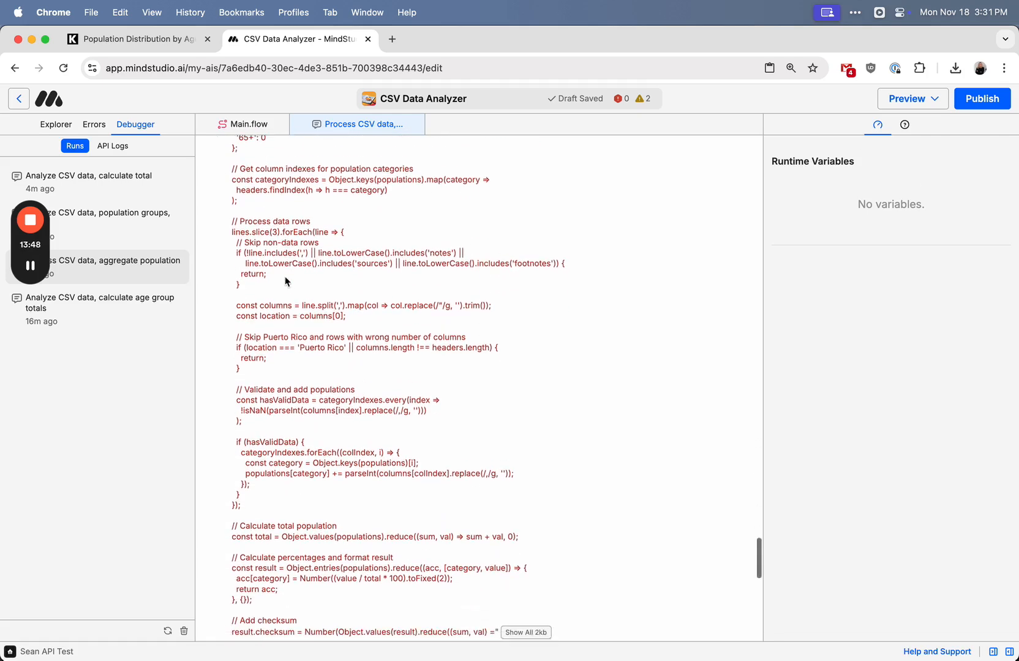
{"action": "scroll", "coordinate": [285, 276], "scroll_direction": "down", "scroll_amount": 4}
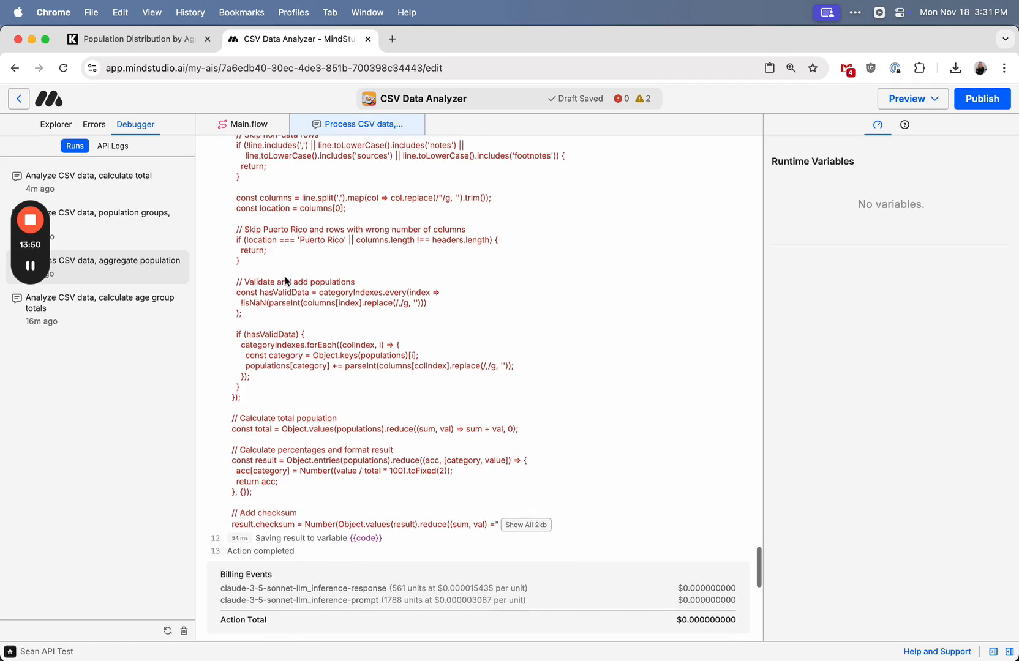
{"action": "scroll", "coordinate": [269, 264], "scroll_direction": "down", "scroll_amount": 1}
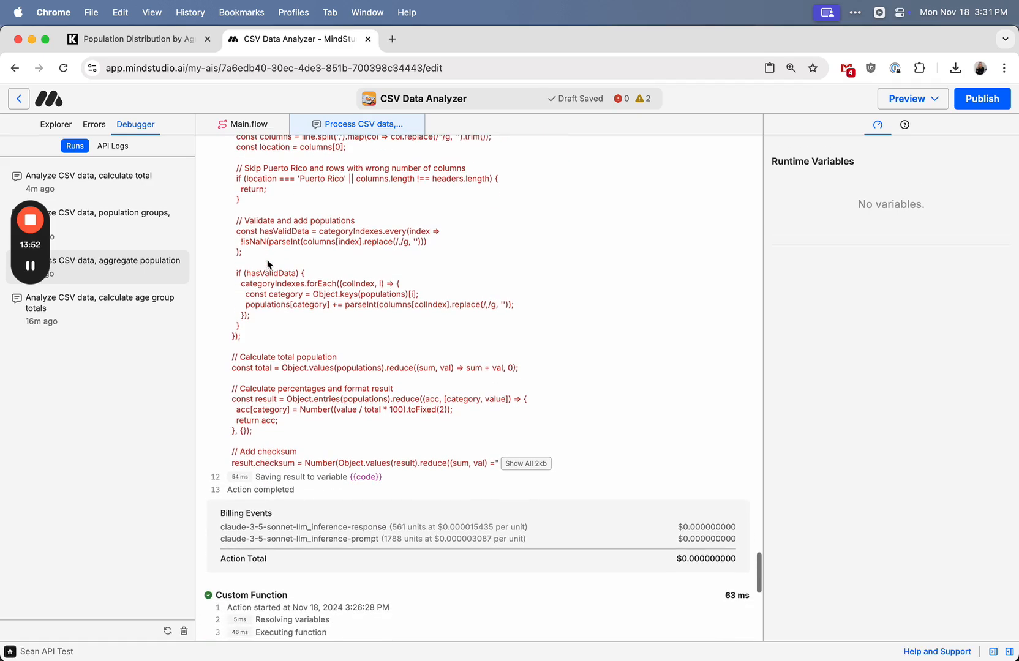
{"action": "scroll", "coordinate": [261, 193], "scroll_direction": "down", "scroll_amount": 3}
{"action": "scroll", "coordinate": [260, 191], "scroll_direction": "up", "scroll_amount": 20}
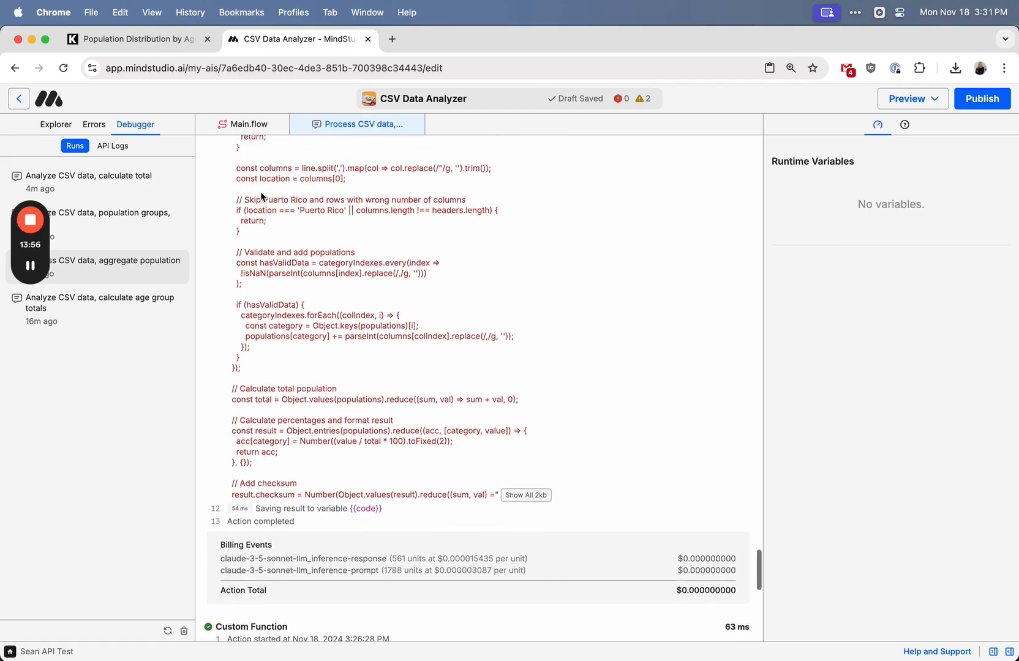
{"action": "scroll", "coordinate": [261, 196], "scroll_direction": "down", "scroll_amount": 5}
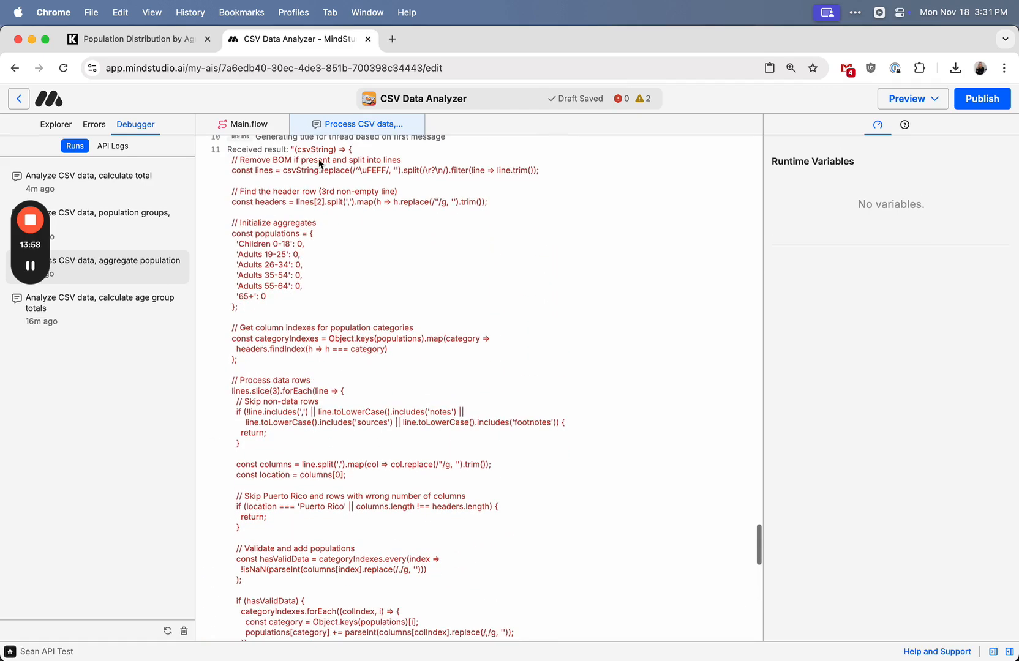
{"action": "scroll", "coordinate": [321, 318], "scroll_direction": "down", "scroll_amount": 4}
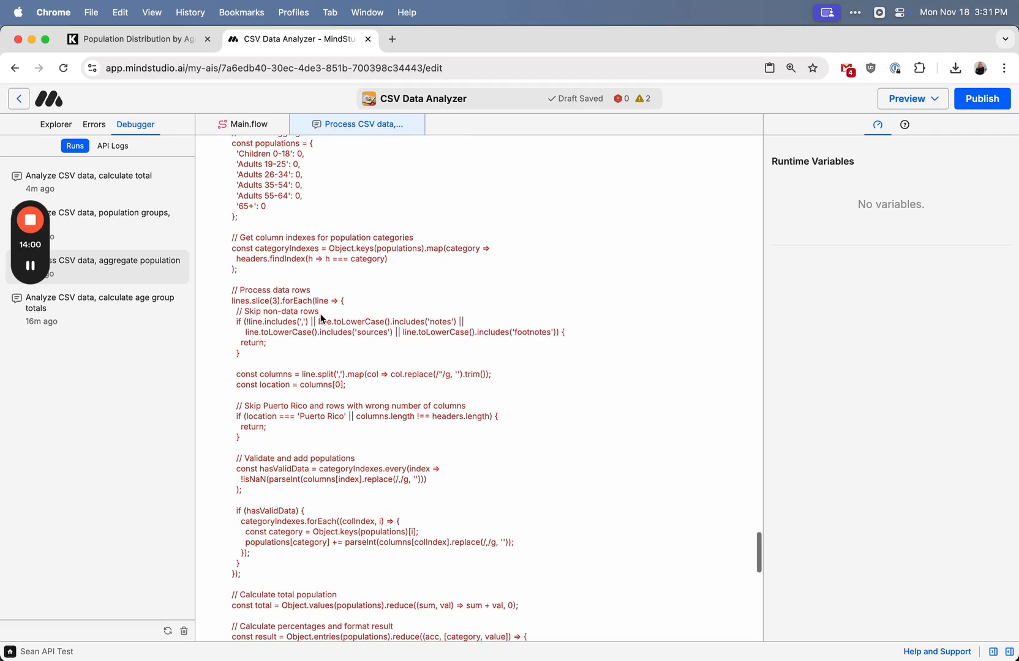
{"action": "scroll", "coordinate": [294, 245], "scroll_direction": "up", "scroll_amount": 5}
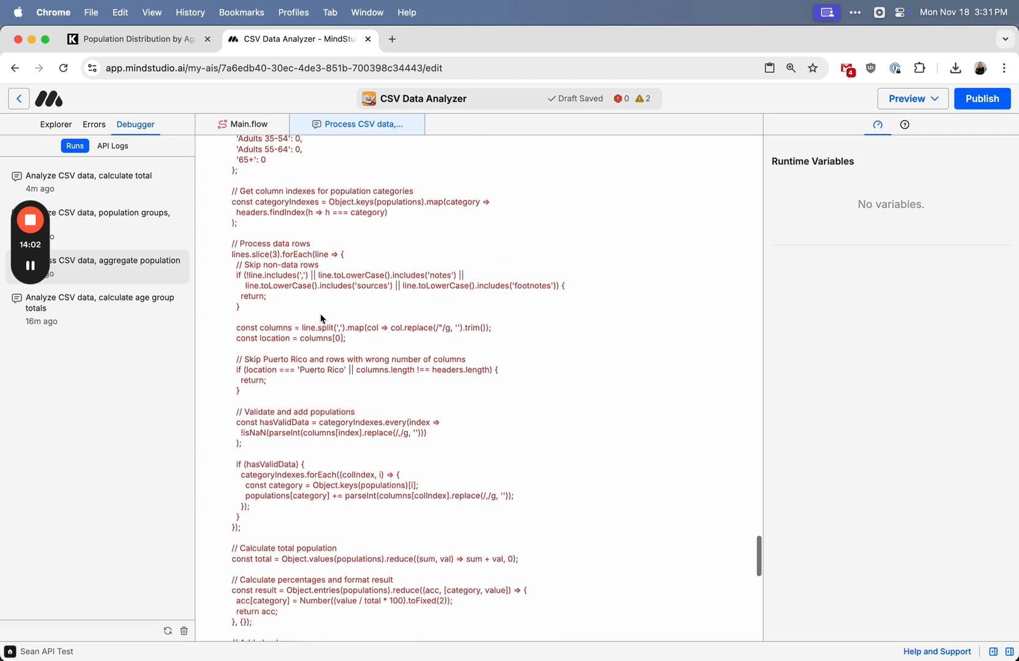
- Open the Create Plan block in the Main.flow automation to view its prompt and output variable settings
{"action": "left_click", "coordinate": [248, 127]}
{"action": "left_click", "coordinate": [434, 146]}
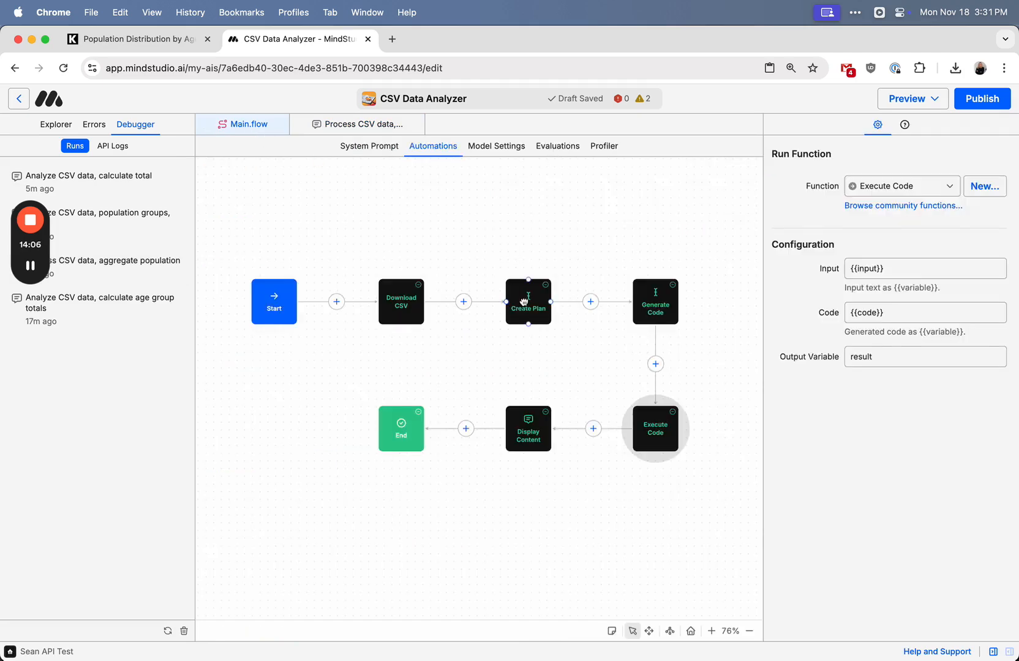
{"action": "left_click", "coordinate": [524, 300]}
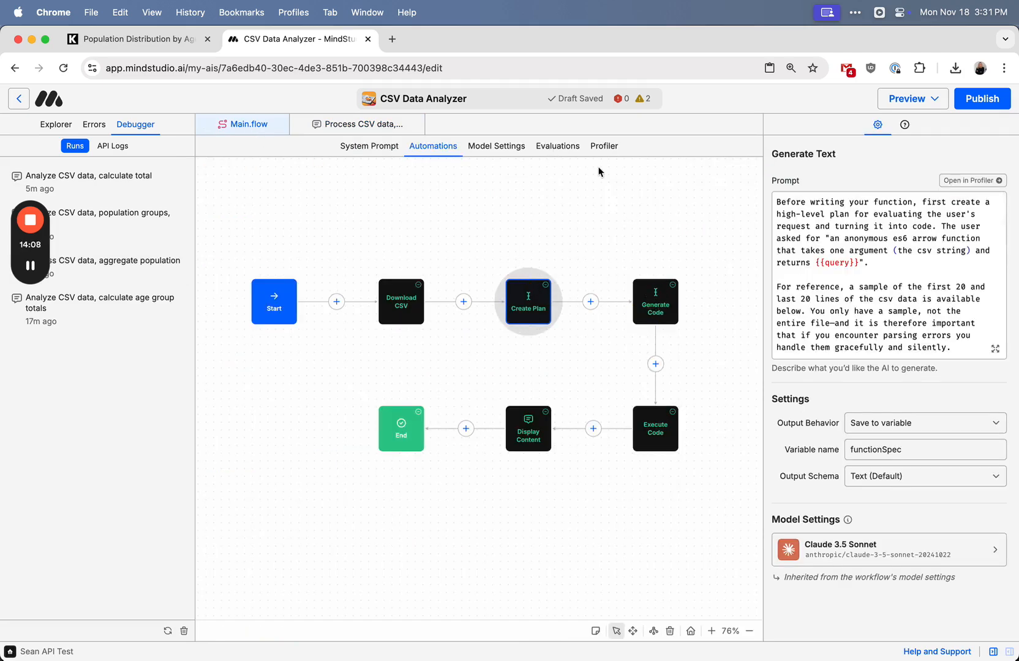
- Return to the aggregate population run's log and review how the generated code skips non-data rows, sums populations and calculates percentages
{"action": "left_click", "coordinate": [364, 126]}
{"action": "scroll", "coordinate": [400, 408], "scroll_direction": "up", "scroll_amount": 3}
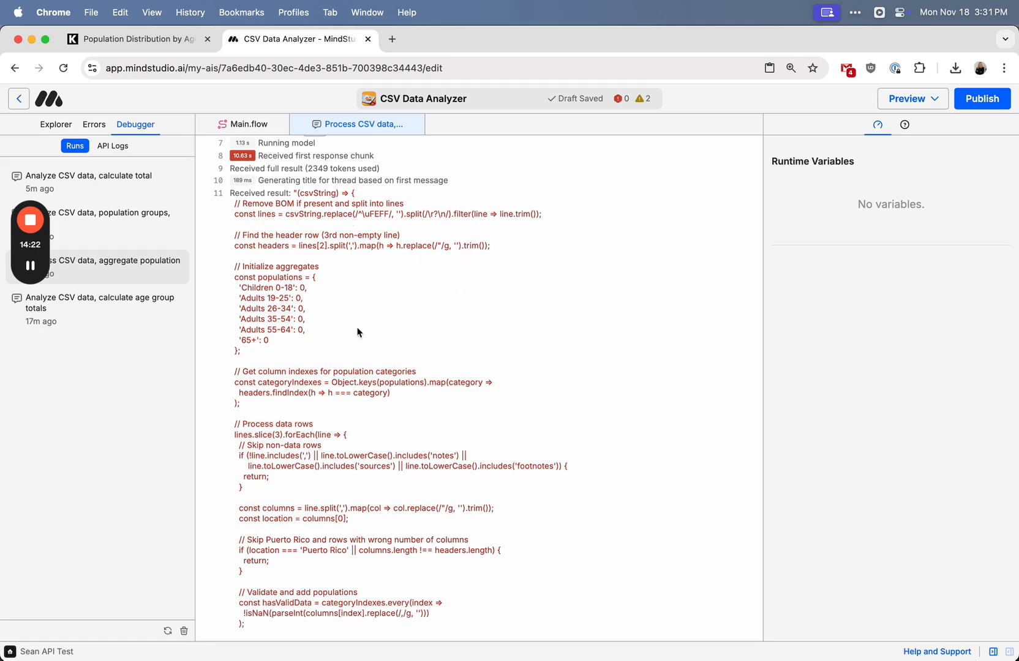
{"action": "scroll", "coordinate": [347, 338], "scroll_direction": "down", "scroll_amount": 5}
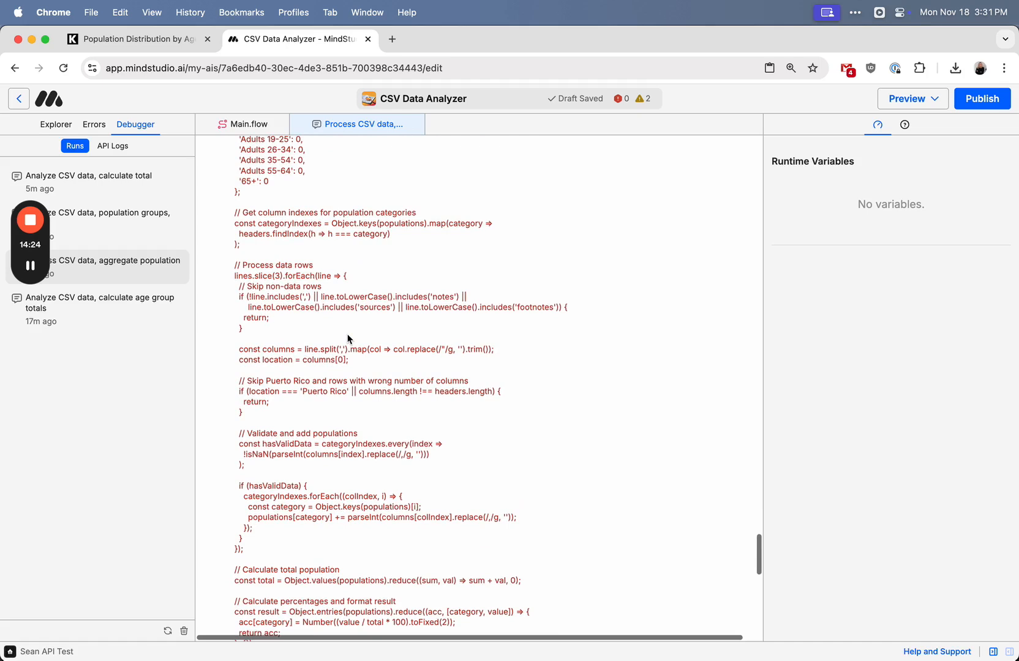
{"action": "scroll", "coordinate": [347, 339], "scroll_direction": "down", "scroll_amount": 6}
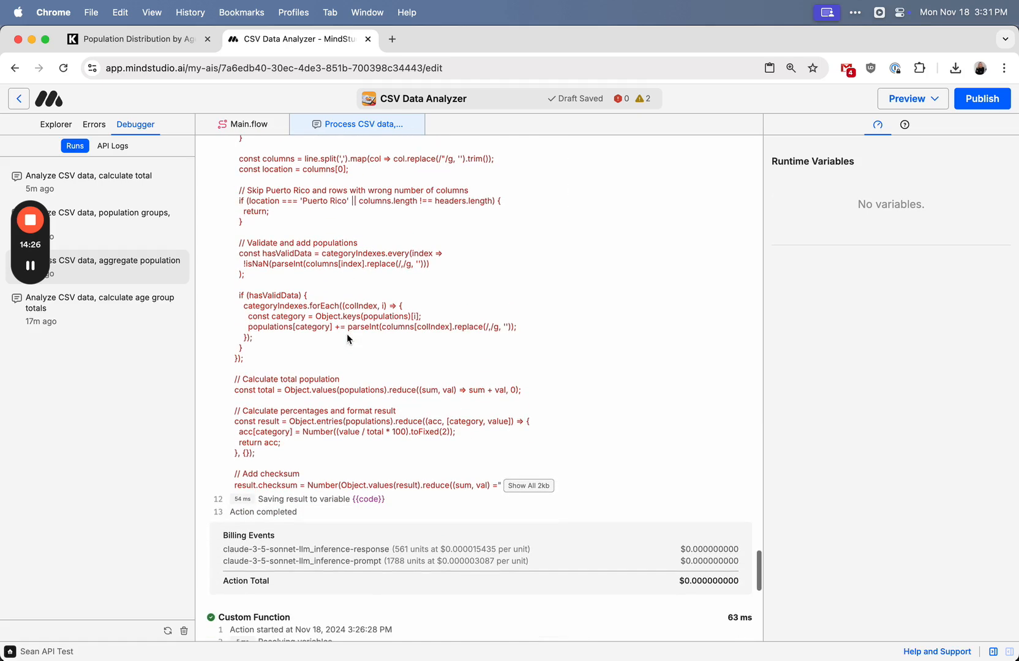
{"action": "scroll", "coordinate": [328, 408], "scroll_direction": "down", "scroll_amount": 3}
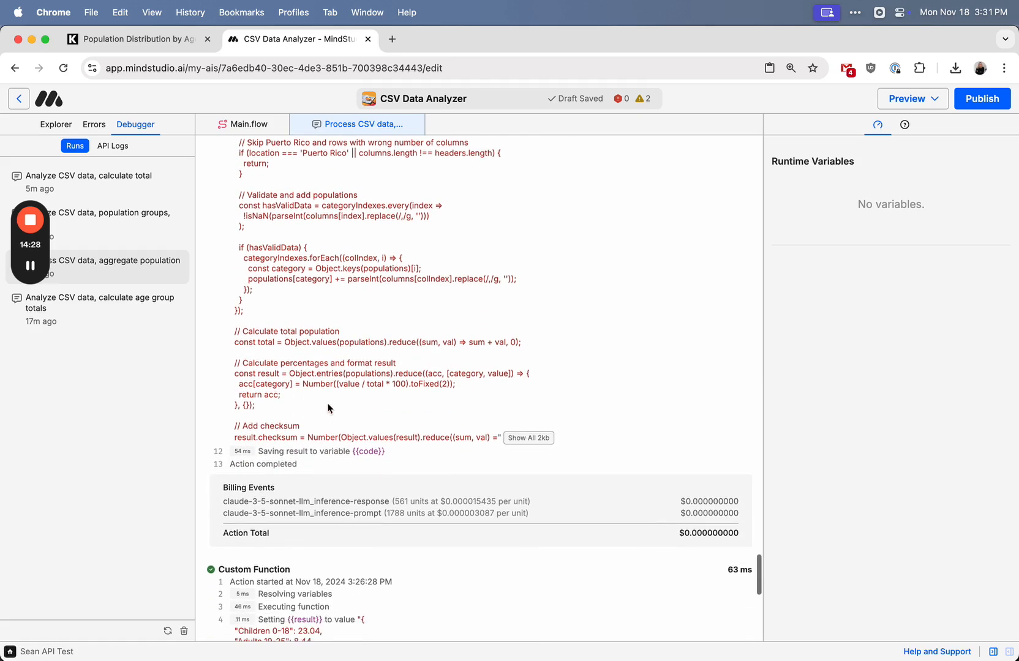
{"action": "scroll", "coordinate": [313, 351], "scroll_direction": "up", "scroll_amount": 1}
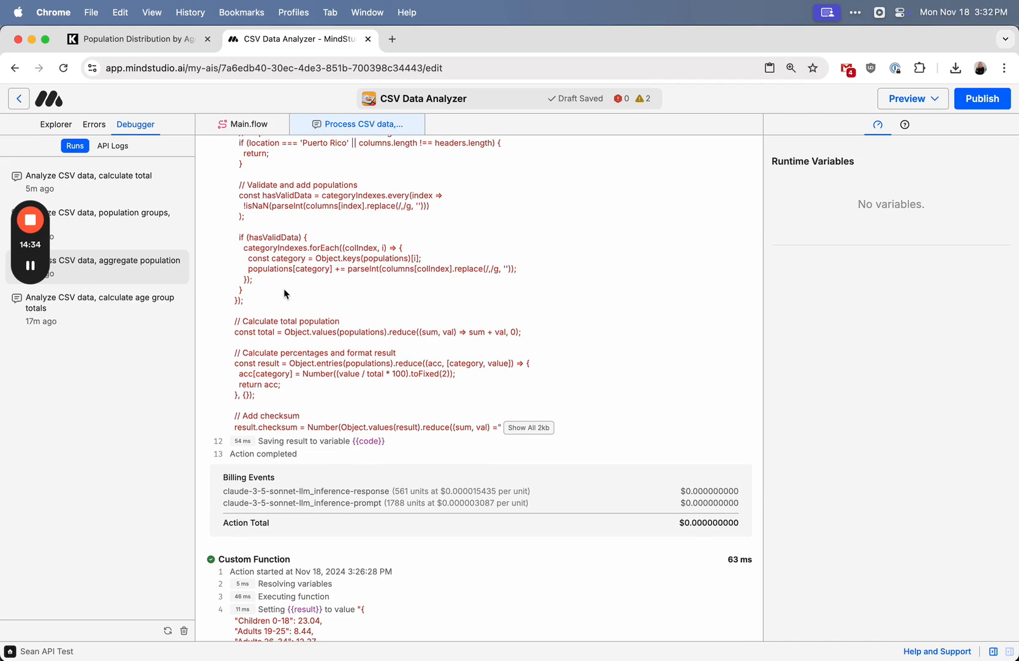
{"action": "scroll", "coordinate": [284, 290], "scroll_direction": "up", "scroll_amount": 5}
{"action": "scroll", "coordinate": [284, 288], "scroll_direction": "down", "scroll_amount": 15}
{"action": "scroll", "coordinate": [284, 288], "scroll_direction": "up", "scroll_amount": 12}
- Examine the Custom Function's returned percentages and checksum, the final Programmatic Message and the completed run's billing events
{"action": "scroll", "coordinate": [283, 288], "scroll_direction": "down", "scroll_amount": 9}
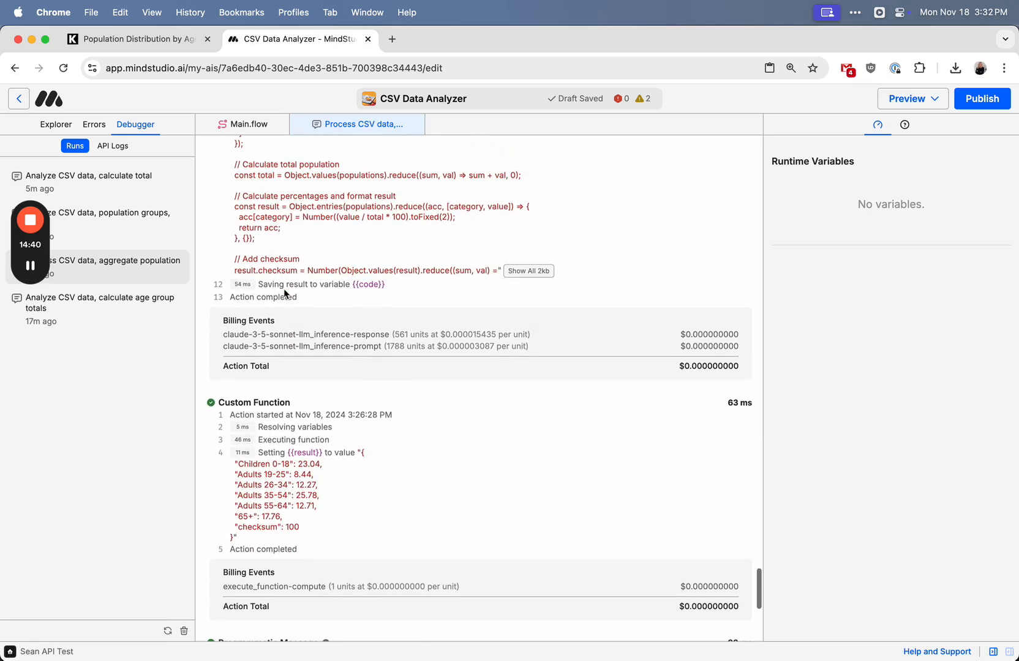
{"action": "scroll", "coordinate": [313, 436], "scroll_direction": "down", "scroll_amount": 2}
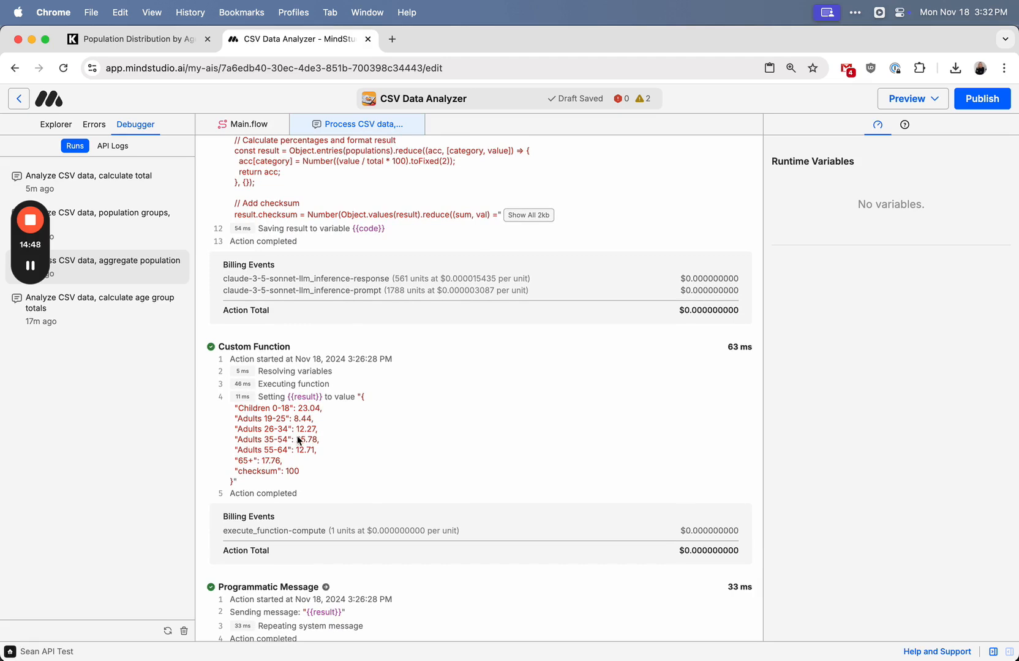
{"action": "scroll", "coordinate": [279, 445], "scroll_direction": "down", "scroll_amount": 6}
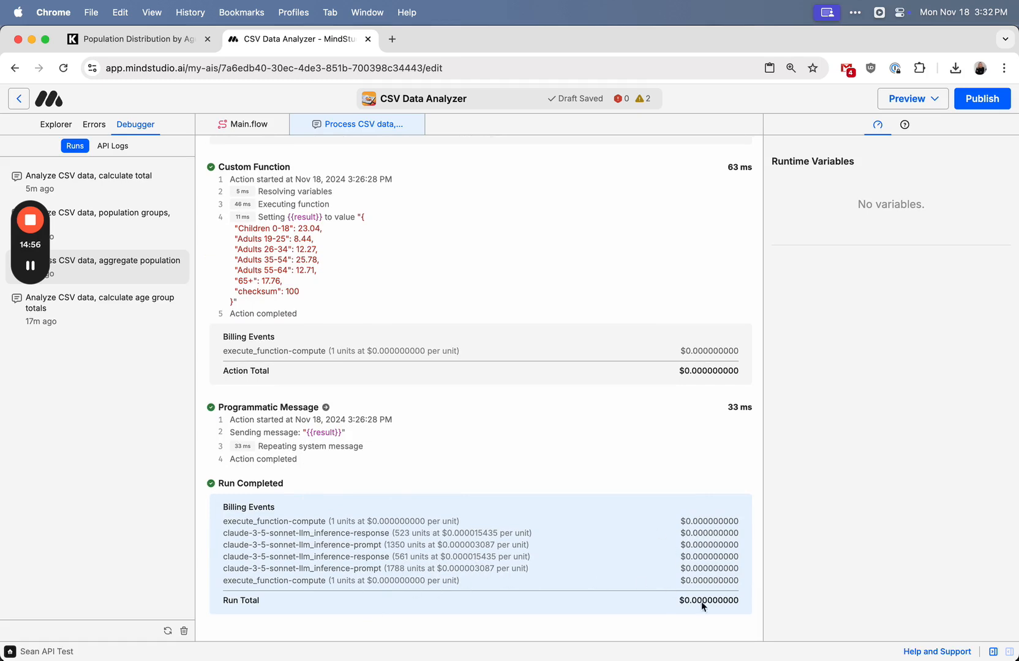
- Open the population groups run's log and read its launch query, planning prompt and returned function specification through the output format
{"action": "left_click", "coordinate": [133, 240]}
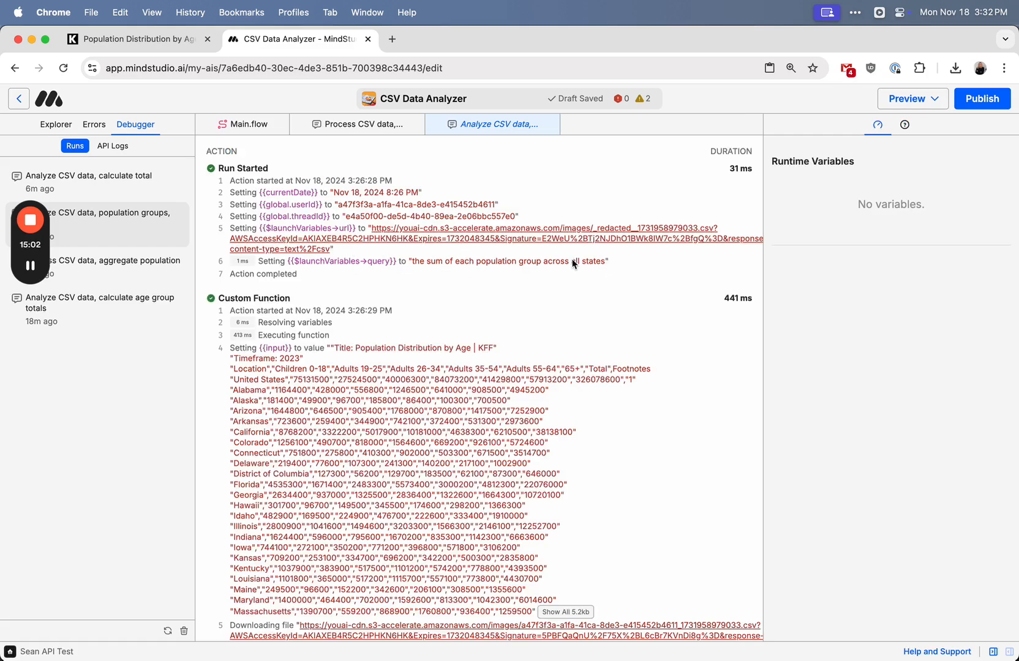
{"action": "scroll", "coordinate": [451, 295], "scroll_direction": "down", "scroll_amount": 15}
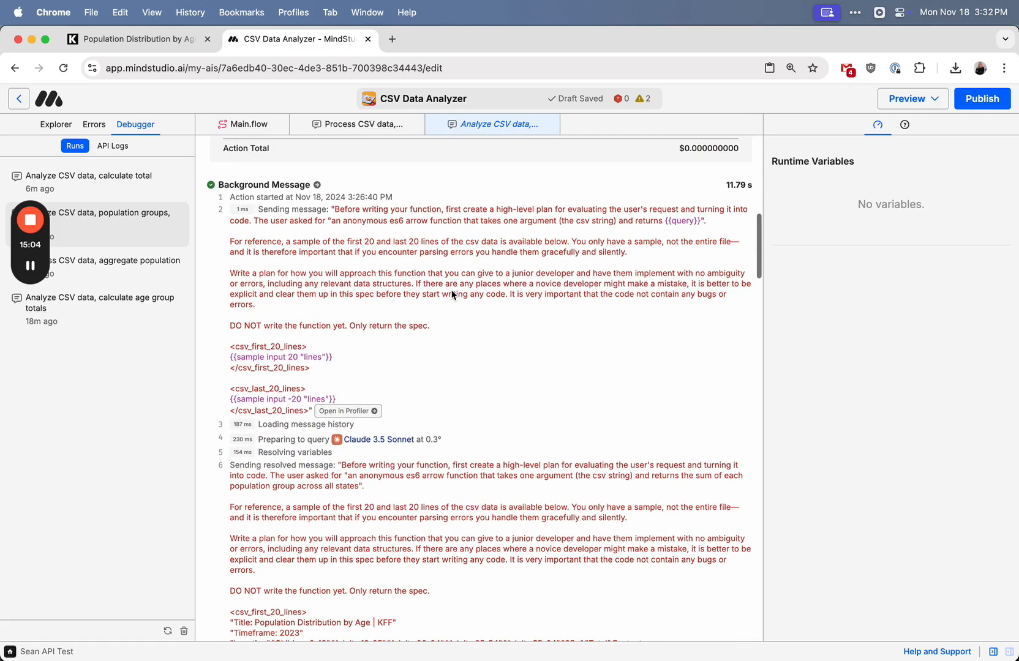
{"action": "scroll", "coordinate": [452, 295], "scroll_direction": "down", "scroll_amount": 8}
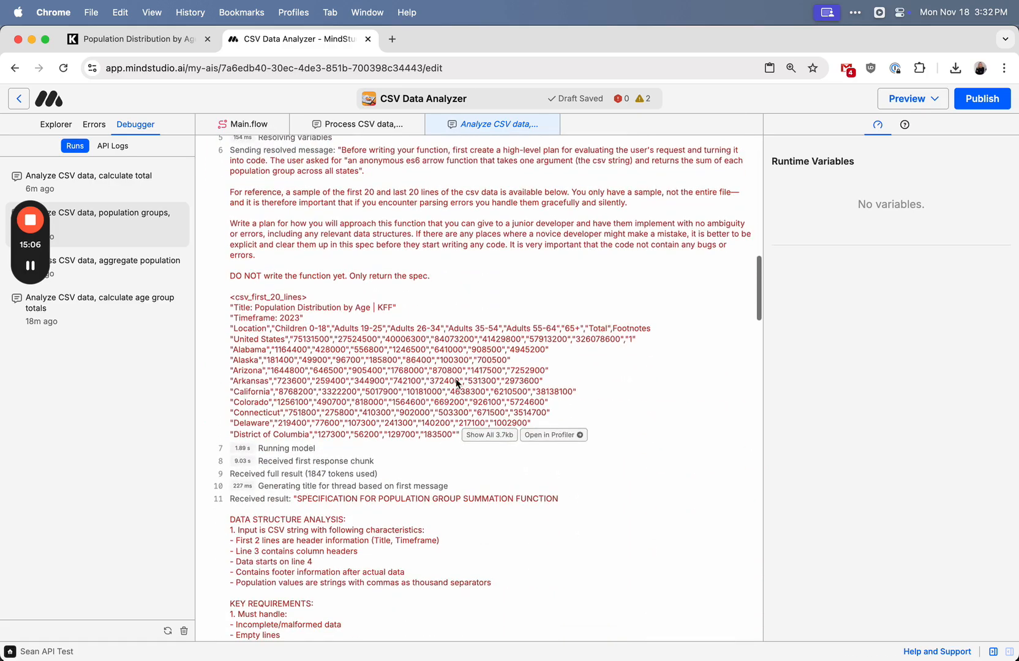
{"action": "scroll", "coordinate": [456, 380], "scroll_direction": "down", "scroll_amount": 7}
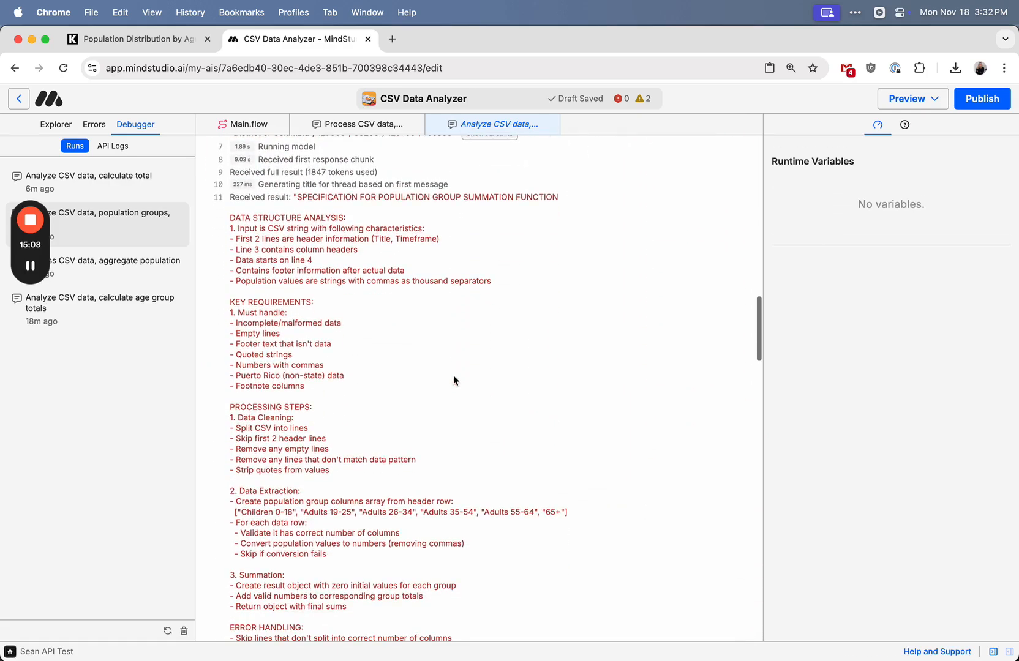
{"action": "scroll", "coordinate": [380, 277], "scroll_direction": "down", "scroll_amount": 3}
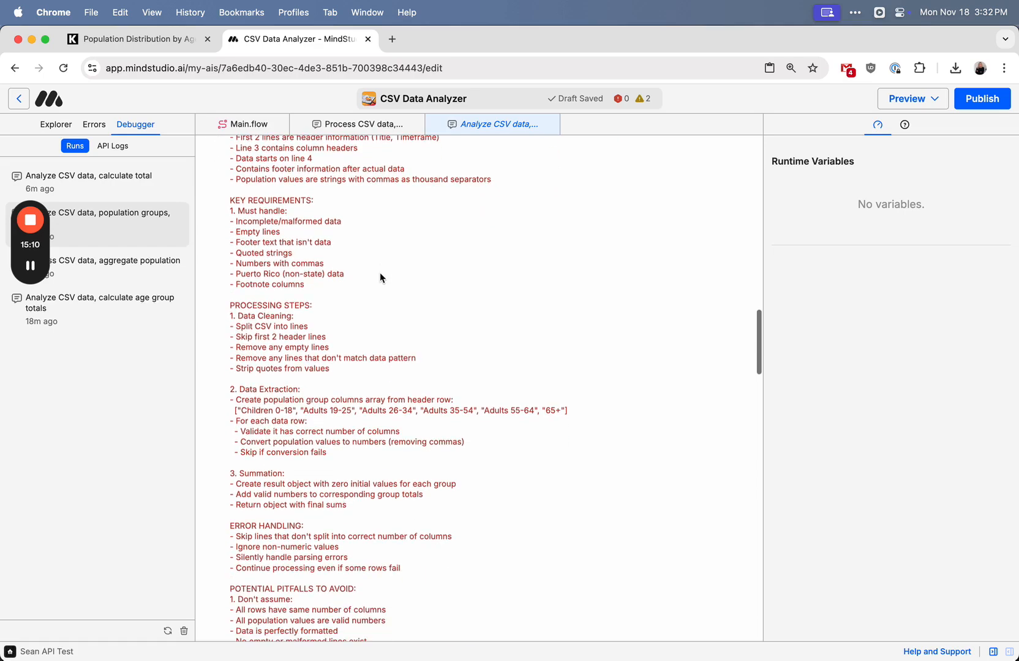
{"action": "scroll", "coordinate": [313, 348], "scroll_direction": "down", "scroll_amount": 10}
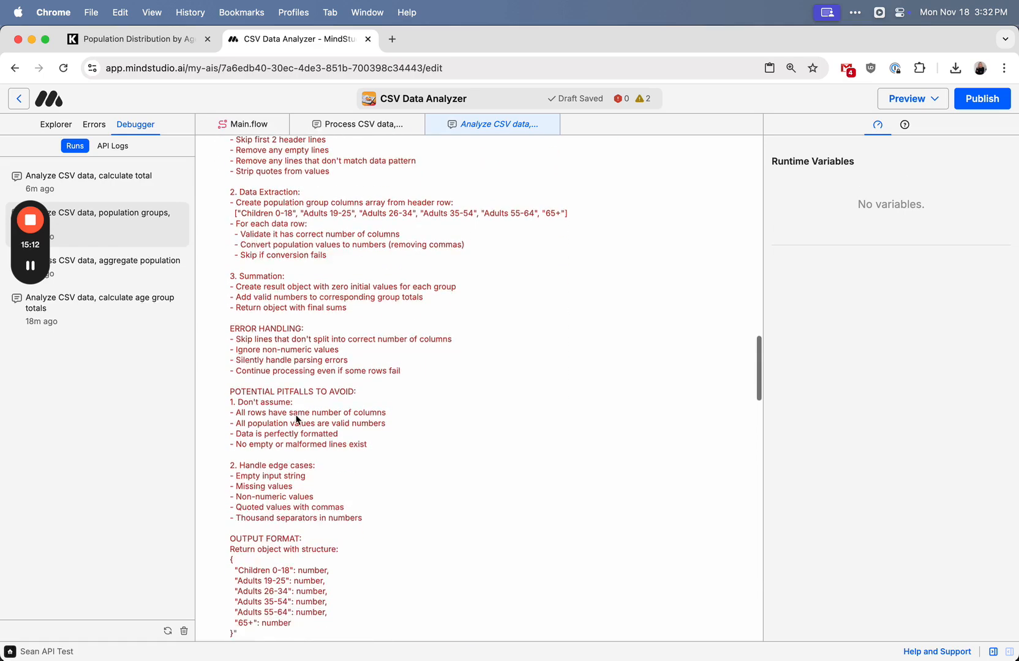
{"action": "scroll", "coordinate": [296, 419], "scroll_direction": "down", "scroll_amount": 1}
{"action": "scroll", "coordinate": [296, 419], "scroll_direction": "up", "scroll_amount": 11}
{"action": "scroll", "coordinate": [297, 419], "scroll_direction": "down", "scroll_amount": 18}
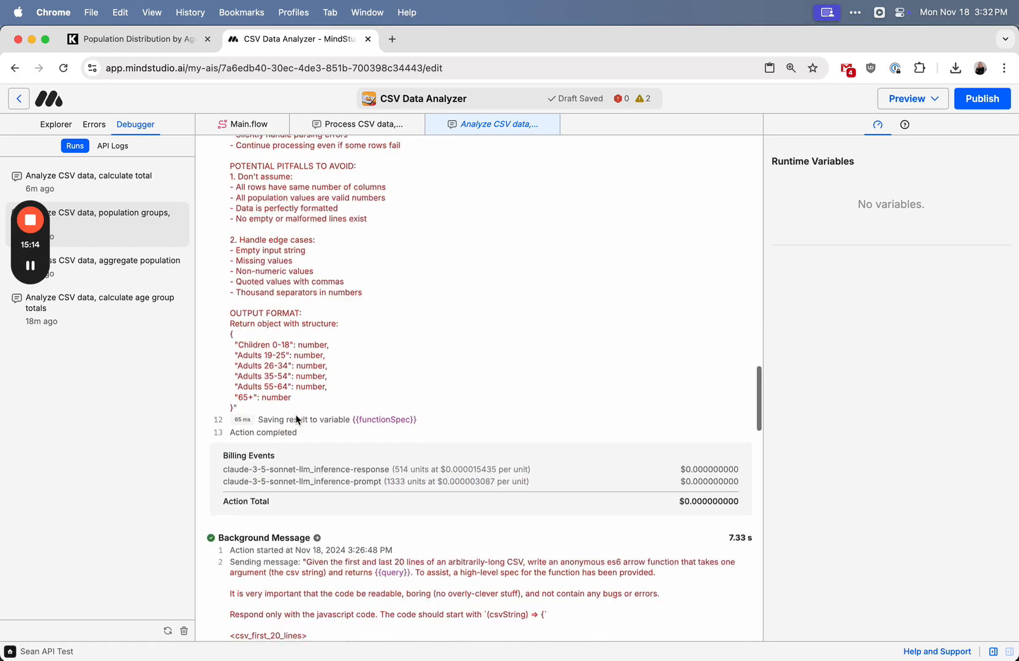
- Read the population groups run's generated JavaScript, from header indexing to row summation, and check the Custom Function's totals and billing events
{"action": "scroll", "coordinate": [296, 419], "scroll_direction": "down", "scroll_amount": 20}
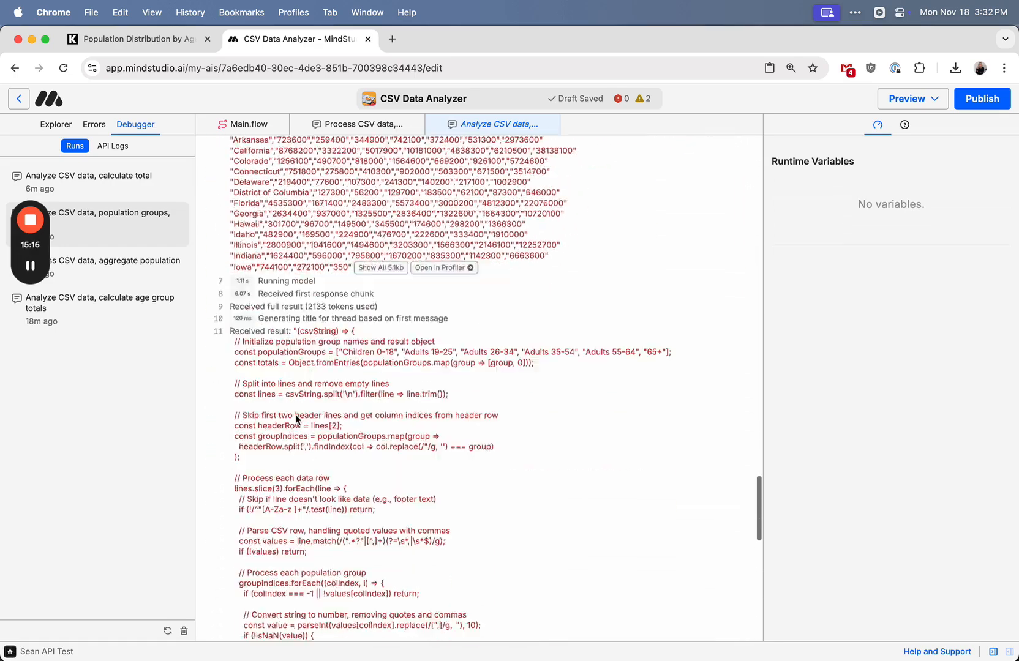
{"action": "scroll", "coordinate": [296, 419], "scroll_direction": "down", "scroll_amount": 1}
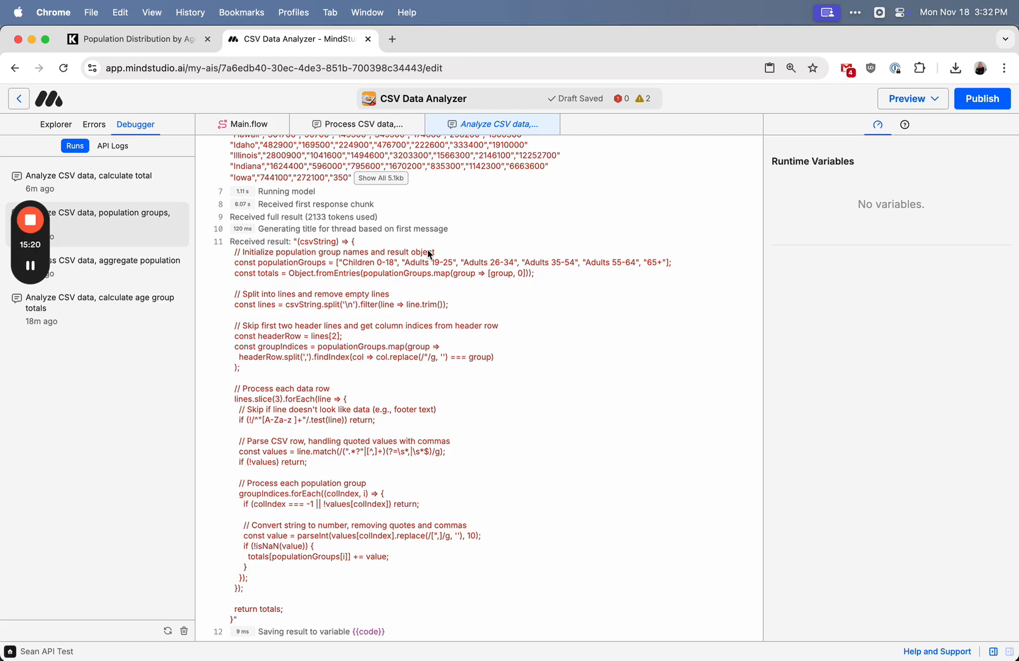
{"action": "scroll", "coordinate": [408, 316], "scroll_direction": "down", "scroll_amount": 3}
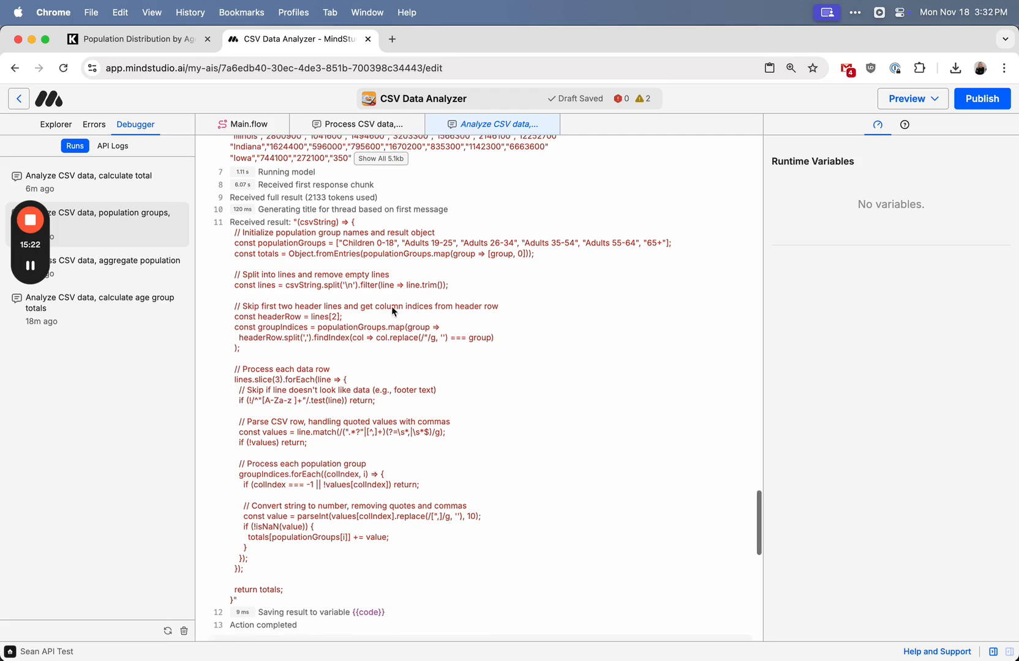
{"action": "scroll", "coordinate": [283, 339], "scroll_direction": "down", "scroll_amount": 1}
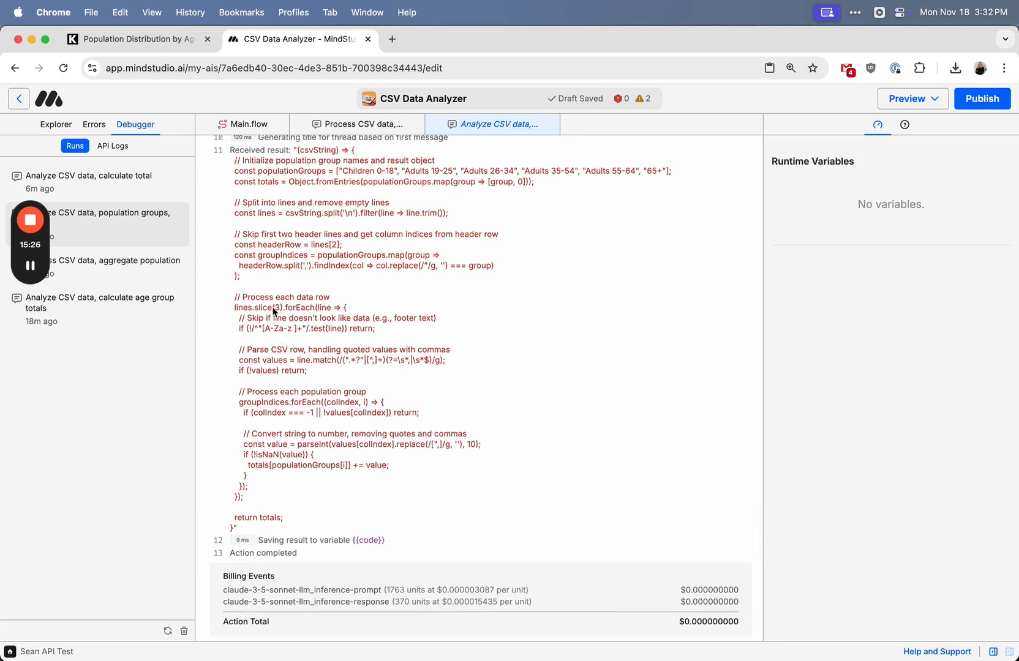
{"action": "scroll", "coordinate": [285, 417], "scroll_direction": "down", "scroll_amount": 1}
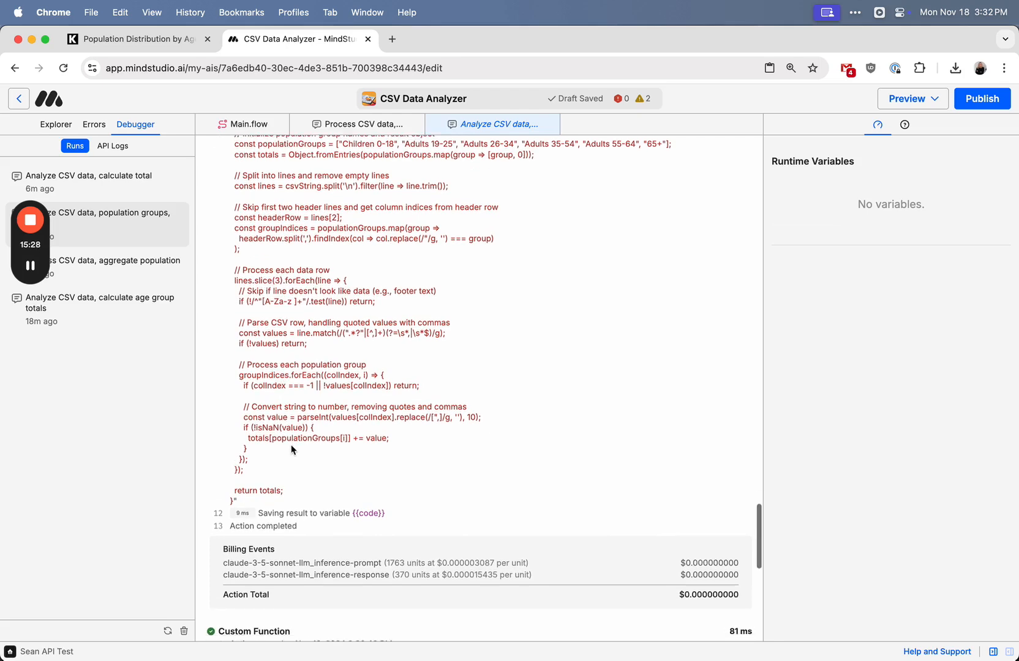
{"action": "scroll", "coordinate": [291, 449], "scroll_direction": "up", "scroll_amount": 5}
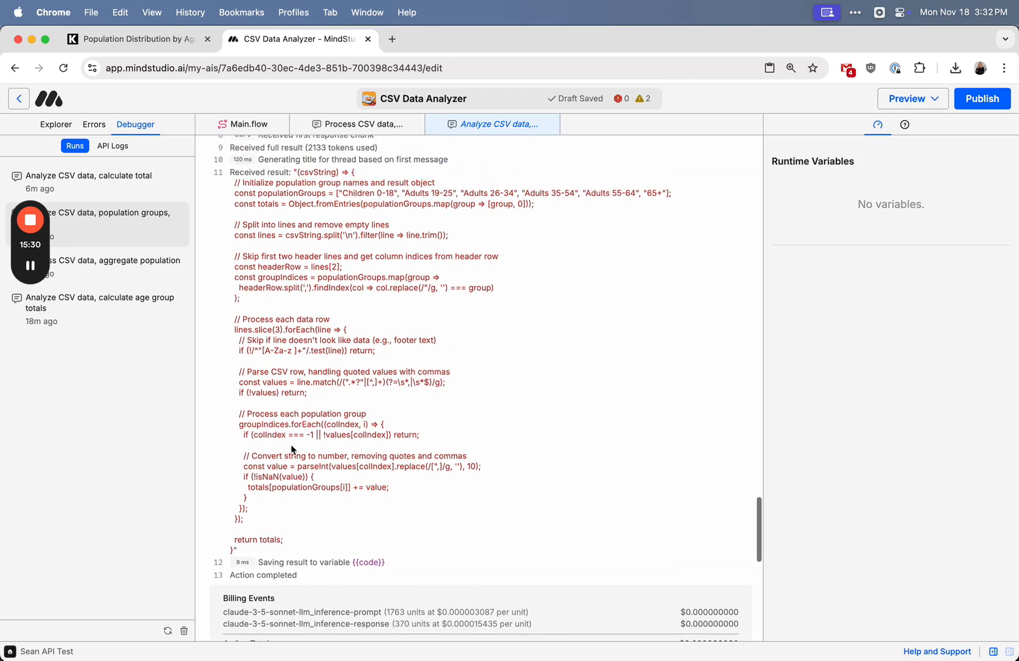
{"action": "scroll", "coordinate": [291, 445], "scroll_direction": "down", "scroll_amount": 1}
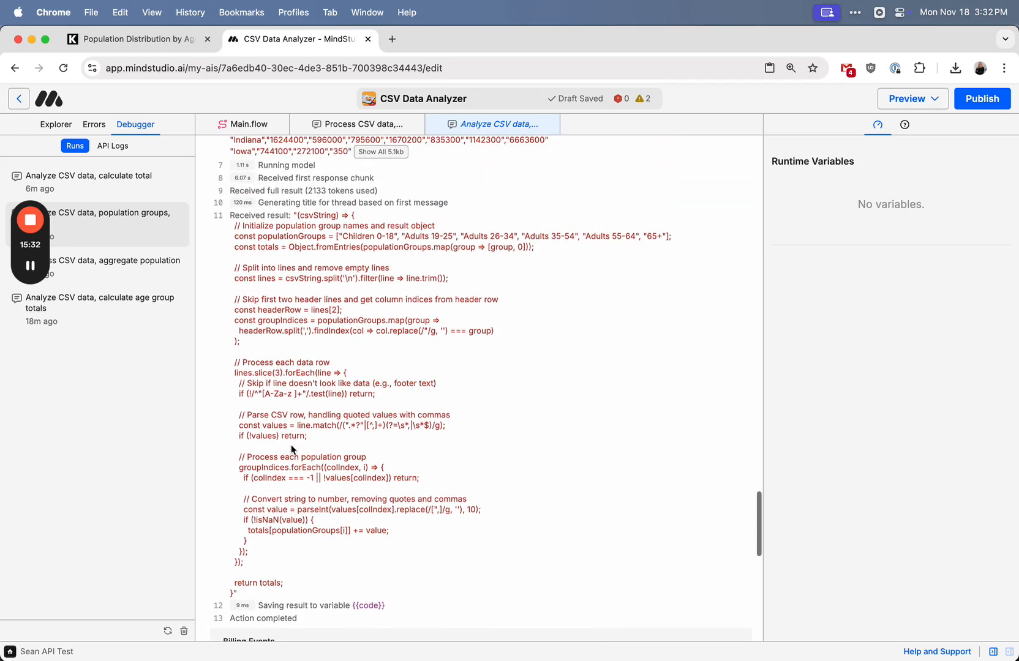
{"action": "scroll", "coordinate": [291, 449], "scroll_direction": "up", "scroll_amount": 1}
{"action": "scroll", "coordinate": [291, 448], "scroll_direction": "down", "scroll_amount": 20}
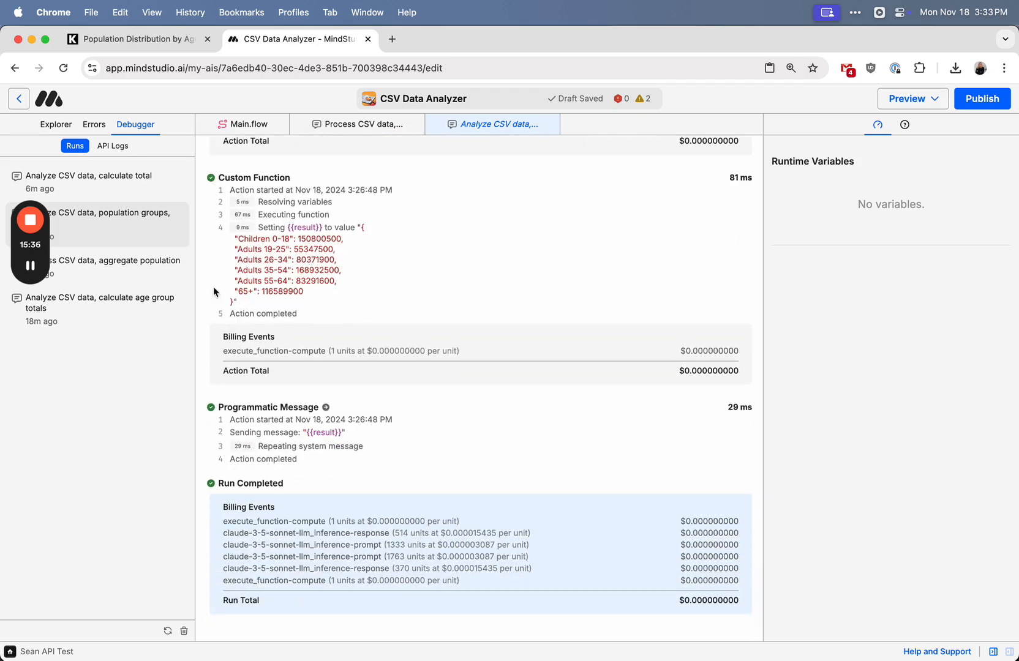
- Open the calculate total run's log and read its Adults 19-25 specification, including edge cases, algorithm steps and error handling
{"action": "left_click", "coordinate": [156, 193]}
{"action": "scroll", "coordinate": [343, 429], "scroll_direction": "down", "scroll_amount": 20}
{"action": "scroll", "coordinate": [353, 459], "scroll_direction": "down", "scroll_amount": 20}
{"action": "scroll", "coordinate": [352, 459], "scroll_direction": "up", "scroll_amount": 12}
{"action": "scroll", "coordinate": [352, 460], "scroll_direction": "up", "scroll_amount": 2}
{"action": "scroll", "coordinate": [353, 460], "scroll_direction": "down", "scroll_amount": 2}
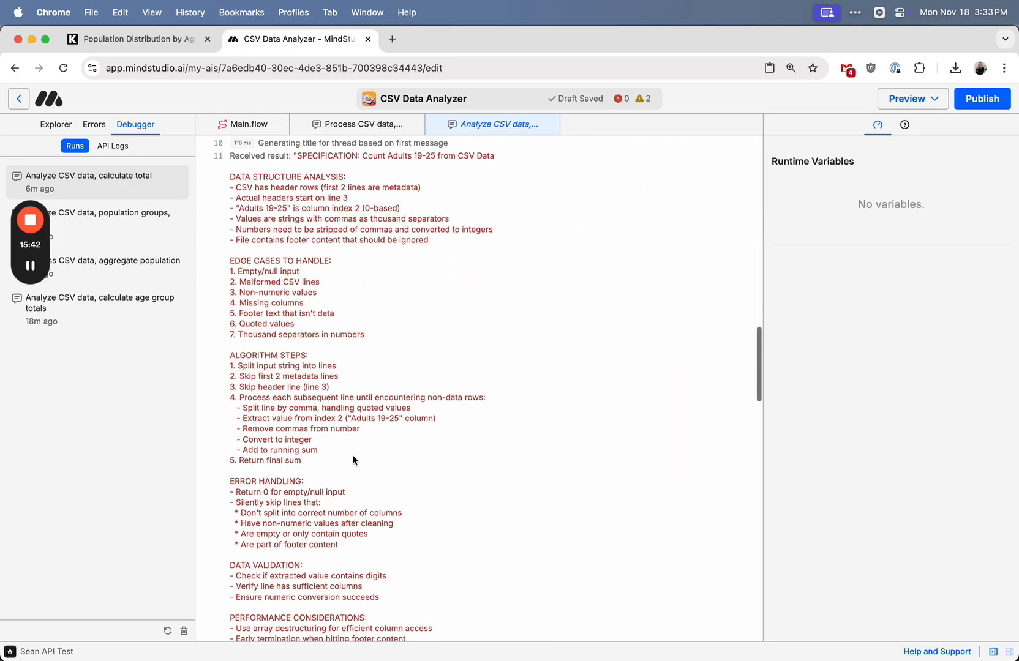
{"action": "scroll", "coordinate": [353, 460], "scroll_direction": "up", "scroll_amount": 1}
{"action": "scroll", "coordinate": [353, 461], "scroll_direction": "down", "scroll_amount": 1}
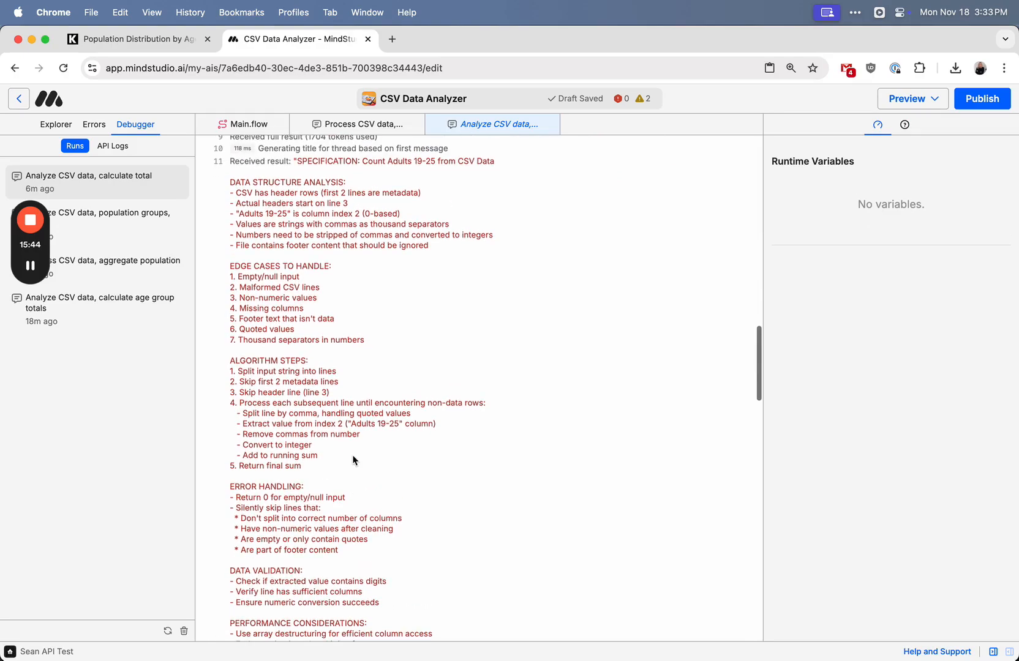
- Review the calculate total run's generated JavaScript, from line splitting and row filtering to summing the Adults 19-25 column
{"action": "scroll", "coordinate": [352, 461], "scroll_direction": "down", "scroll_amount": 20}
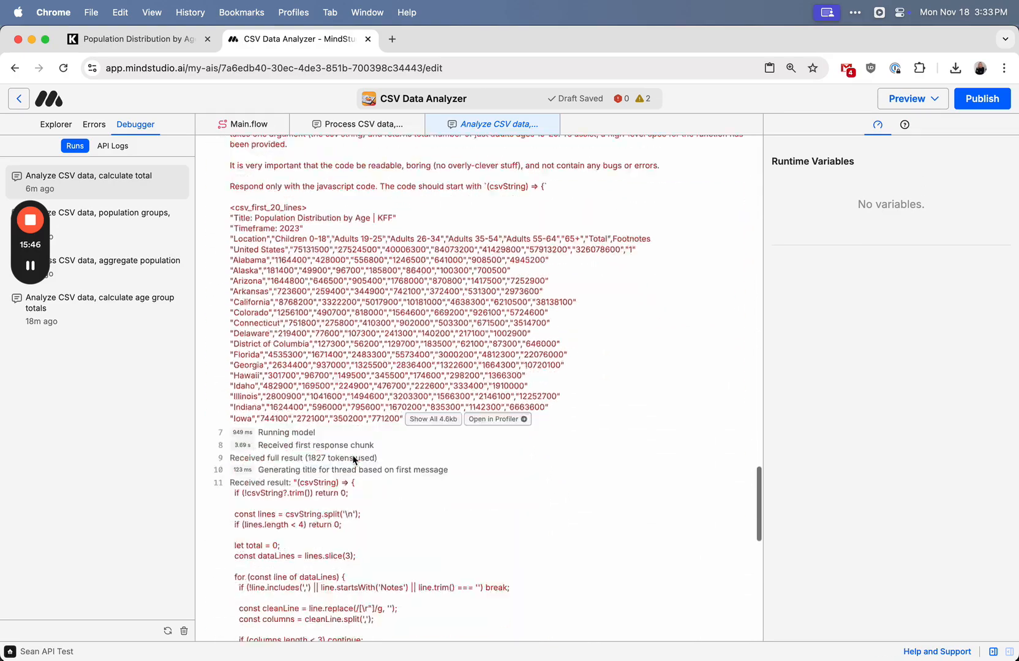
{"action": "scroll", "coordinate": [352, 461], "scroll_direction": "down", "scroll_amount": 5}
{"action": "scroll", "coordinate": [352, 460], "scroll_direction": "up", "scroll_amount": 1}
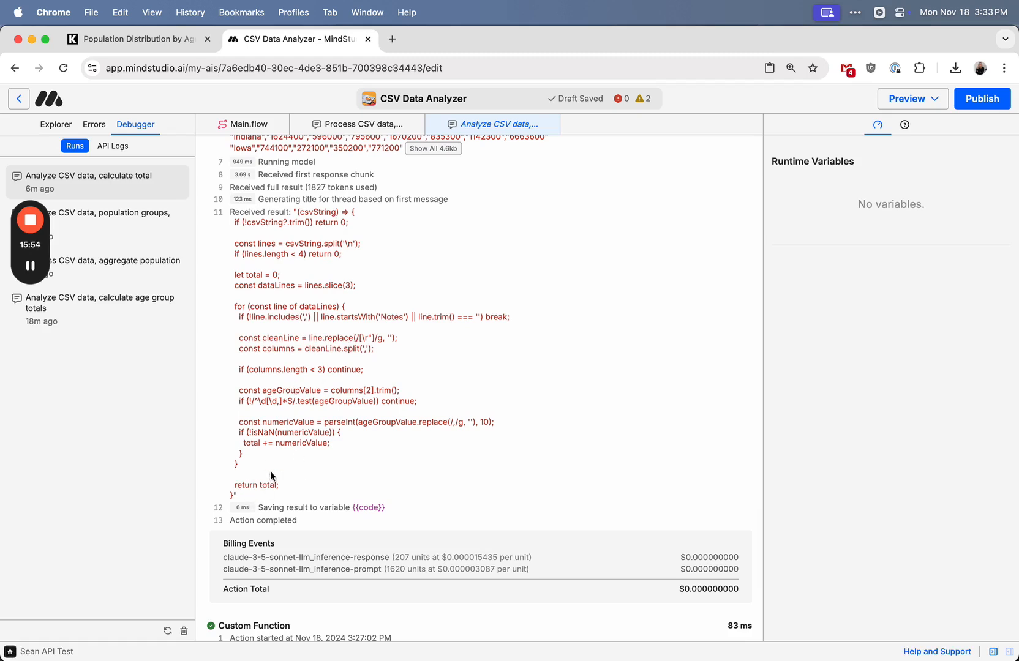
{"action": "scroll", "coordinate": [270, 454], "scroll_direction": "up", "scroll_amount": 1}
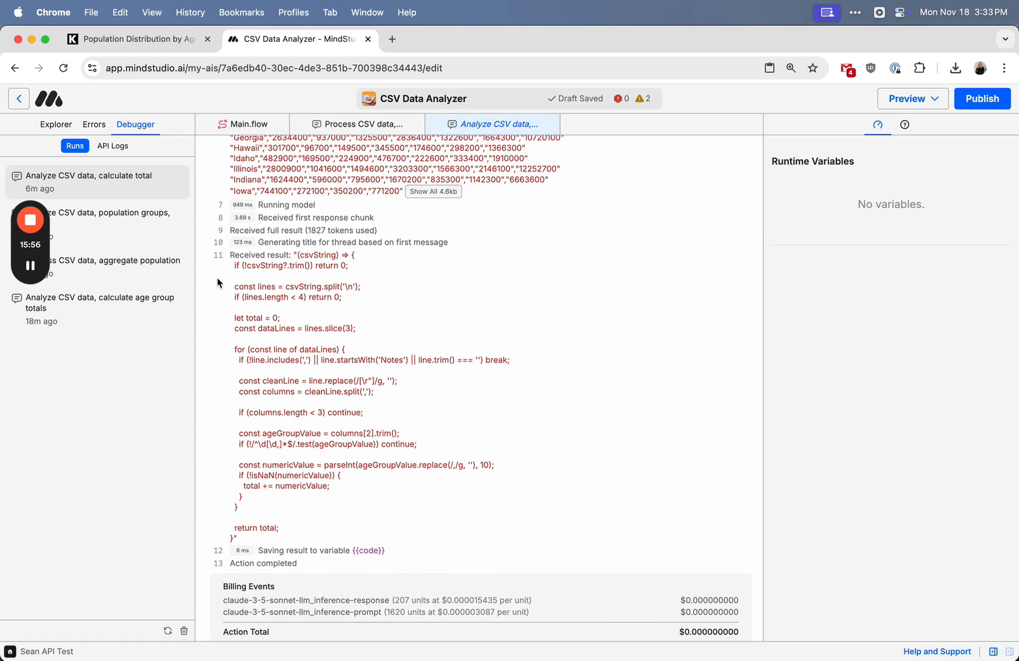
- Return to the aggregate population run's log and load its resolved code-generation prompt, with the function spec, into the Profiler
{"action": "left_click", "coordinate": [245, 123]}
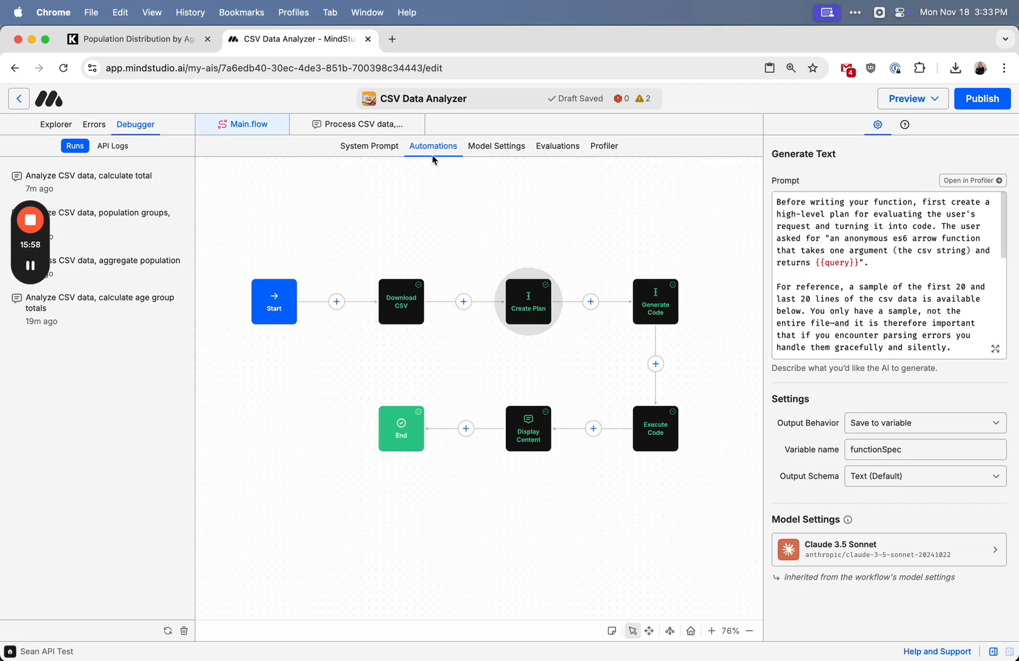
{"action": "left_click", "coordinate": [372, 129]}
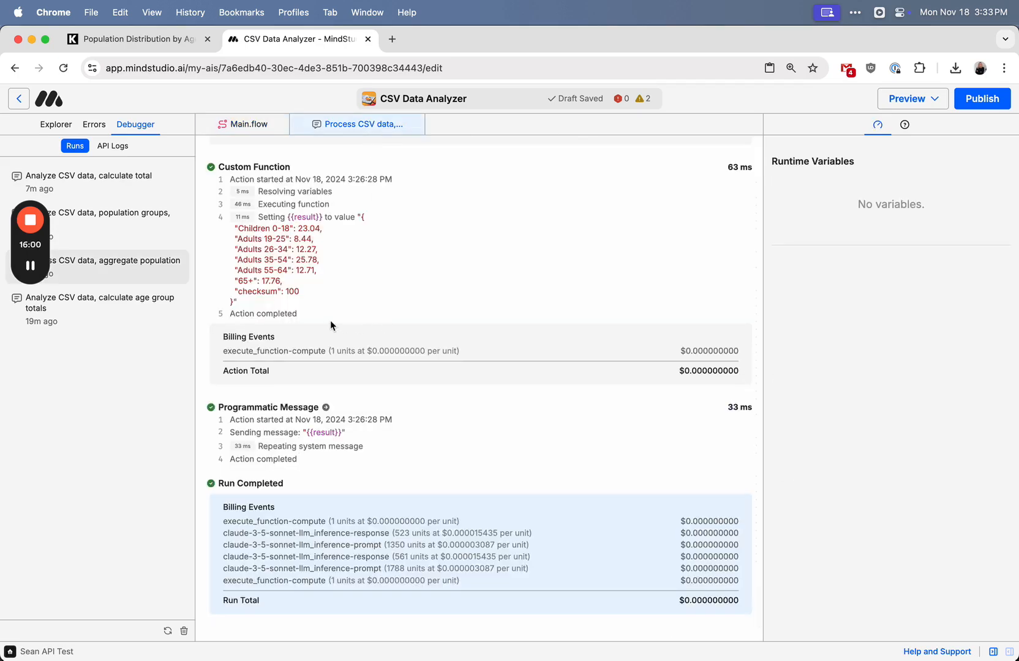
{"action": "scroll", "coordinate": [330, 320], "scroll_direction": "up", "scroll_amount": 10}
{"action": "scroll", "coordinate": [330, 320], "scroll_direction": "up", "scroll_amount": 1}
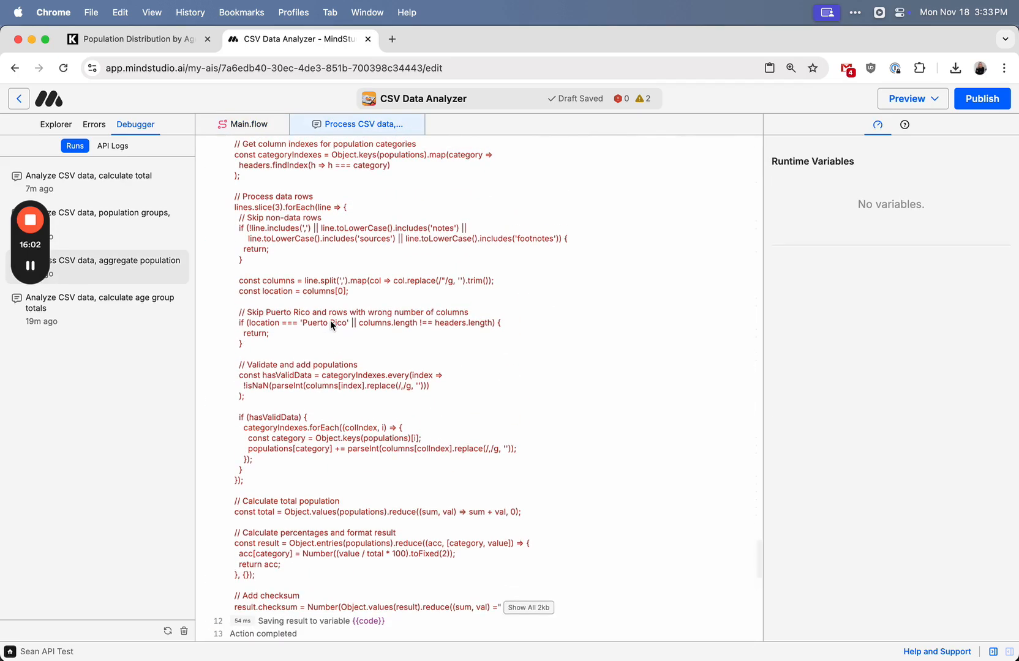
{"action": "scroll", "coordinate": [330, 320], "scroll_direction": "up", "scroll_amount": 1}
{"action": "scroll", "coordinate": [330, 320], "scroll_direction": "up", "scroll_amount": 10}
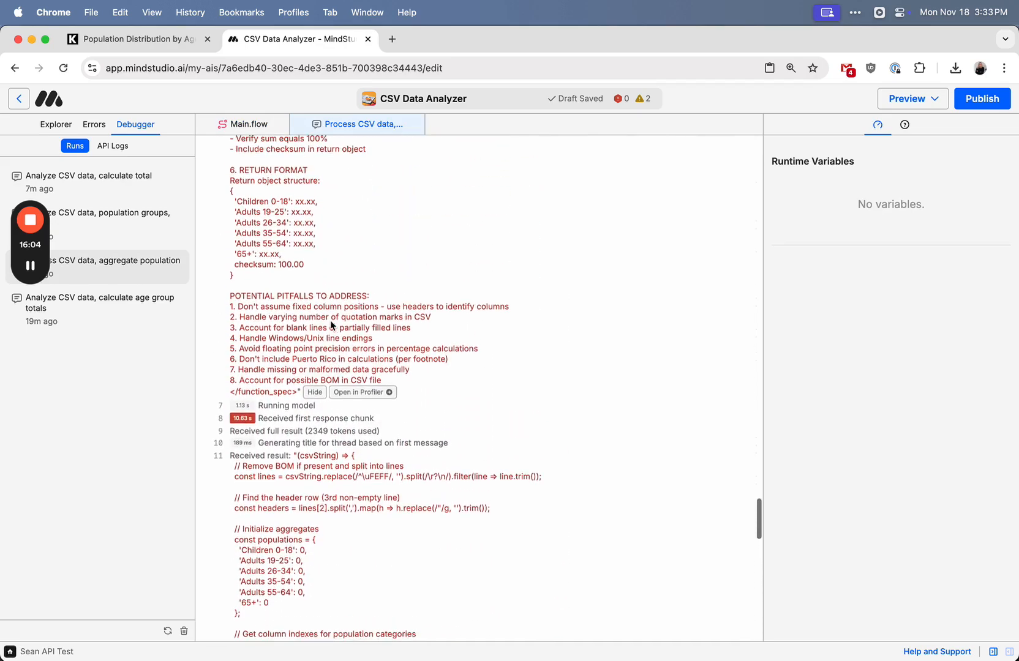
{"action": "left_click", "coordinate": [357, 394]}
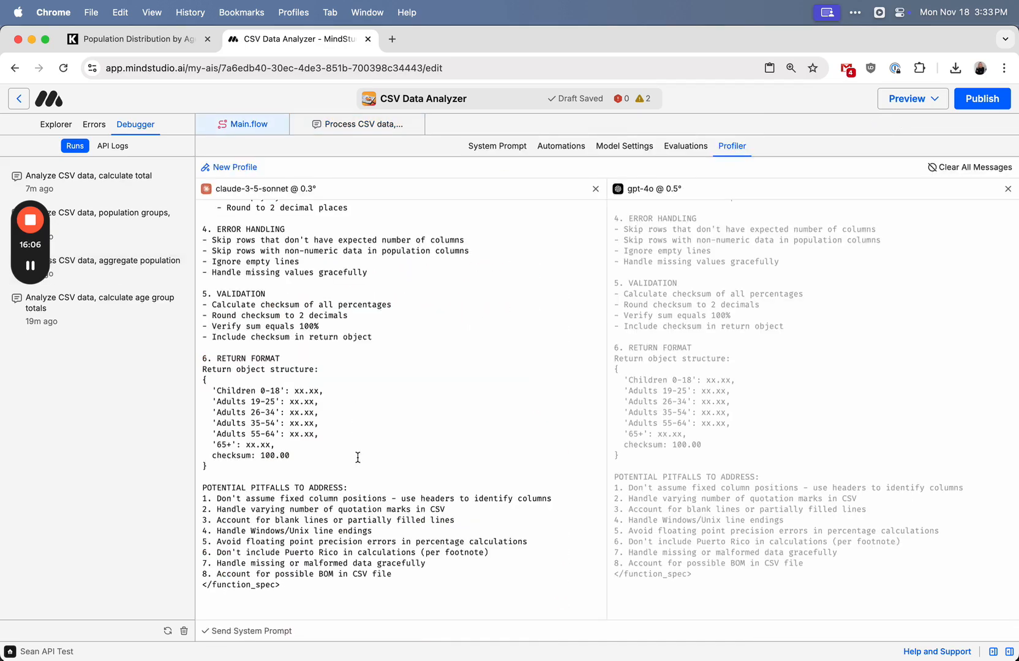
- Run the injected code-generation prompt and compare the JavaScript functions from Claude 3.5 Sonnet and GPT-4o
{"action": "scroll", "coordinate": [357, 458], "scroll_direction": "up", "scroll_amount": 5}
{"action": "scroll", "coordinate": [358, 458], "scroll_direction": "up", "scroll_amount": 20}
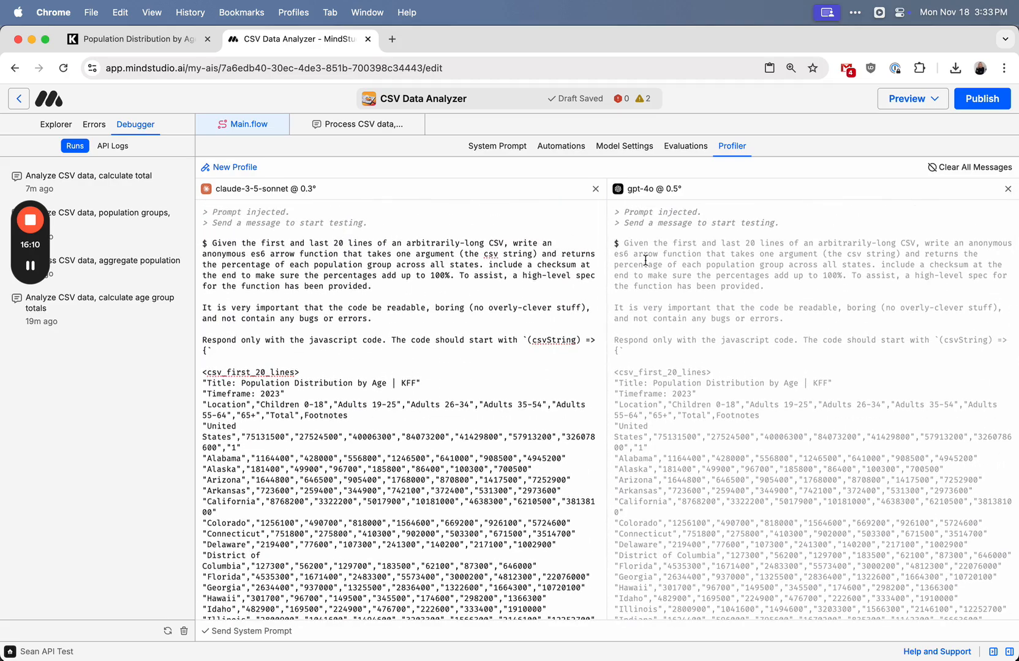
{"action": "scroll", "coordinate": [645, 260], "scroll_direction": "down", "scroll_amount": 20}
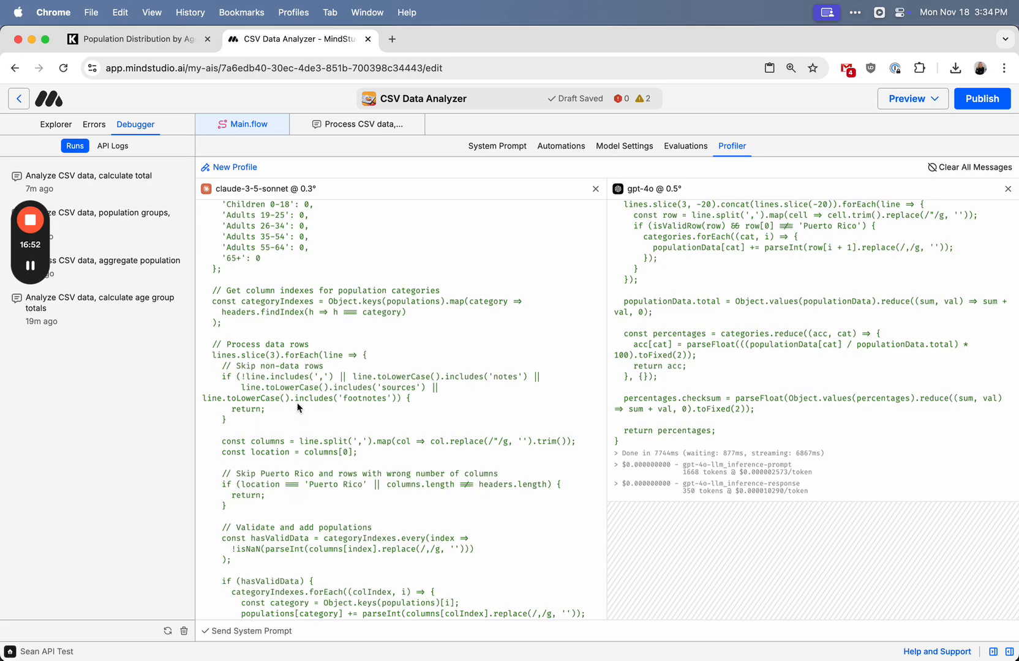
{"action": "scroll", "coordinate": [720, 317], "scroll_direction": "up", "scroll_amount": 6}
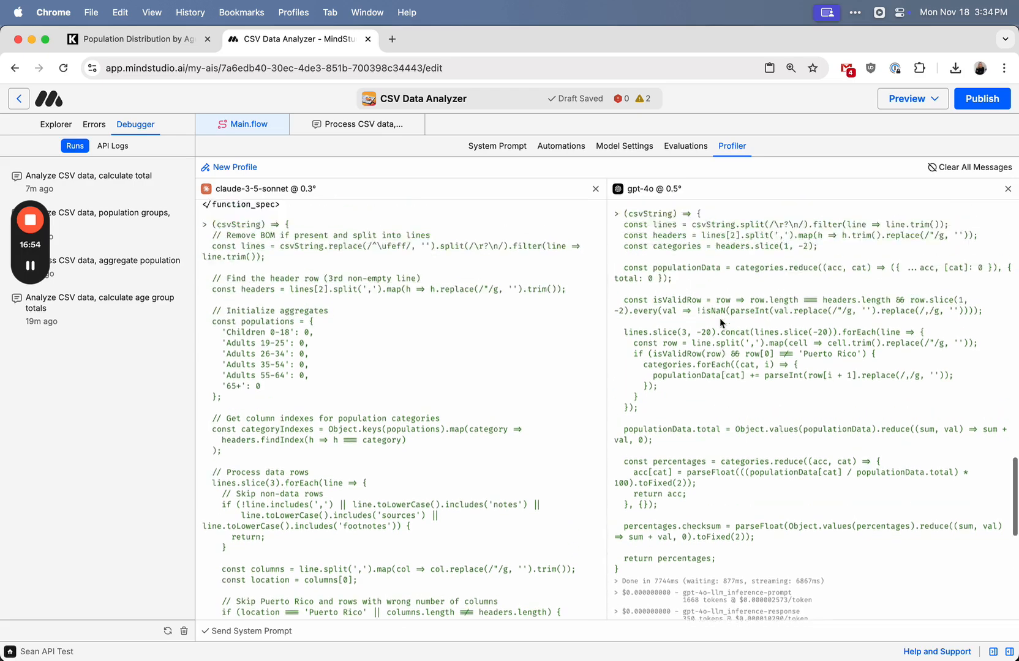
- Add a third profile to the Profiler and set its model to Gemini 1.5 Pro
{"action": "left_click", "coordinate": [243, 167]}
{"action": "left_click", "coordinate": [815, 235]}
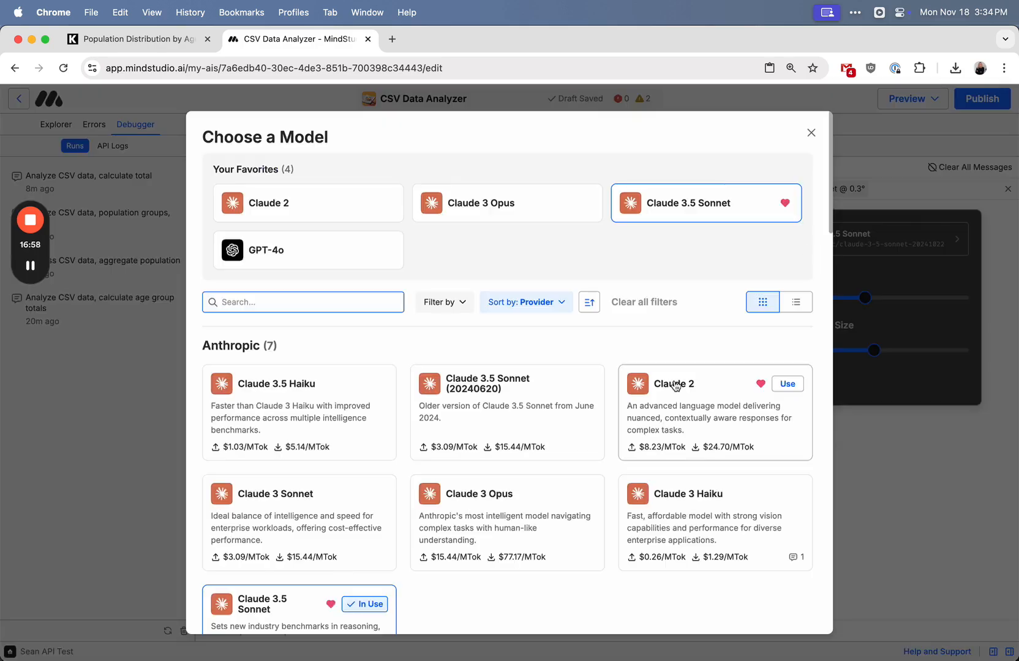
{"action": "scroll", "coordinate": [674, 383], "scroll_direction": "down", "scroll_amount": 10}
{"action": "scroll", "coordinate": [674, 385], "scroll_direction": "down", "scroll_amount": 5}
{"action": "scroll", "coordinate": [674, 384], "scroll_direction": "up", "scroll_amount": 5}
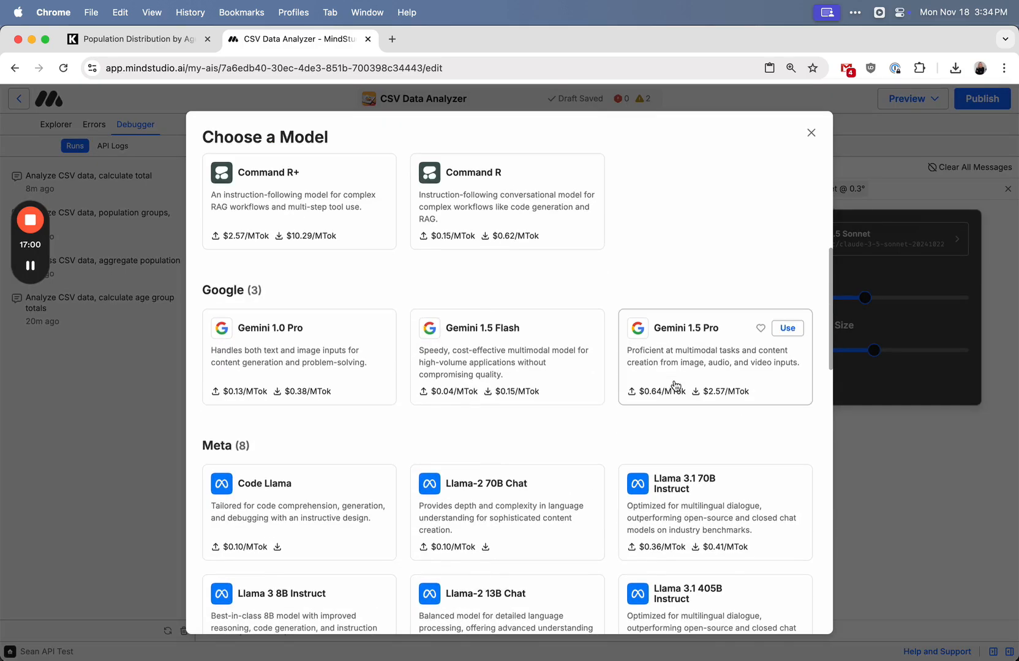
{"action": "left_click", "coordinate": [783, 327]}
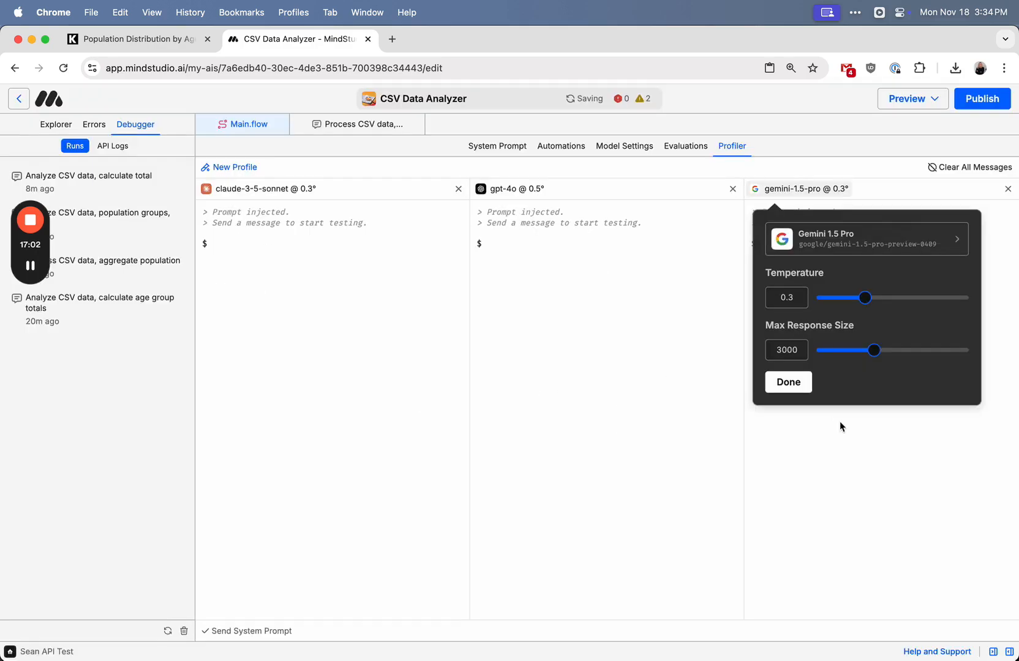
{"action": "left_click", "coordinate": [788, 383]}
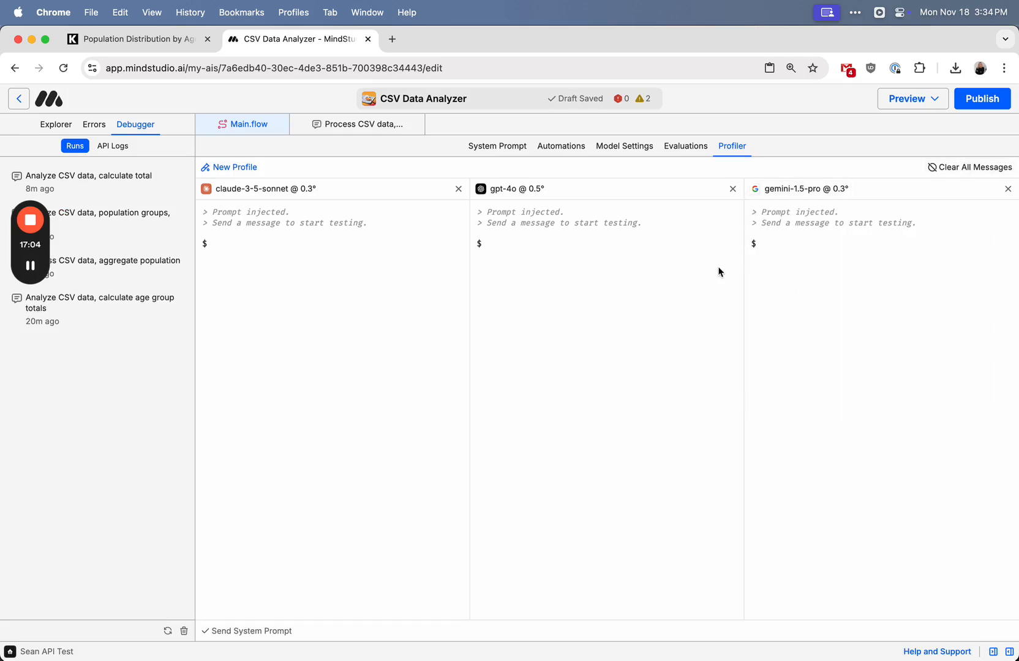
- Add a fourth profile to the Profiler and set its model to GPT-4 Turbo
{"action": "left_click", "coordinate": [230, 167]}
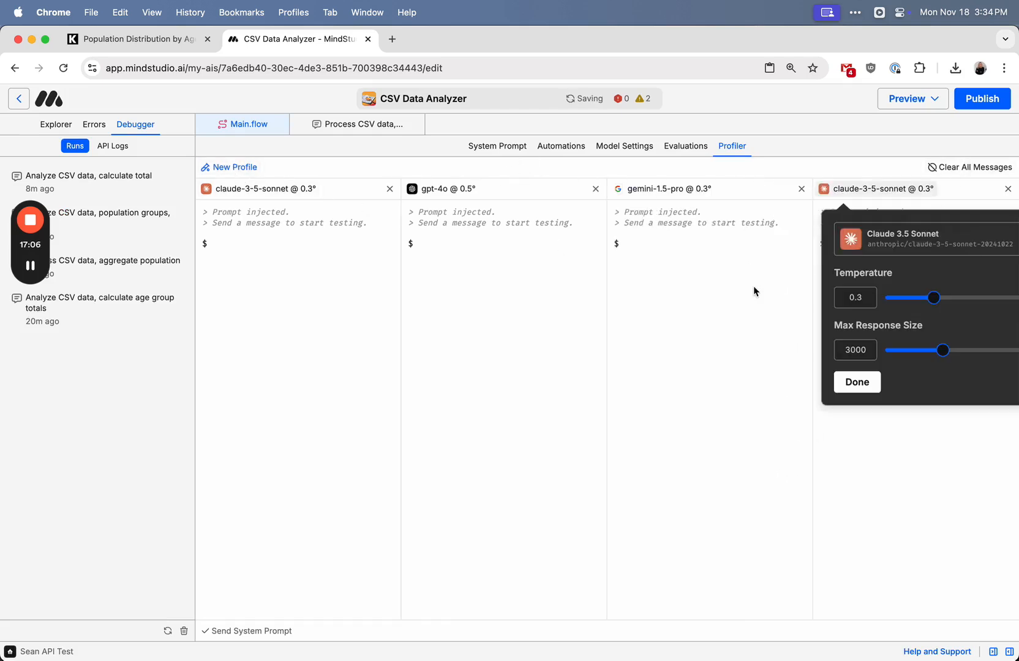
{"action": "left_click", "coordinate": [882, 251]}
{"action": "scroll", "coordinate": [537, 418], "scroll_direction": "down", "scroll_amount": 15}
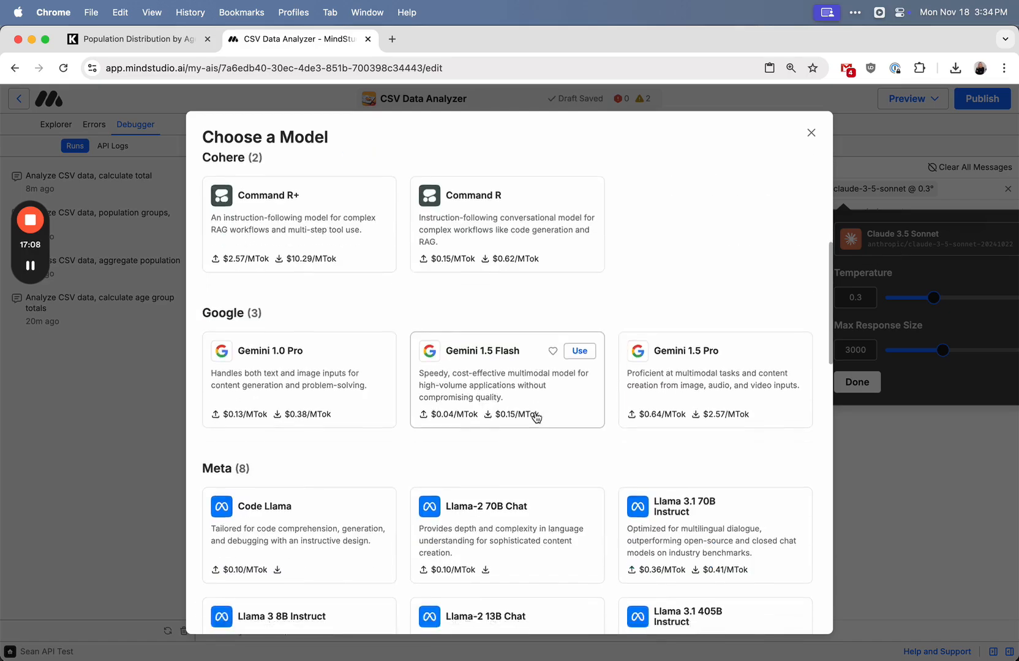
{"action": "scroll", "coordinate": [536, 418], "scroll_direction": "up", "scroll_amount": 8}
{"action": "scroll", "coordinate": [536, 418], "scroll_direction": "up", "scroll_amount": 3}
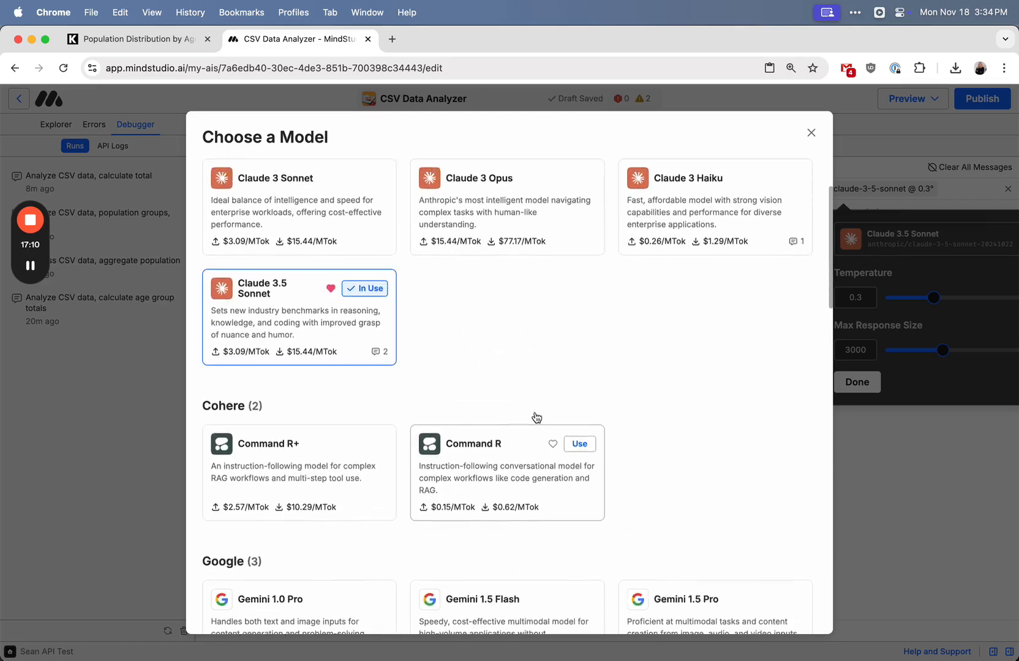
{"action": "scroll", "coordinate": [536, 417], "scroll_direction": "down", "scroll_amount": 12}
{"action": "scroll", "coordinate": [536, 417], "scroll_direction": "down", "scroll_amount": 3}
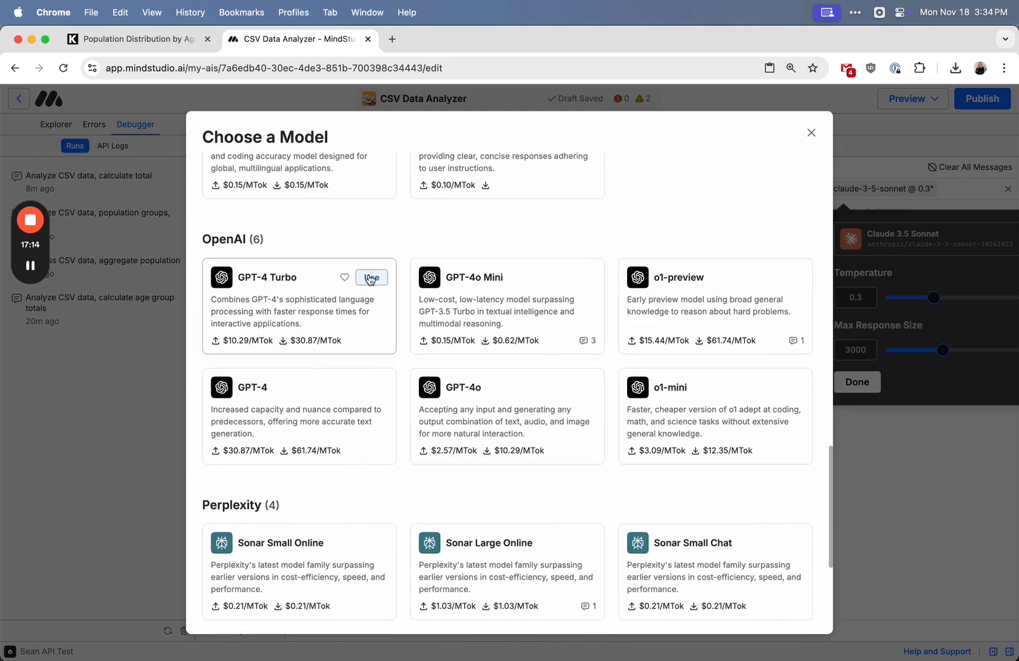
{"action": "mouse_move", "coordinate": [378, 390]}
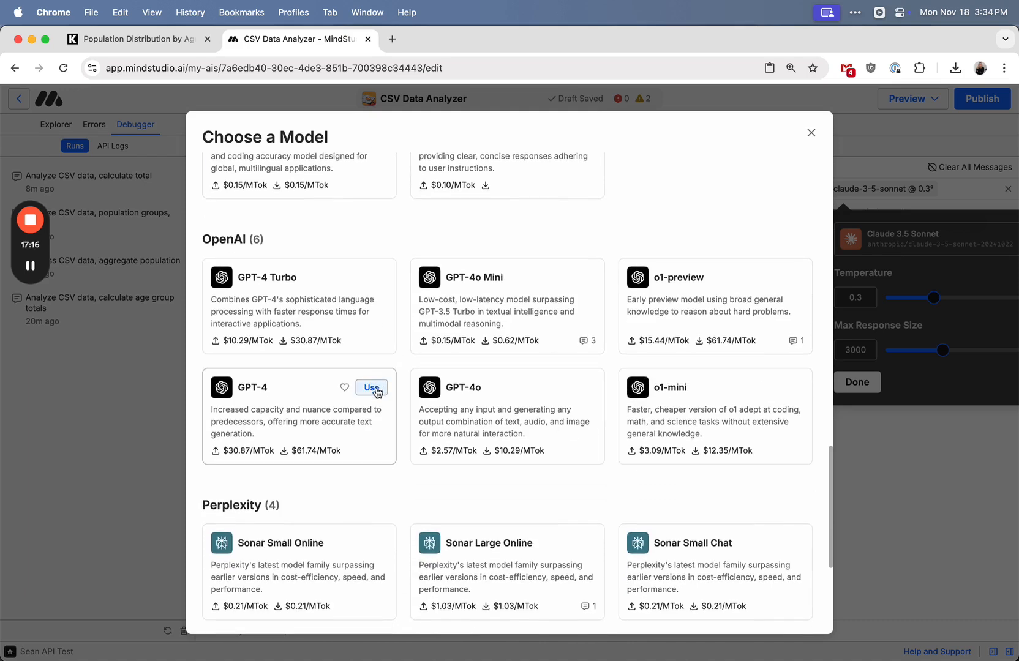
{"action": "left_click", "coordinate": [374, 278]}
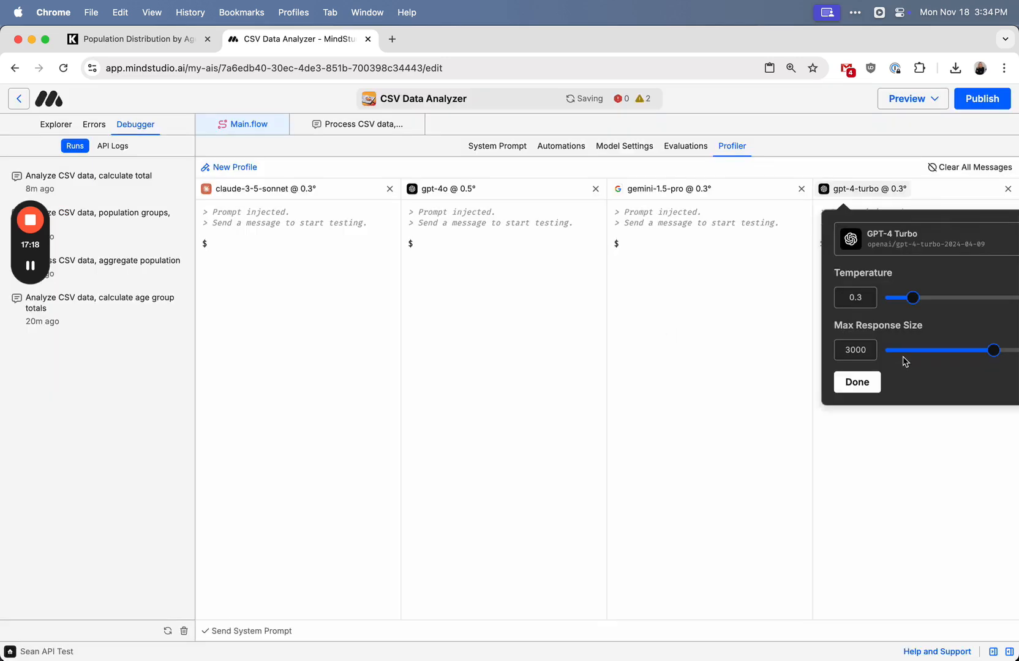
{"action": "left_click", "coordinate": [857, 382]}
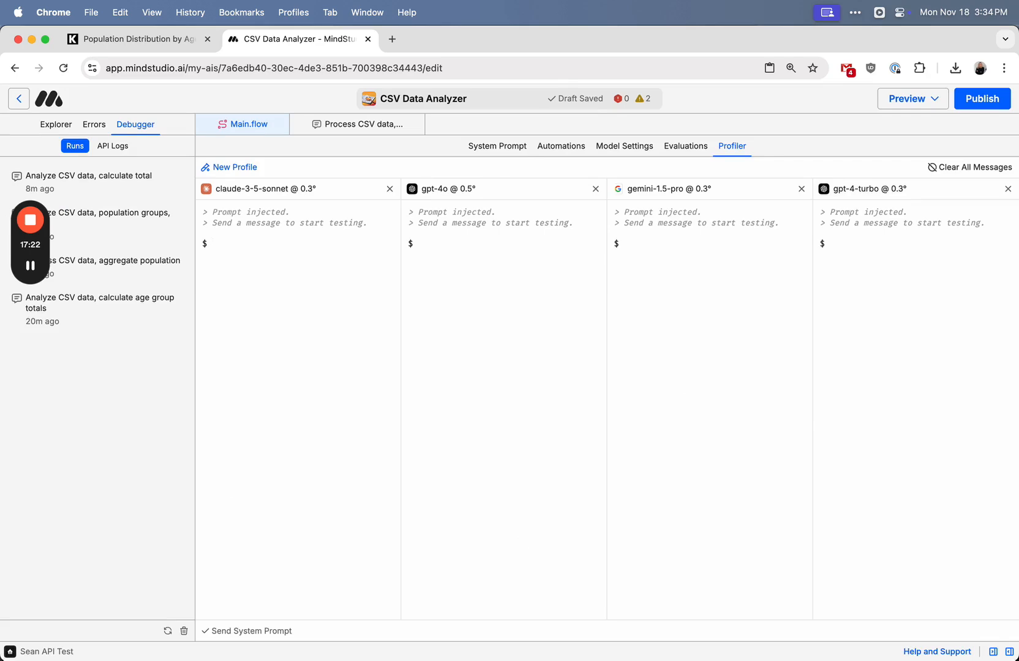
- Copy the resolved code-generation prompt from the aggregate population run's log into the Profiler and run it on all four models
{"action": "left_click", "coordinate": [346, 126]}
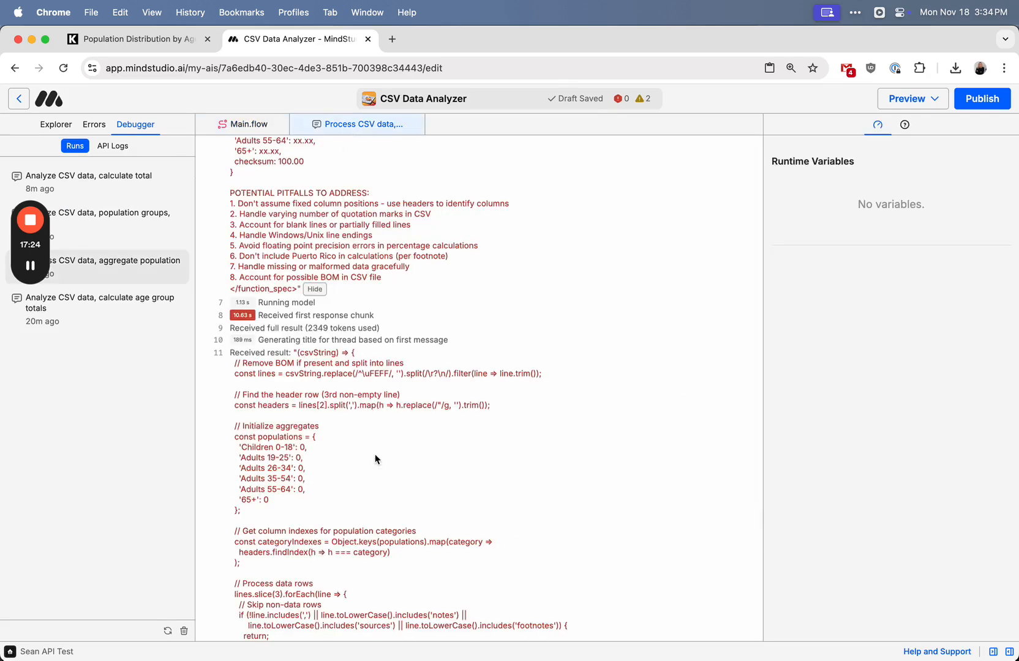
{"action": "left_click", "coordinate": [358, 289]}
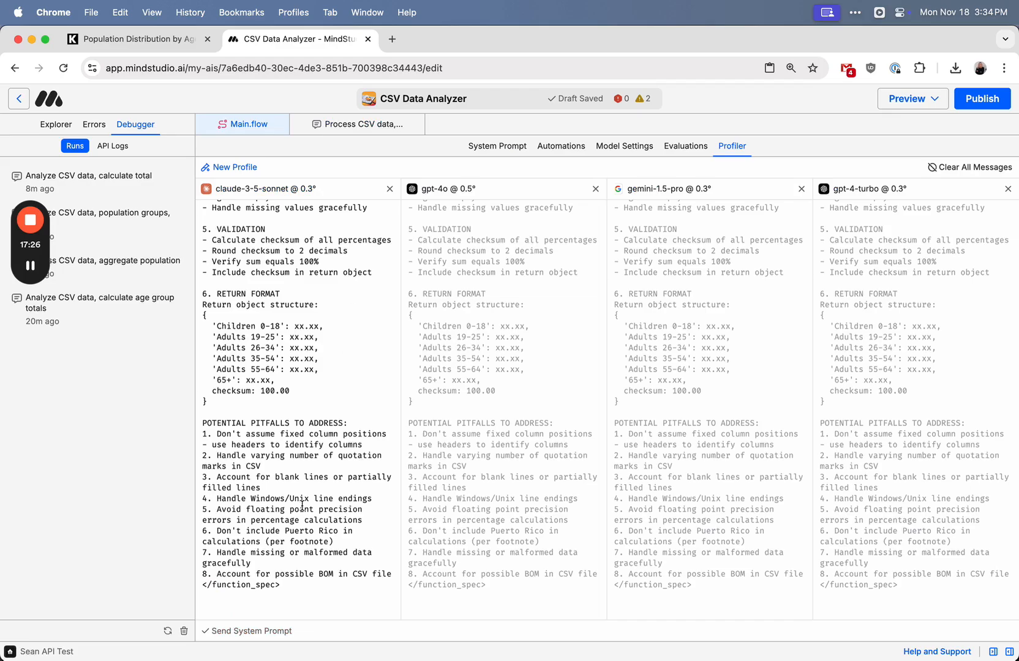
{"action": "scroll", "coordinate": [360, 502], "scroll_direction": "up", "scroll_amount": 15}
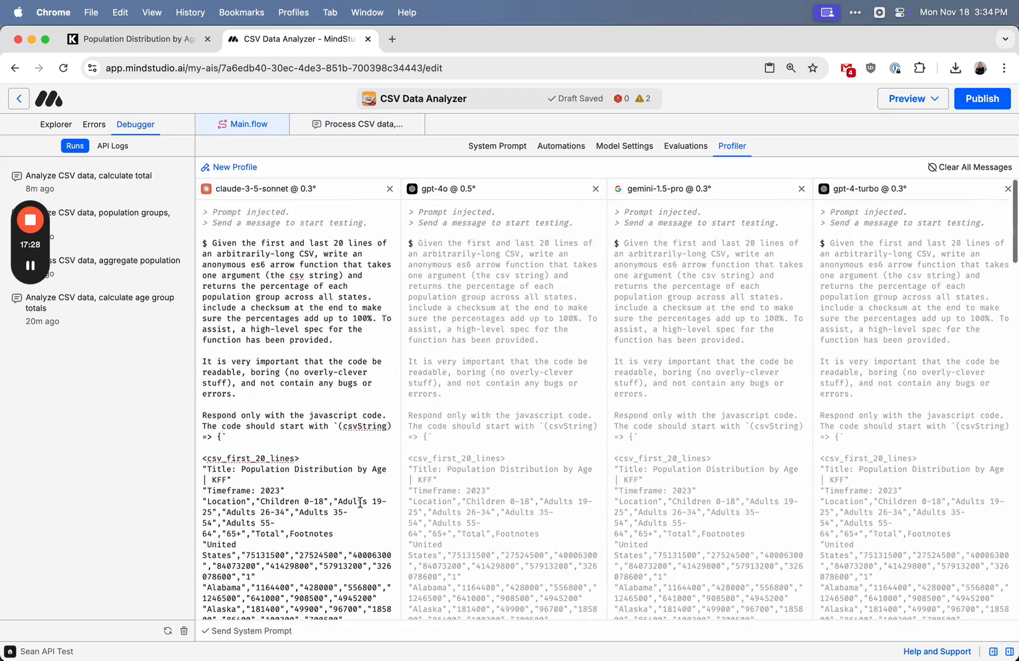
{"action": "scroll", "coordinate": [360, 502], "scroll_direction": "down", "scroll_amount": 15}
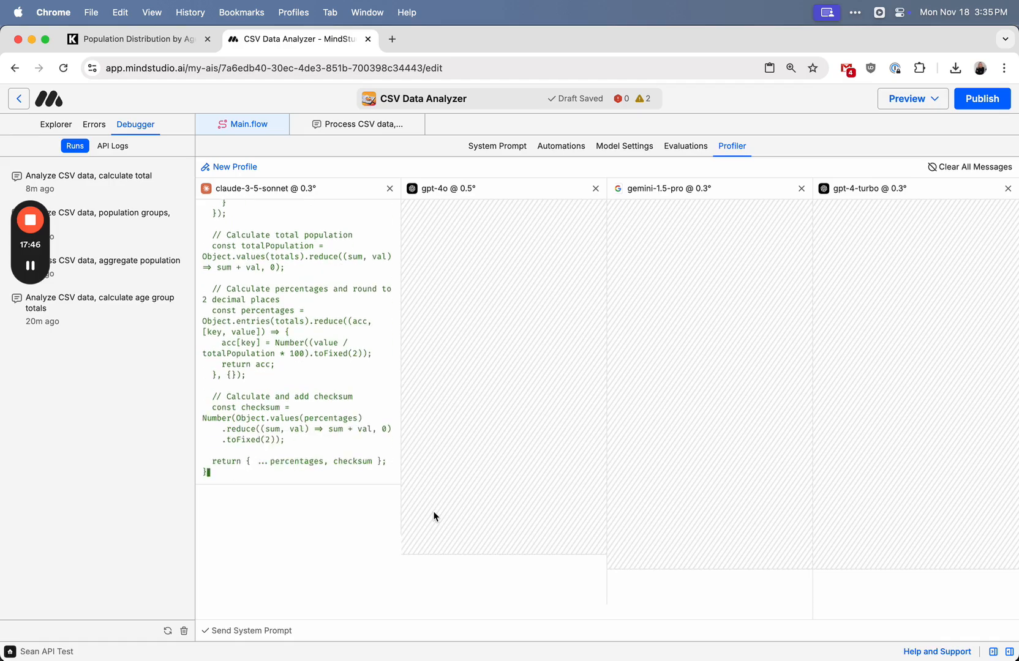
- Compare the JavaScript functions from Claude 3.5 Sonnet, GPT-4o and Gemini 1.5 Pro, including header handling and Gemini's row-parsing loop
{"action": "scroll", "coordinate": [347, 421], "scroll_direction": "up", "scroll_amount": 10}
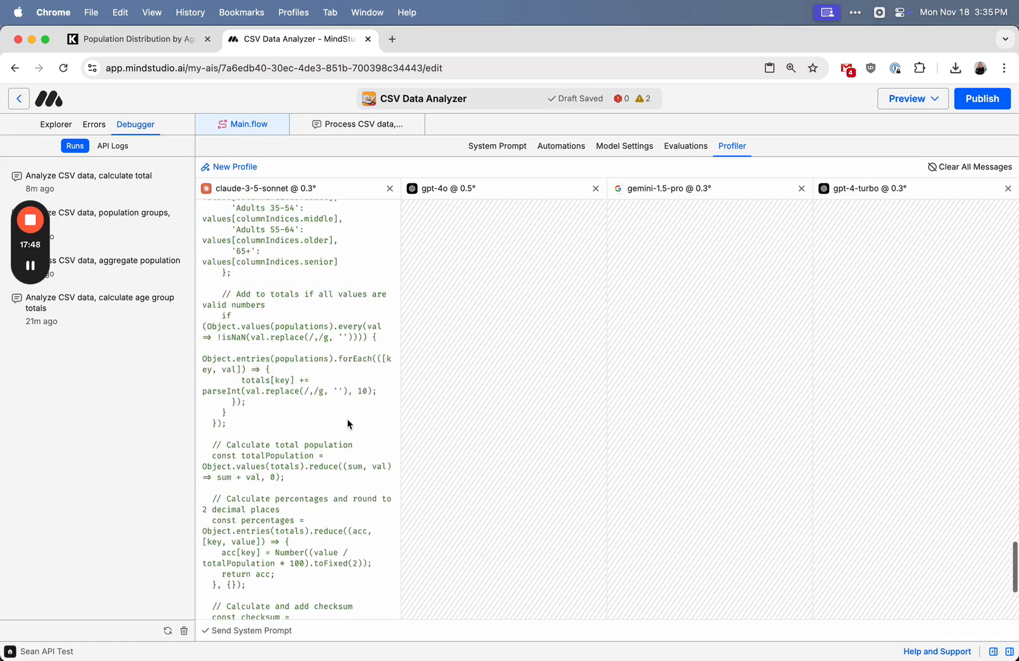
{"action": "scroll", "coordinate": [347, 423], "scroll_direction": "up", "scroll_amount": 10}
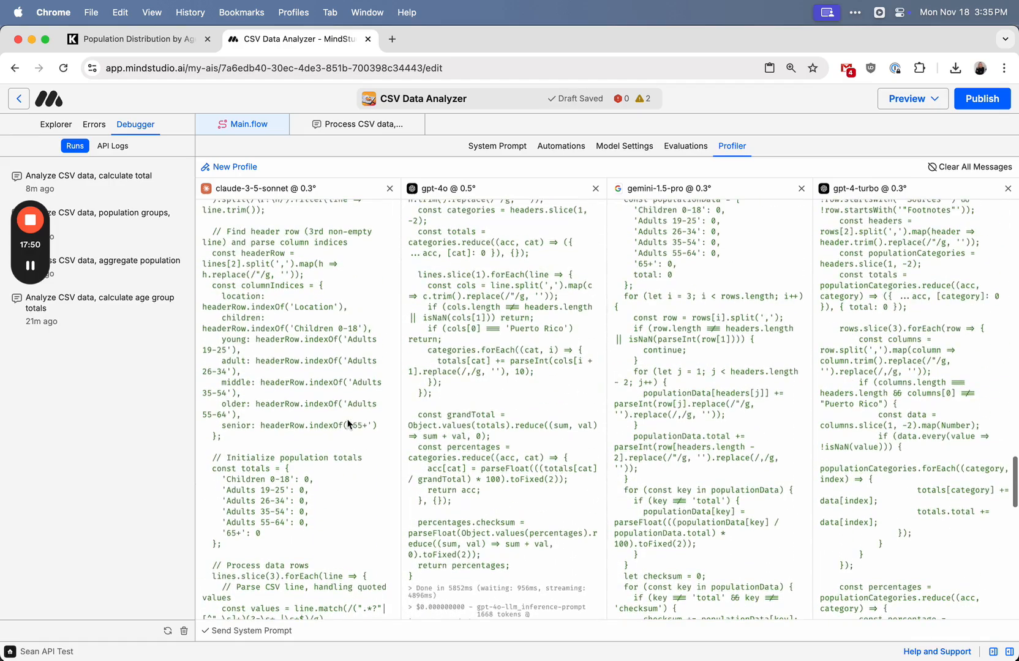
{"action": "scroll", "coordinate": [348, 424], "scroll_direction": "down", "scroll_amount": 3}
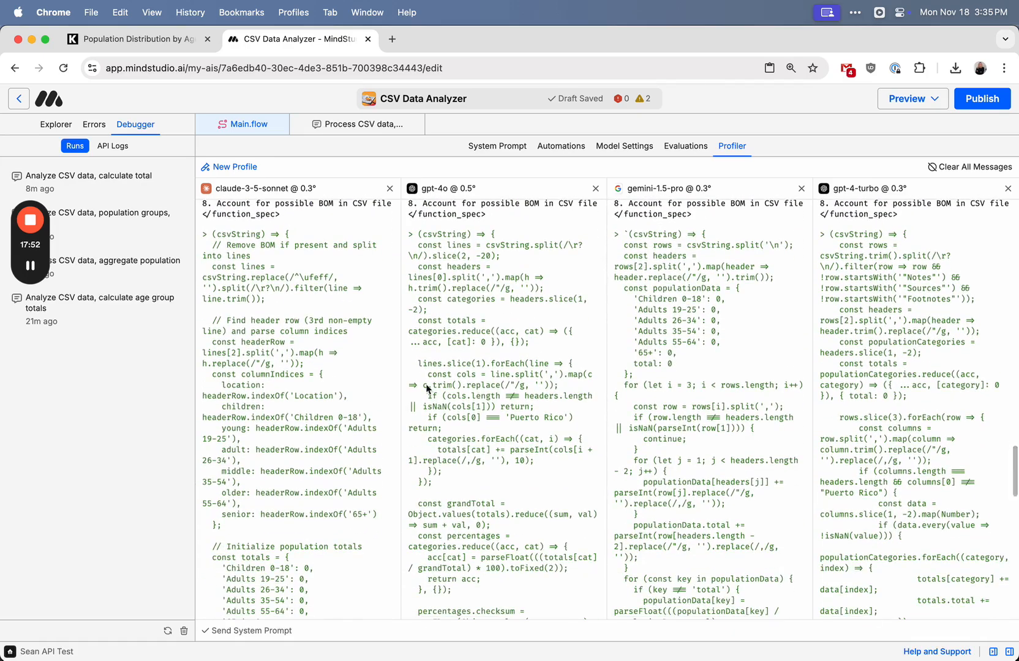
{"action": "scroll", "coordinate": [689, 351], "scroll_direction": "up", "scroll_amount": 2}
{"action": "scroll", "coordinate": [689, 350], "scroll_direction": "down", "scroll_amount": 4}
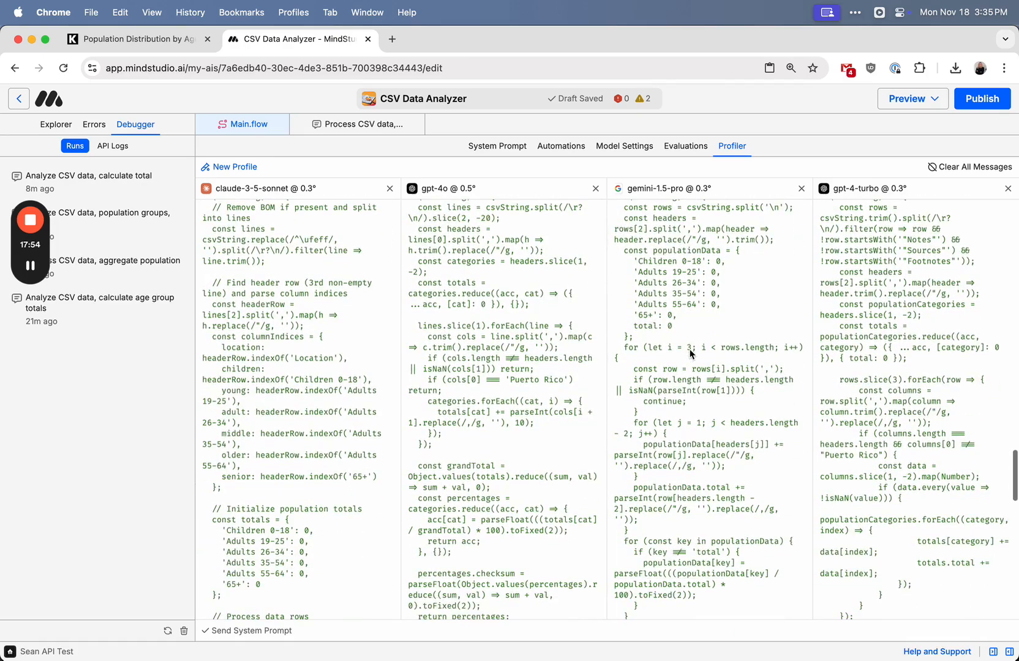
{"action": "scroll", "coordinate": [689, 354], "scroll_direction": "down", "scroll_amount": 3}
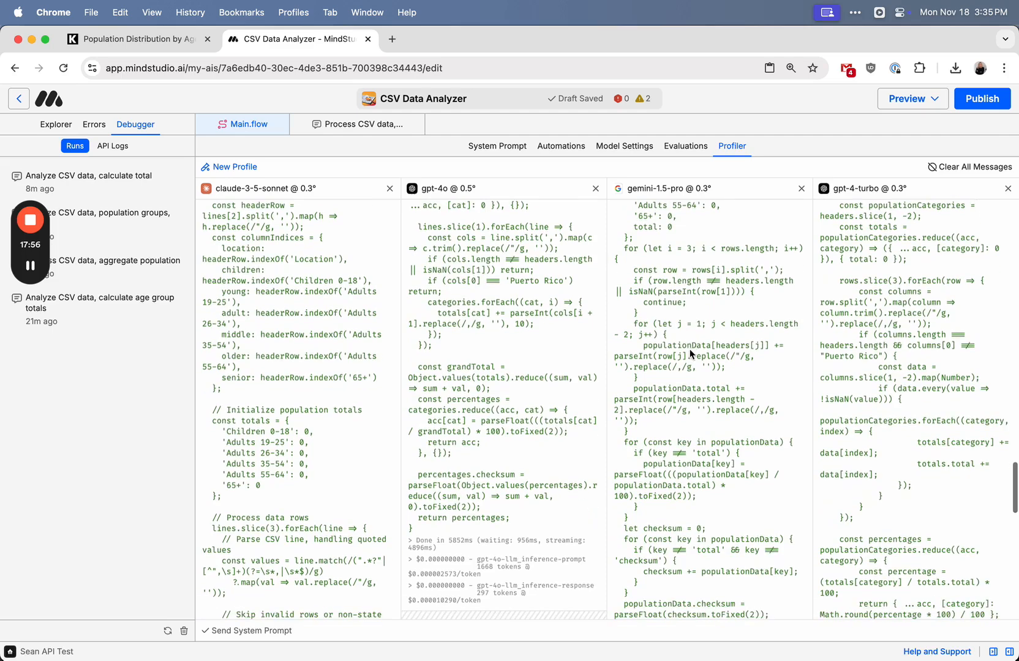
{"action": "right_click", "coordinate": [690, 344]}
{"action": "left_click", "coordinate": [669, 344]}
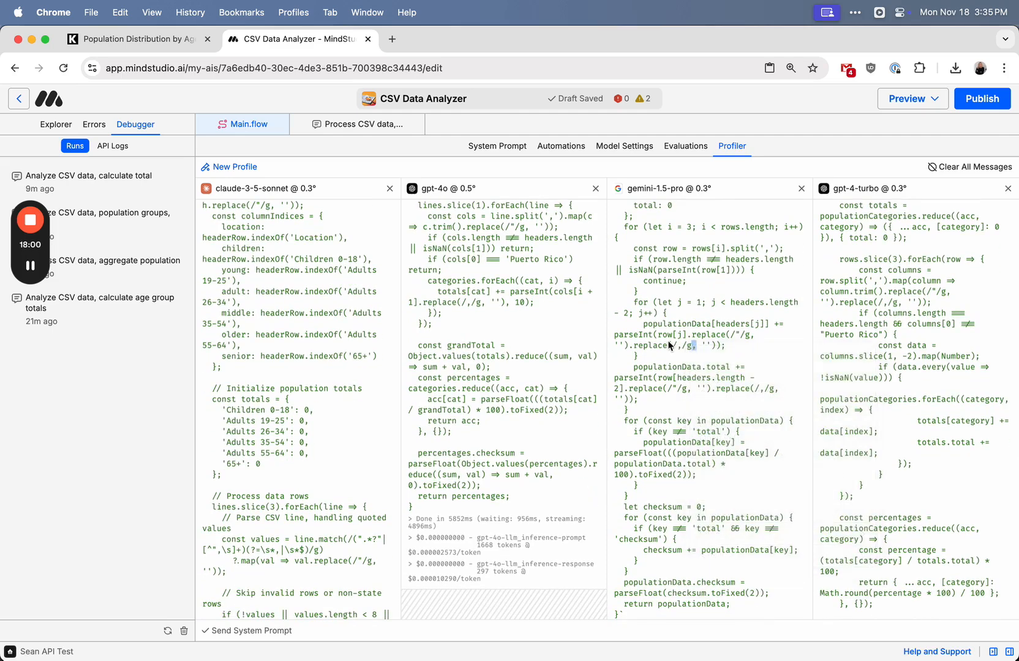
{"action": "left_click", "coordinate": [670, 367]}
{"action": "scroll", "coordinate": [669, 368], "scroll_direction": "up", "scroll_amount": 6}
{"action": "scroll", "coordinate": [669, 369], "scroll_direction": "down", "scroll_amount": 1}
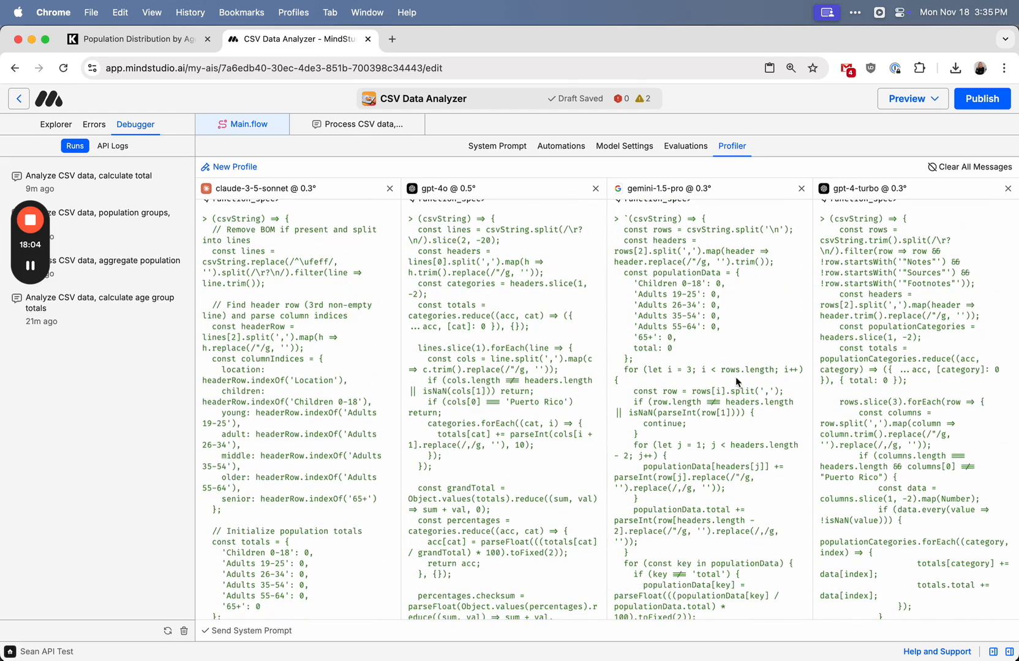
- Examine GPT-4 Turbo's row filtering and percentage code against the other responses and the prompt's list of potential pitfalls
{"action": "scroll", "coordinate": [920, 361], "scroll_direction": "down", "scroll_amount": 5}
{"action": "scroll", "coordinate": [920, 361], "scroll_direction": "down", "scroll_amount": 2}
{"action": "scroll", "coordinate": [920, 361], "scroll_direction": "up", "scroll_amount": 2}
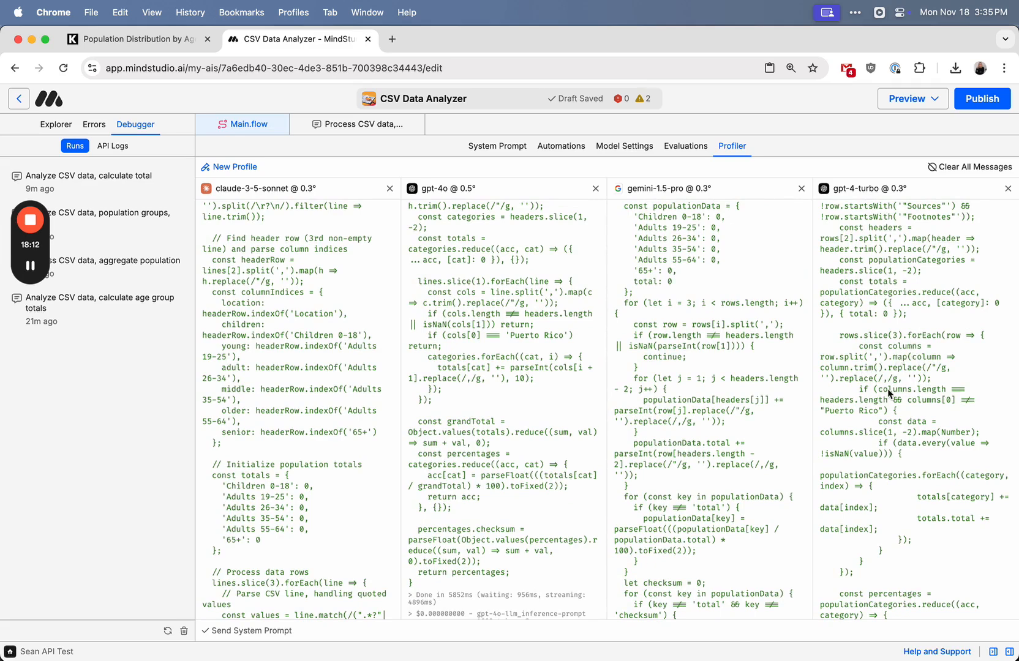
{"action": "scroll", "coordinate": [888, 389], "scroll_direction": "down", "scroll_amount": 10}
{"action": "scroll", "coordinate": [924, 392], "scroll_direction": "up", "scroll_amount": 6}
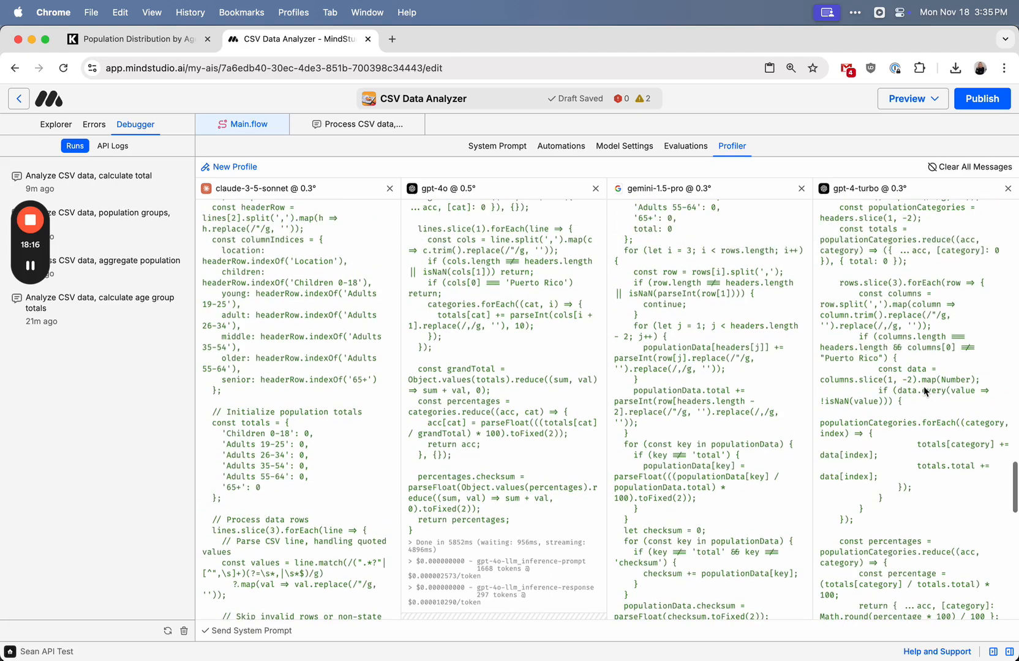
{"action": "scroll", "coordinate": [503, 351], "scroll_direction": "up", "scroll_amount": 10}
{"action": "scroll", "coordinate": [503, 350], "scroll_direction": "up", "scroll_amount": 12}
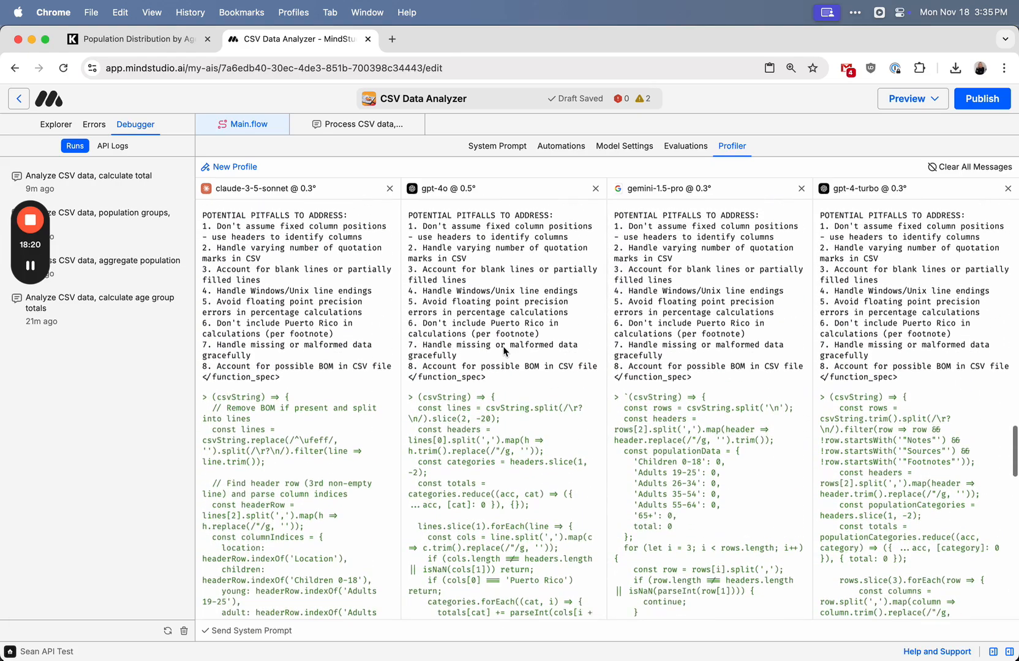
{"action": "scroll", "coordinate": [415, 404], "scroll_direction": "down", "scroll_amount": 20}
{"action": "scroll", "coordinate": [415, 404], "scroll_direction": "up", "scroll_amount": 20}
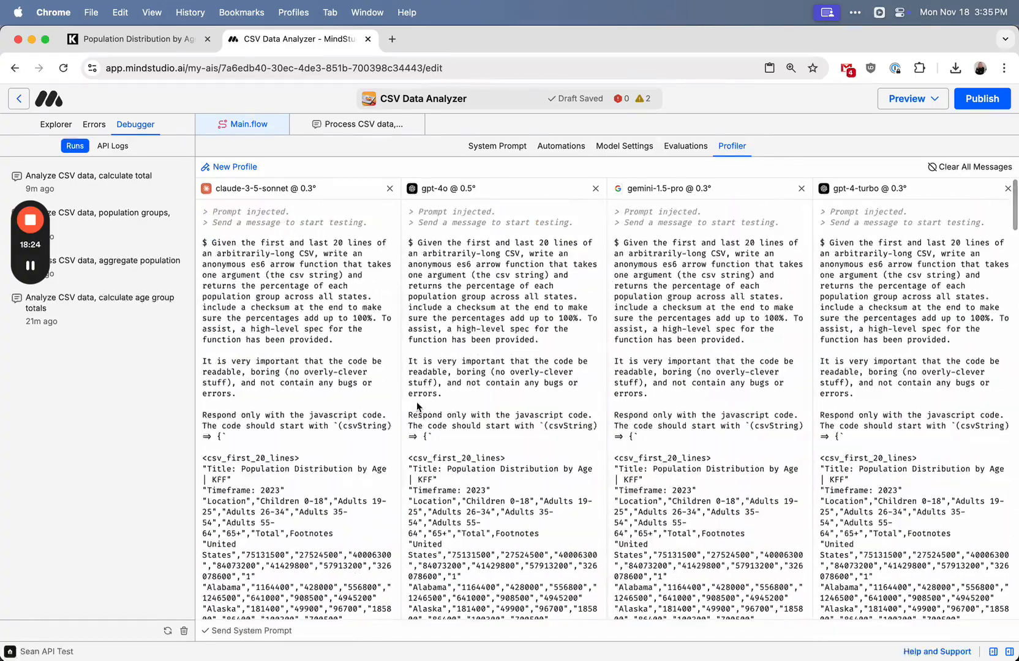
- Return to the workflow's automation canvas, and check the raw_data.csv source file in VS Code before switching back to Chrome
{"action": "left_click", "coordinate": [607, 150]}
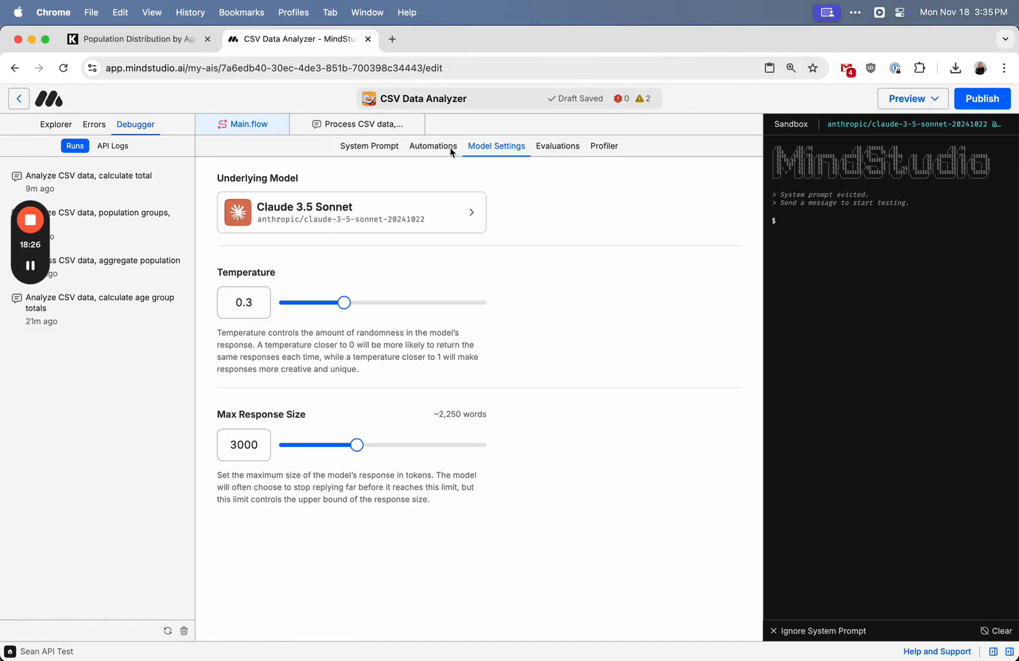
{"action": "left_click", "coordinate": [451, 150]}
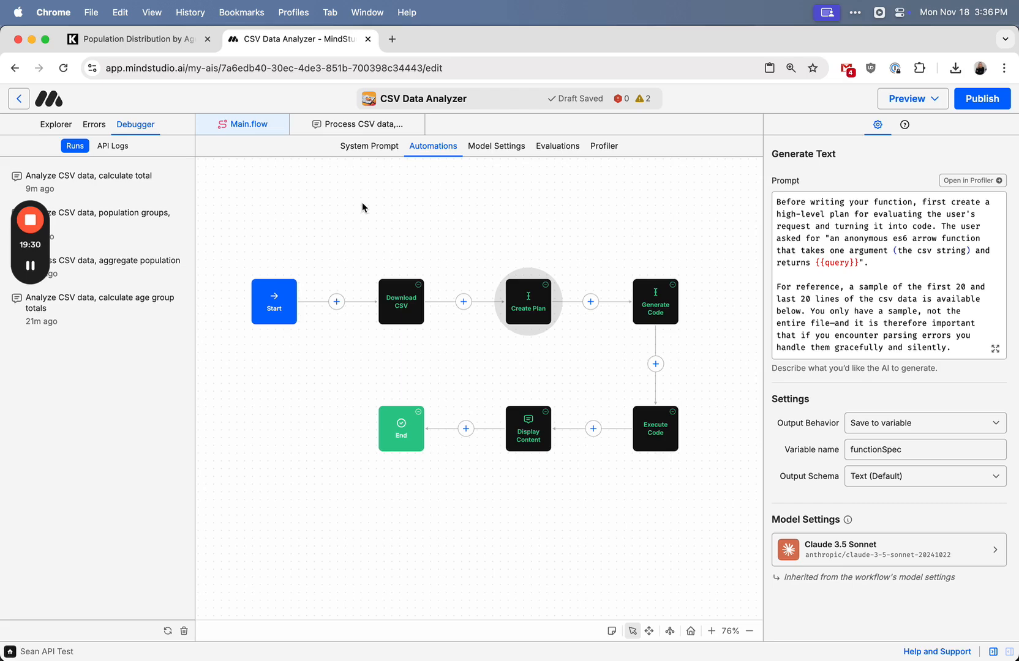
{"action": "key", "text": "super+Tab"}
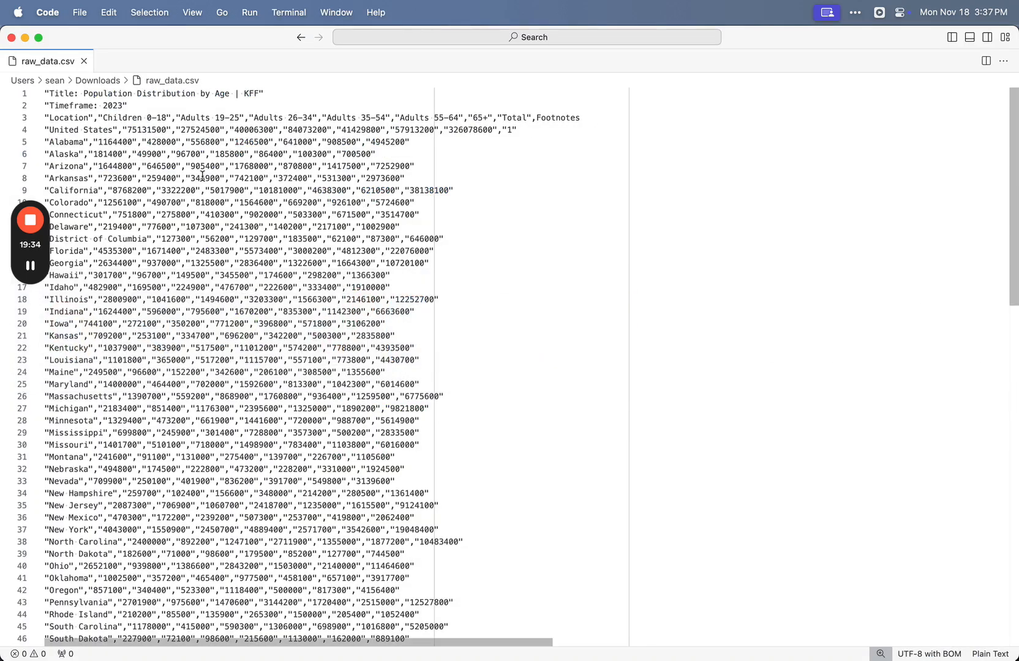
{"action": "key", "text": "super+Tab"}
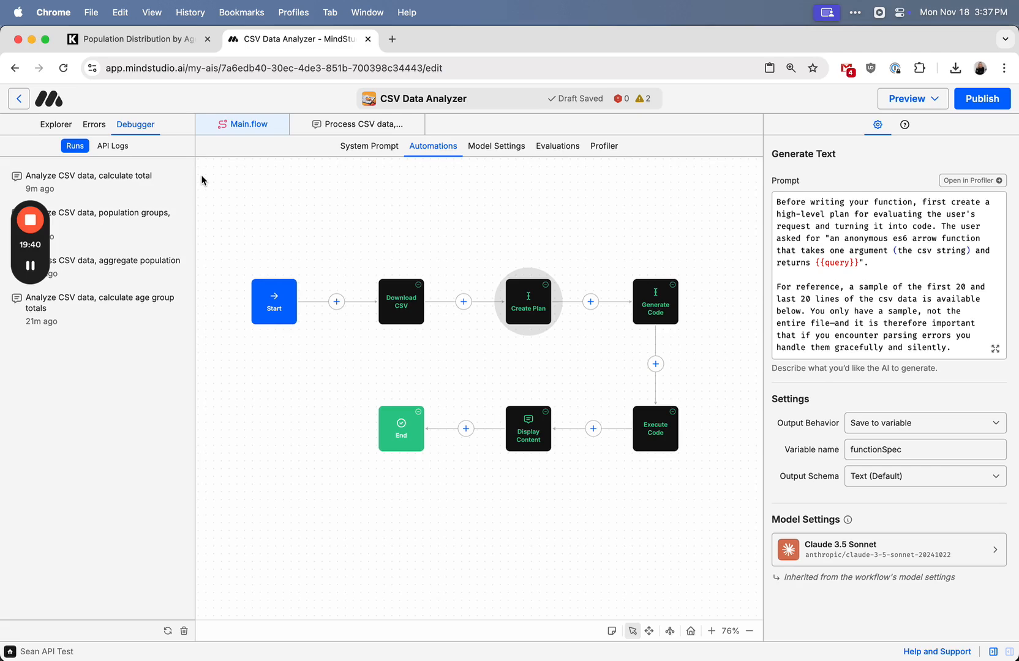
- Inspect the Generate Code block's prompt and open the Execute Code block's function to review its JavaScript
{"action": "left_click", "coordinate": [658, 295]}
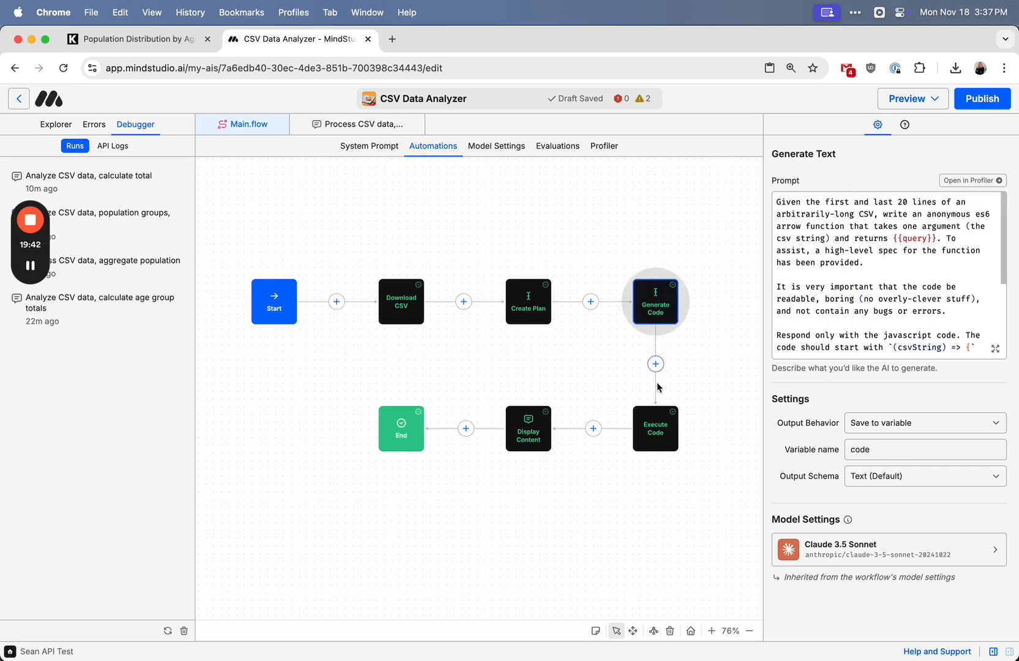
{"action": "left_click", "coordinate": [653, 425]}
{"action": "left_click", "coordinate": [850, 187]}
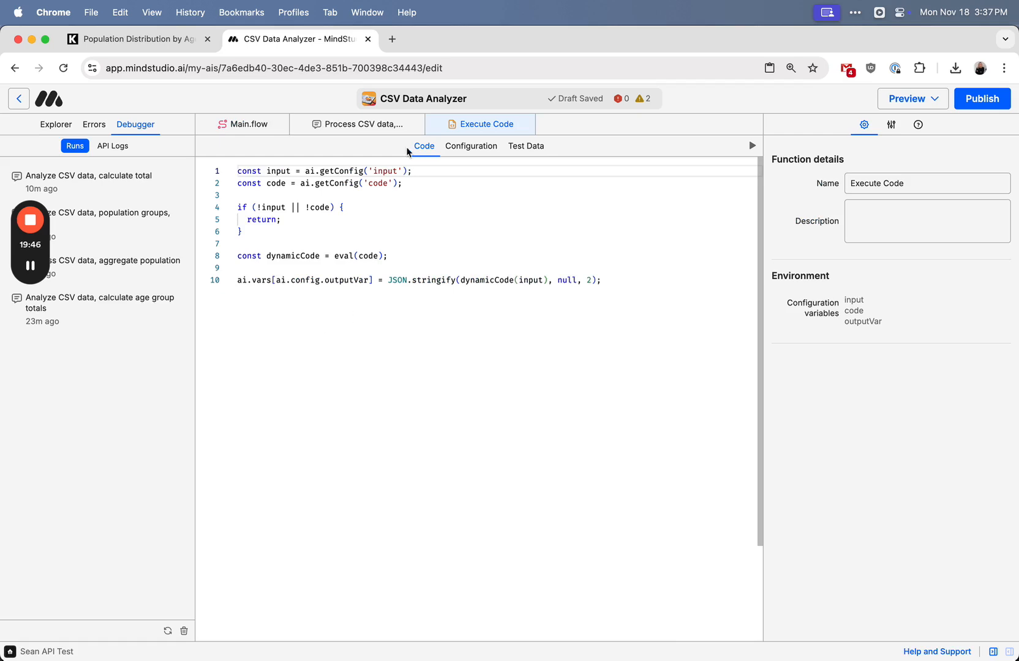
- Return to Main.flow, review the three test cases and their results in Evaluations, and go back to the automation canvas
{"action": "left_click", "coordinate": [251, 126]}
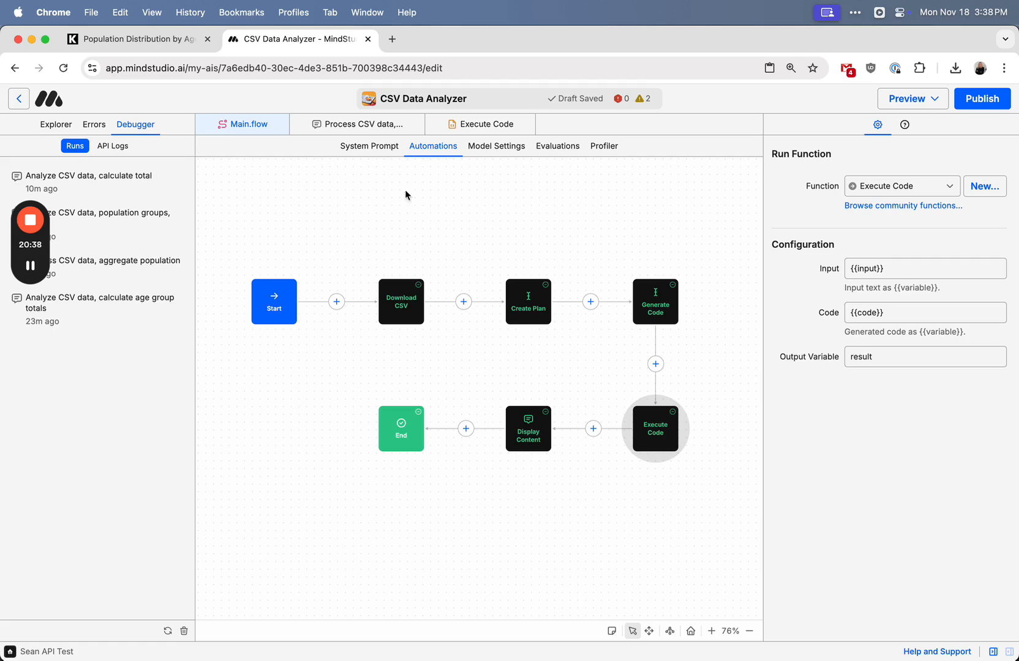
{"action": "left_click", "coordinate": [558, 147]}
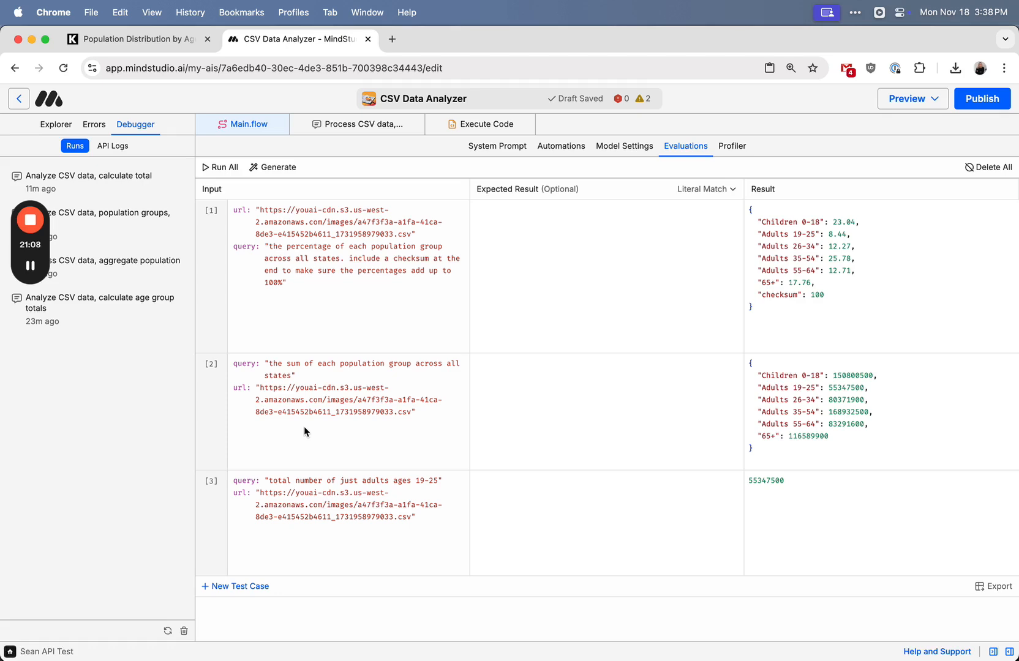
{"action": "left_click", "coordinate": [559, 146]}
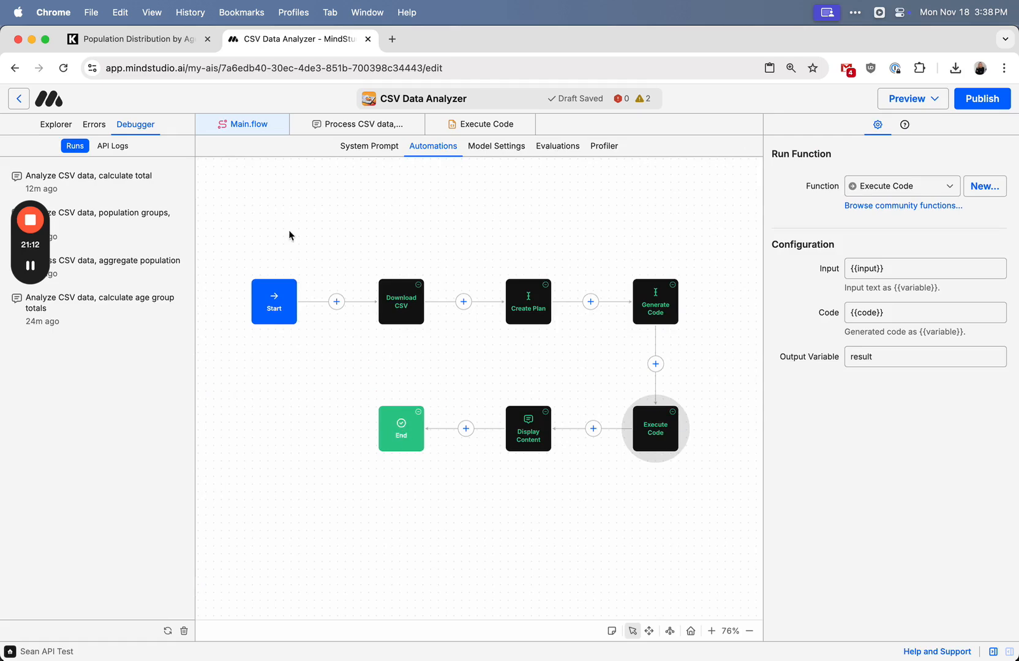